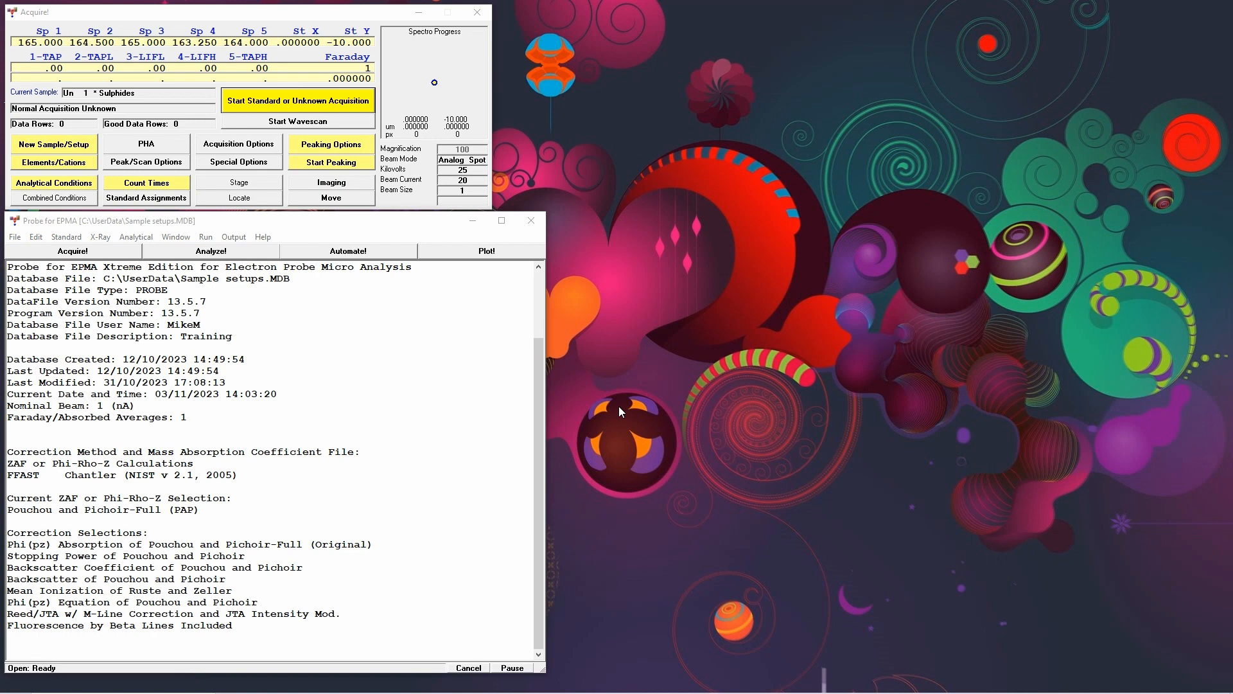
Step: Review the Fe ka element properties of the Sulphides sample, including its spectrometer and off-peak settings, without changing them
click(57, 163)
click(244, 315)
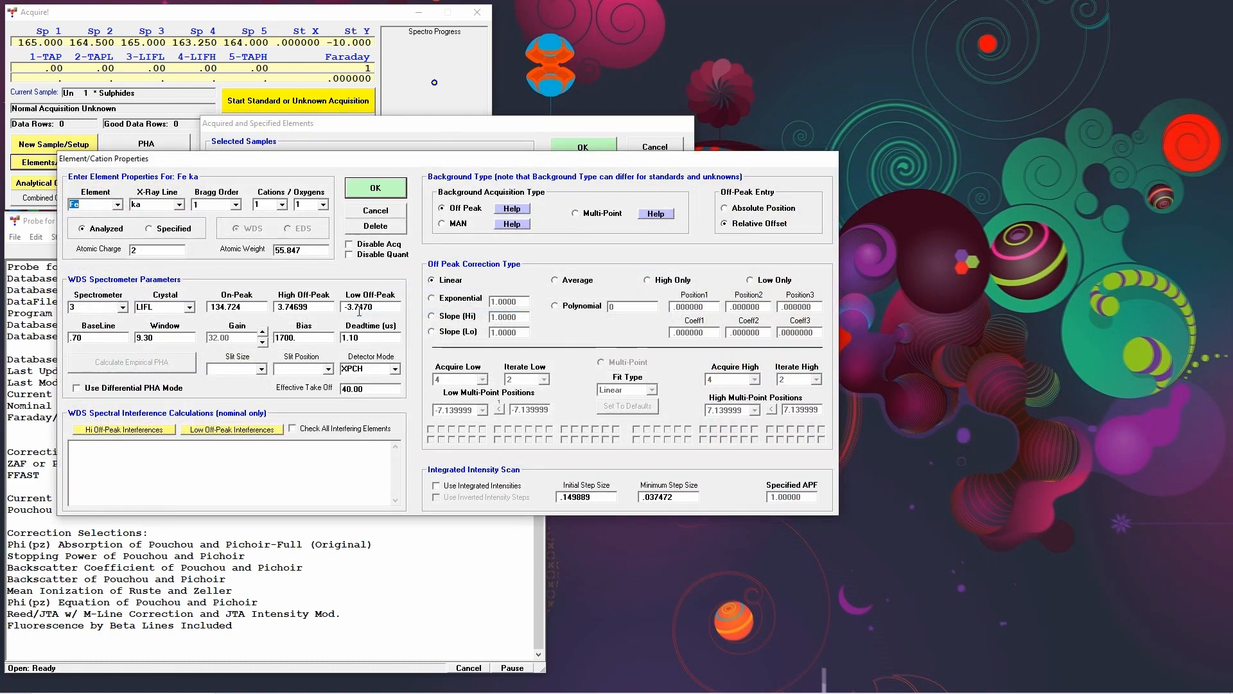
click(394, 212)
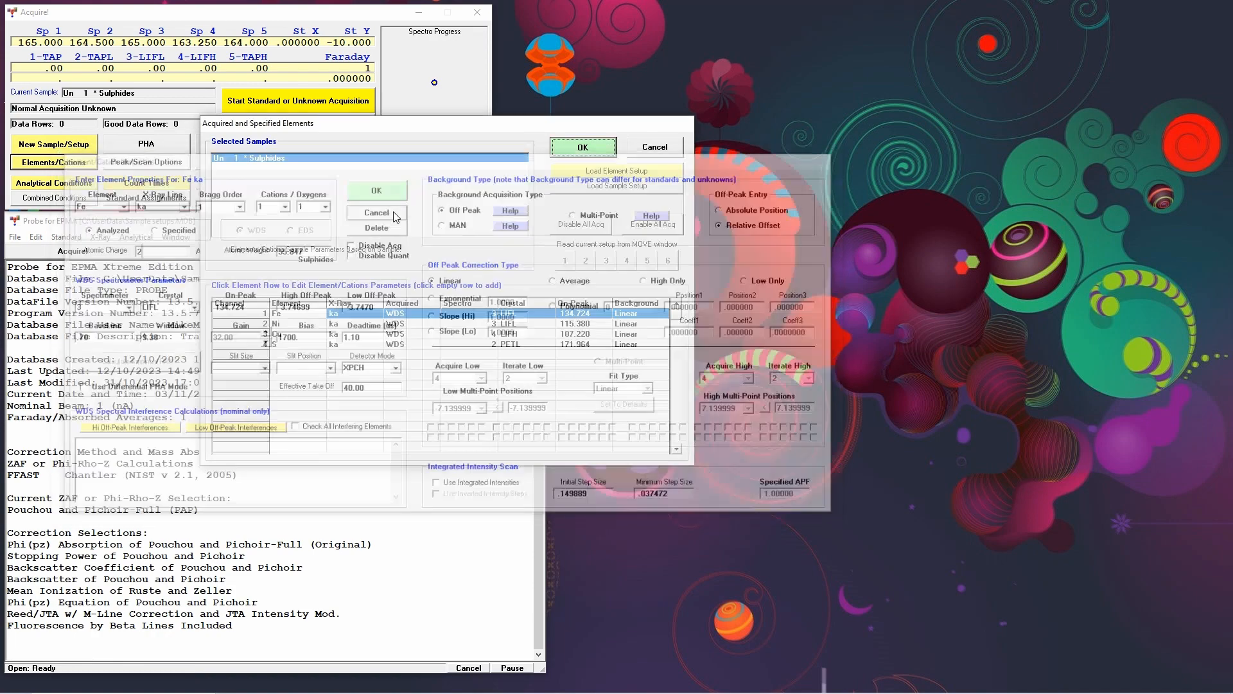
click(581, 147)
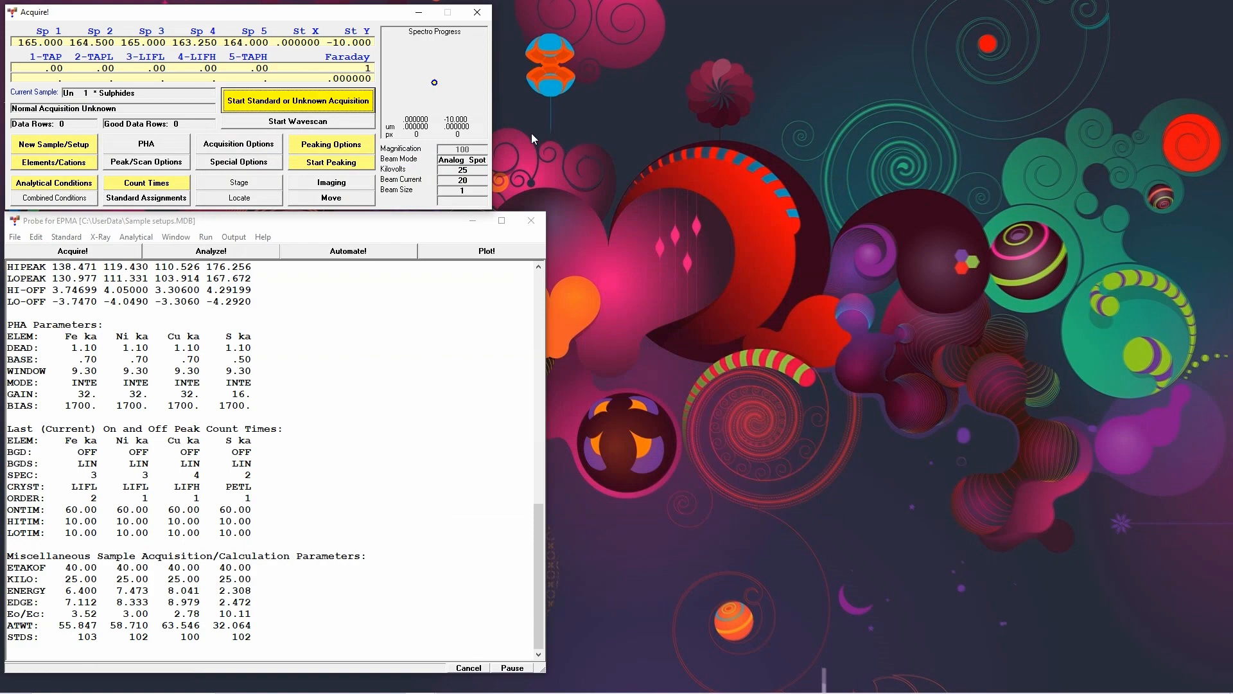
Step: Set up the automation to confirm standard positions, with only the Fe-metal standard selected
click(347, 251)
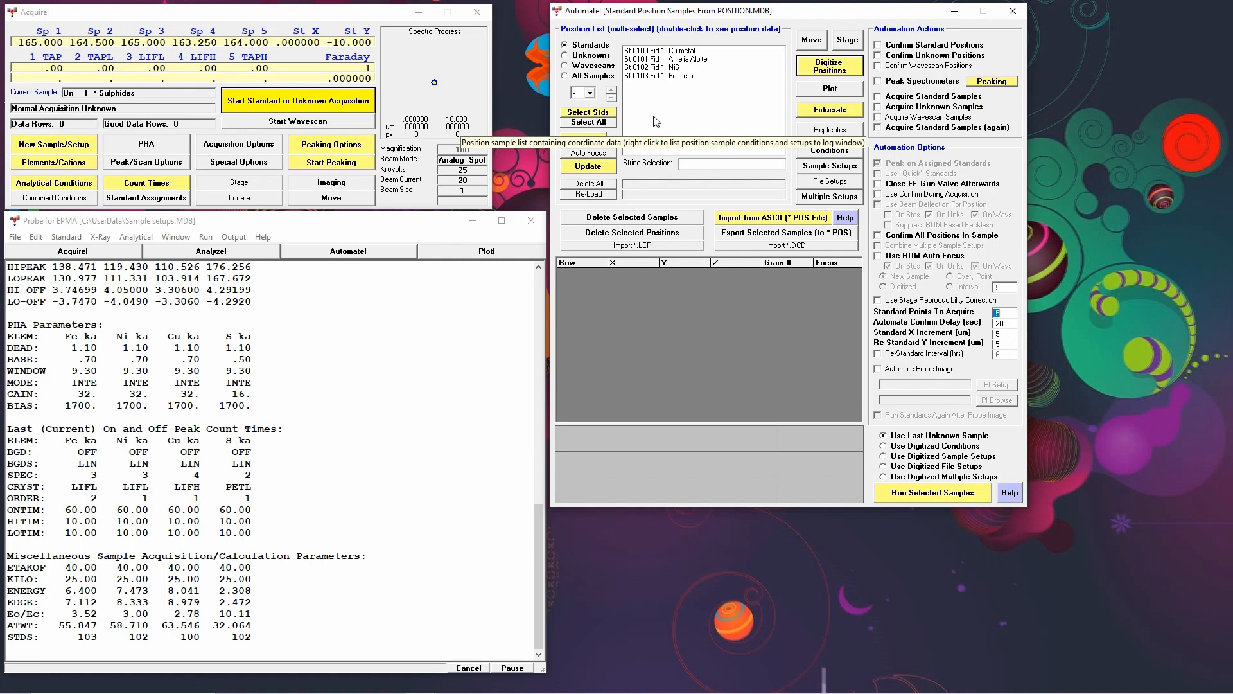
click(590, 114)
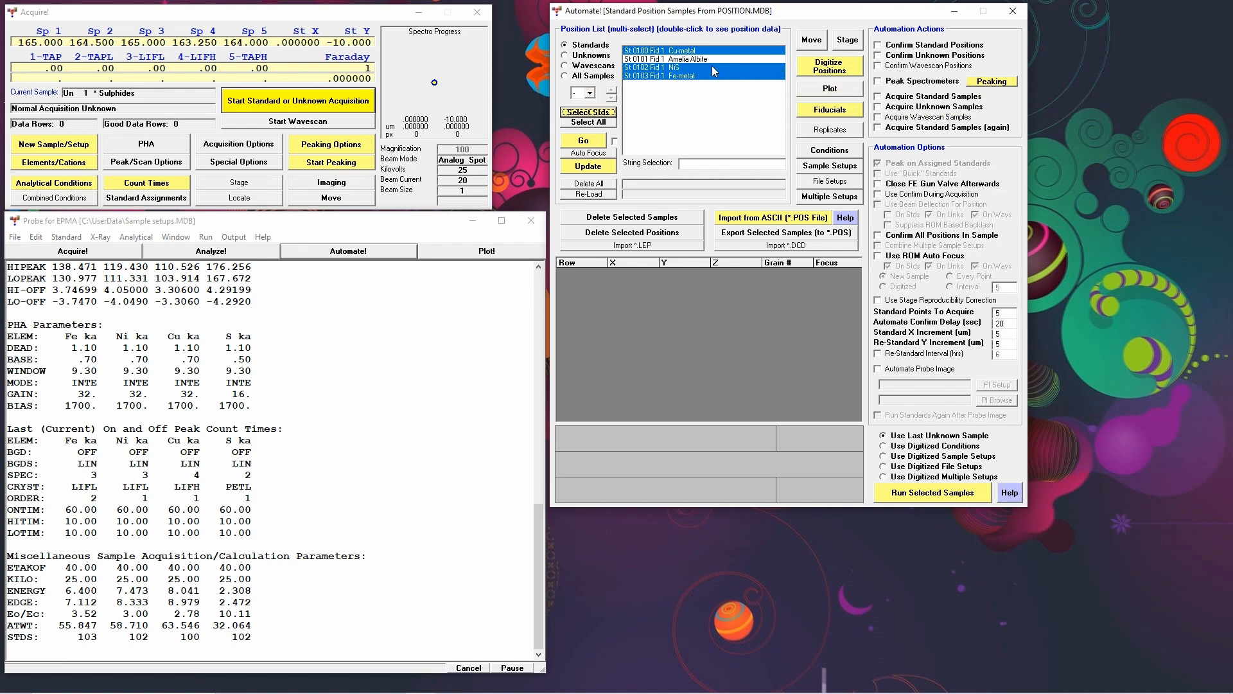
click(880, 46)
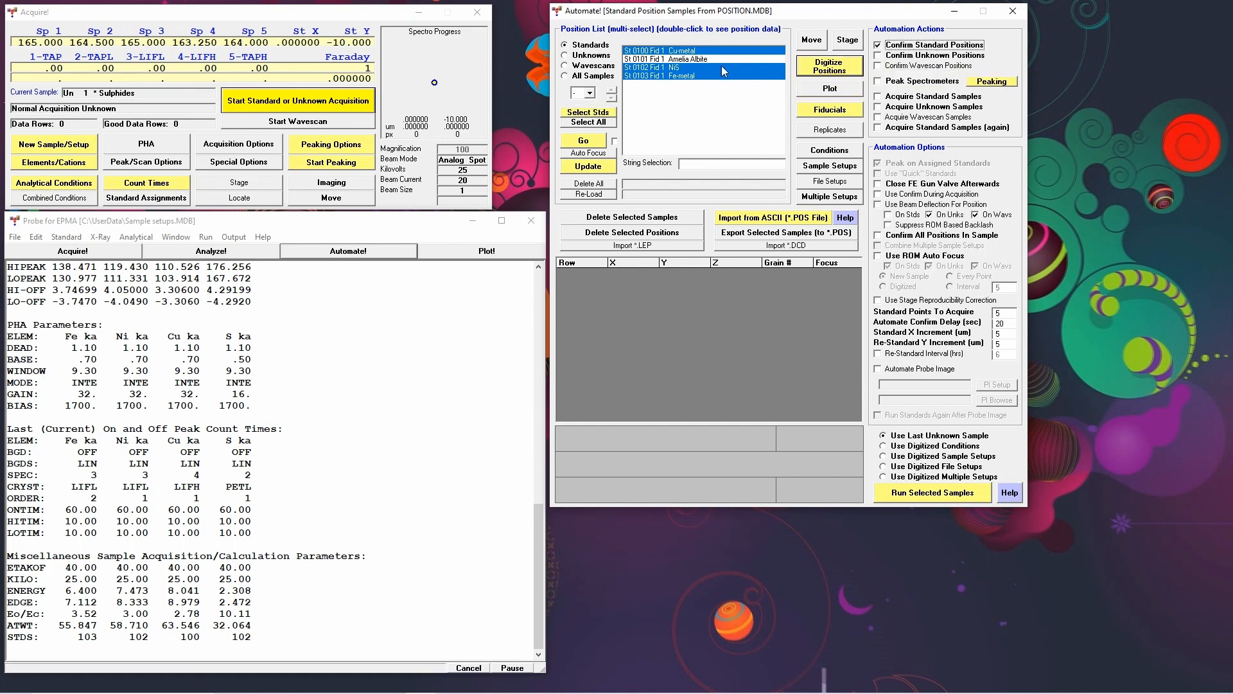
click(692, 67)
click(687, 77)
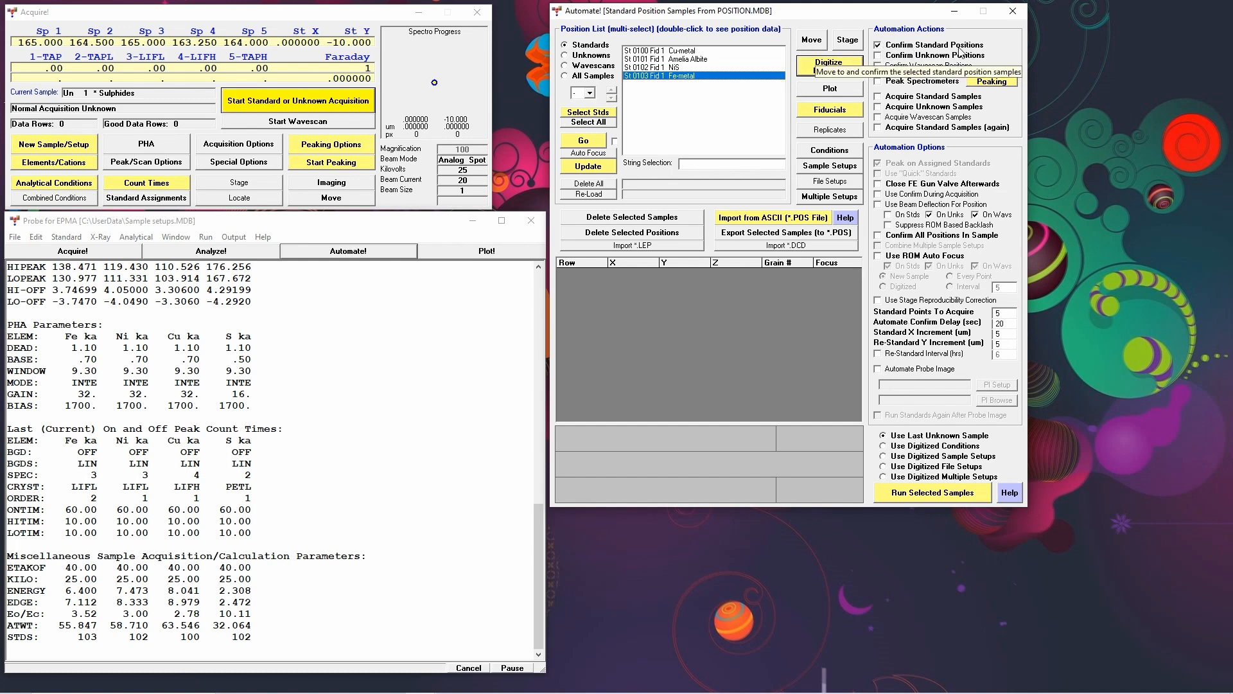
Step: Run the position confirmation on the selected standard, pausing the countdown and accepting the stage position
click(939, 494)
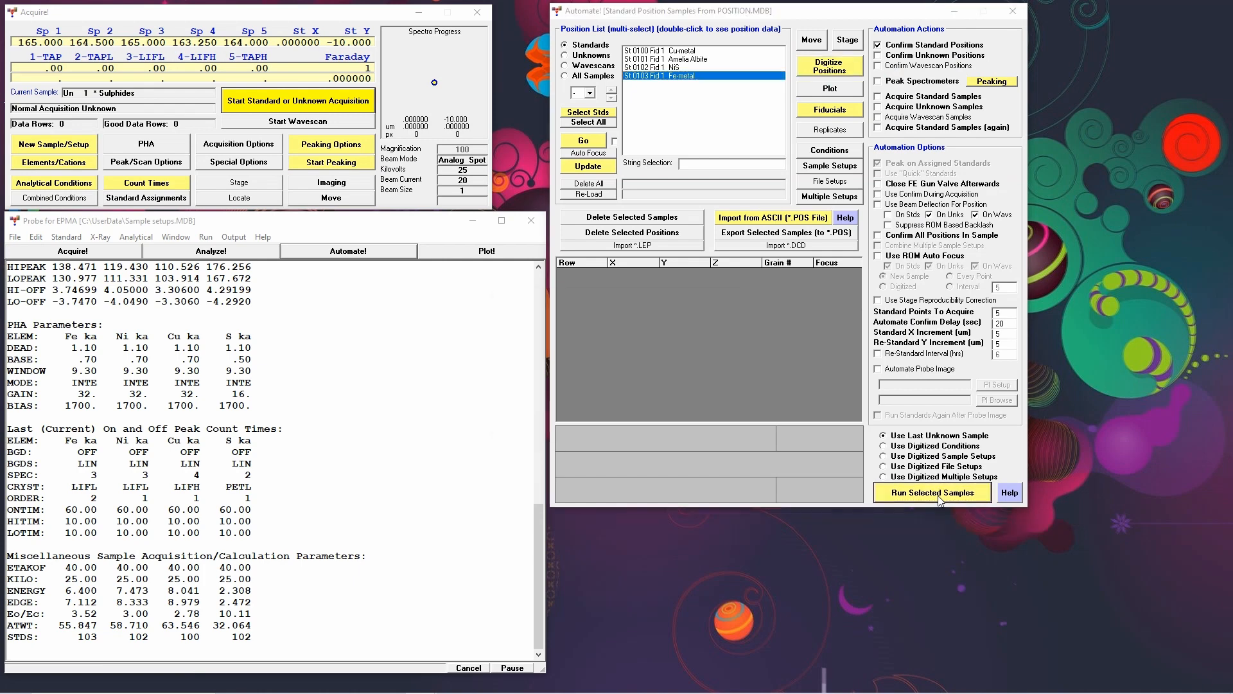
click(671, 421)
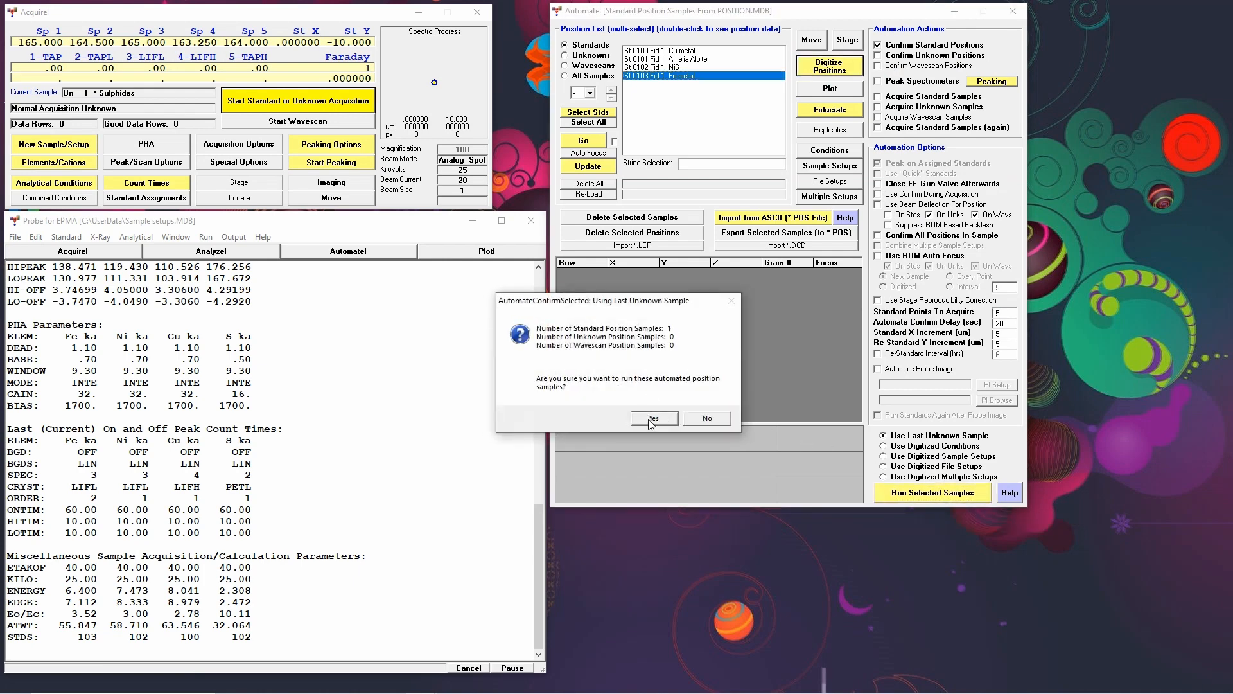
click(651, 419)
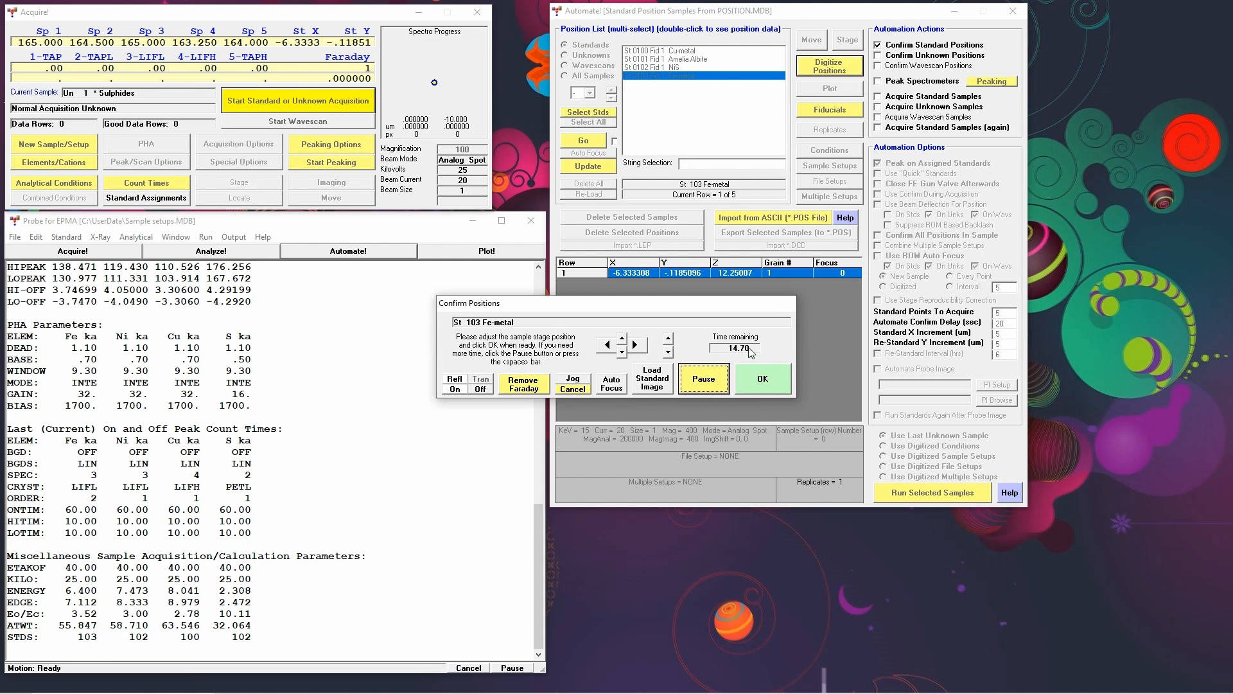
click(707, 382)
click(770, 384)
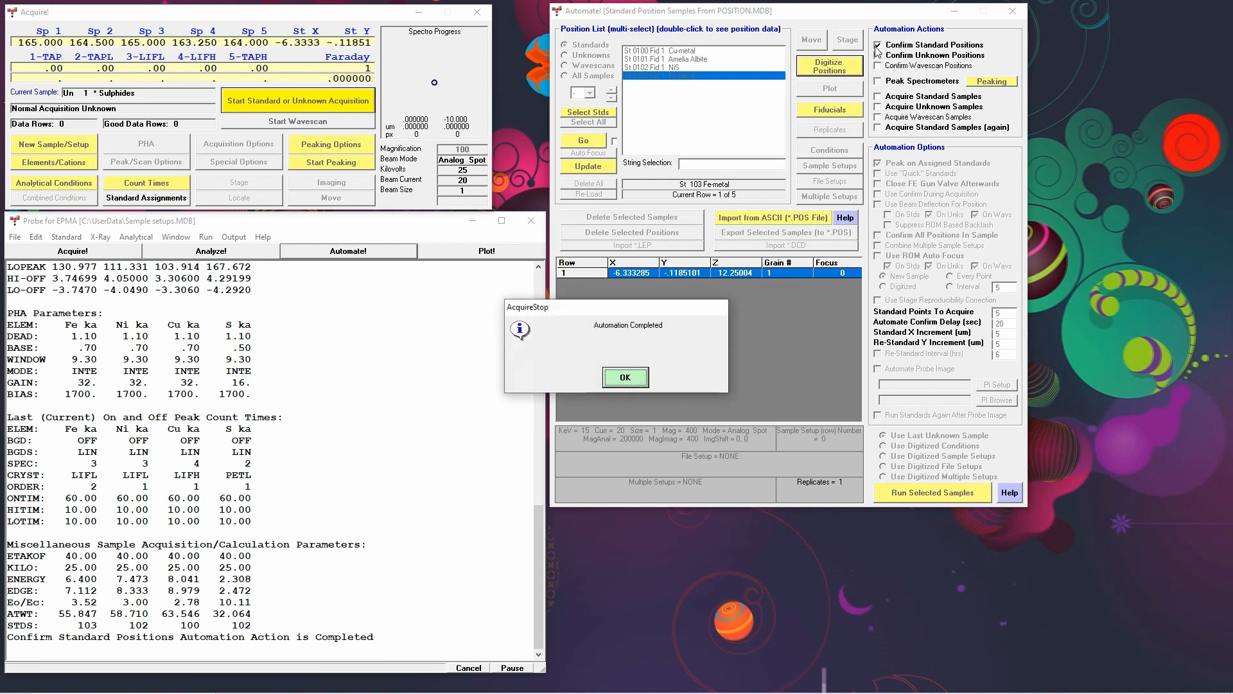
click(625, 375)
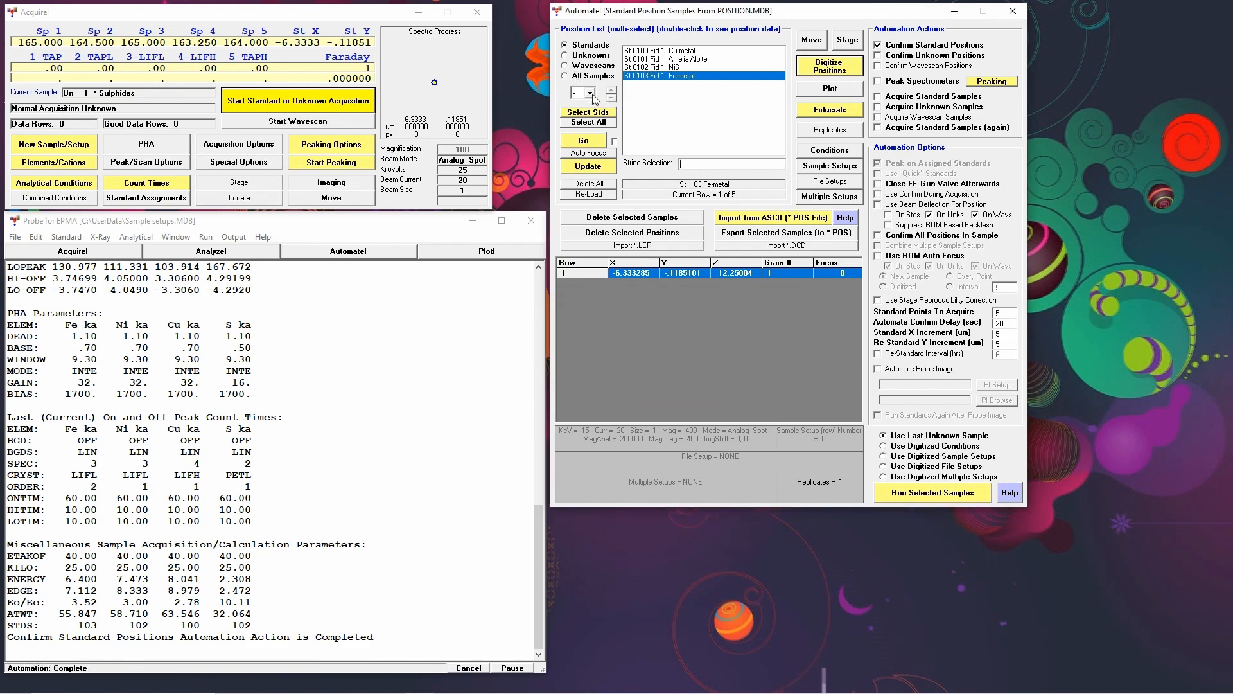
Step: Select the assigned standards and replace the Confirm Standard Positions action with Peak Spectrometers
click(585, 114)
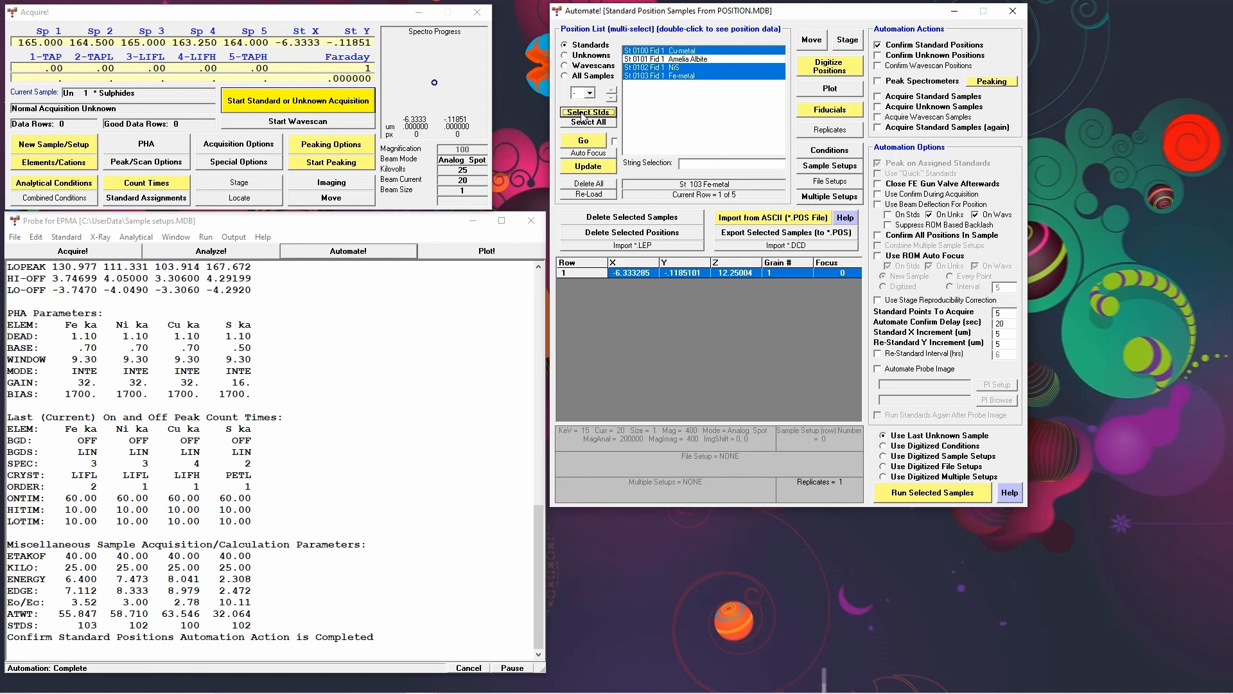
click(877, 45)
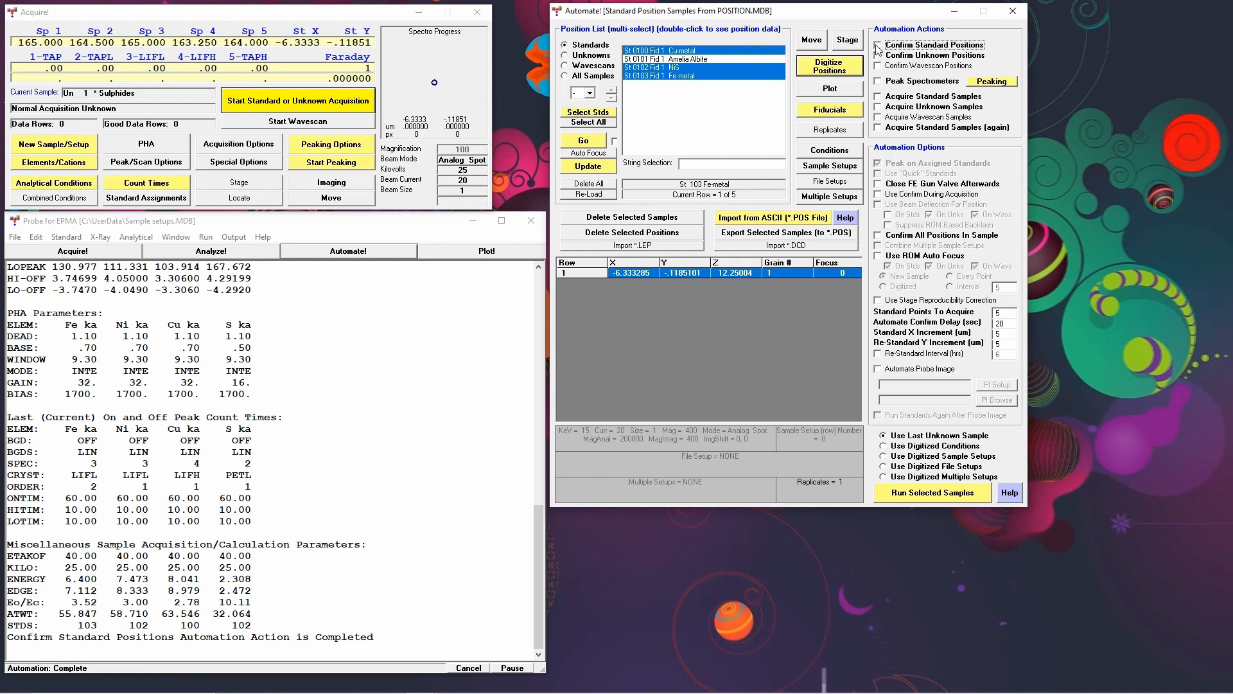
click(879, 82)
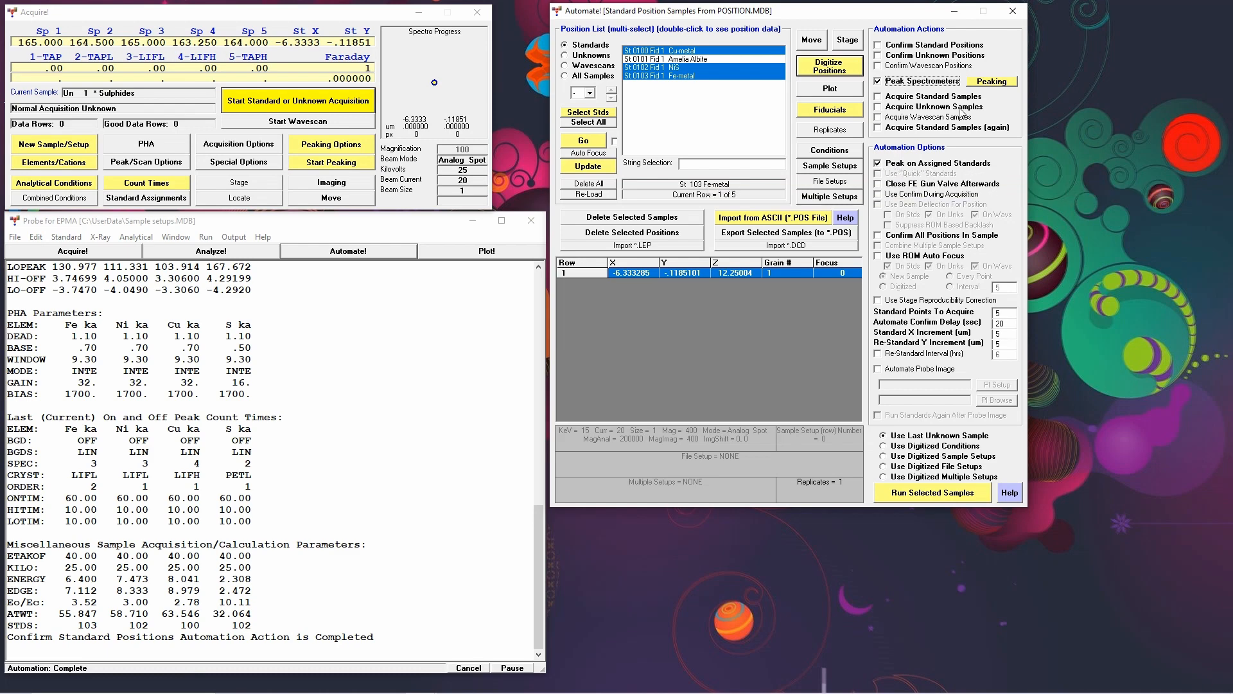
Step: In the peaking options, disable the automated PHA scan after peaking and enable the spectrometer pre-scan display for confirmation
click(991, 81)
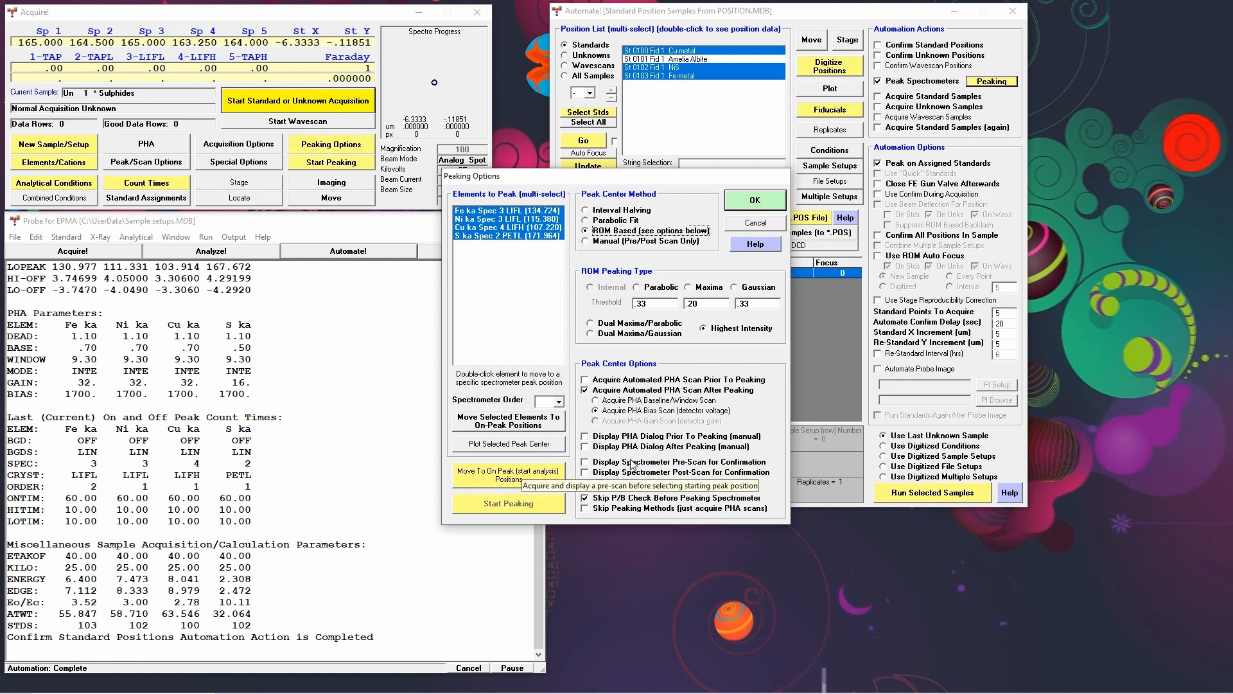
click(647, 390)
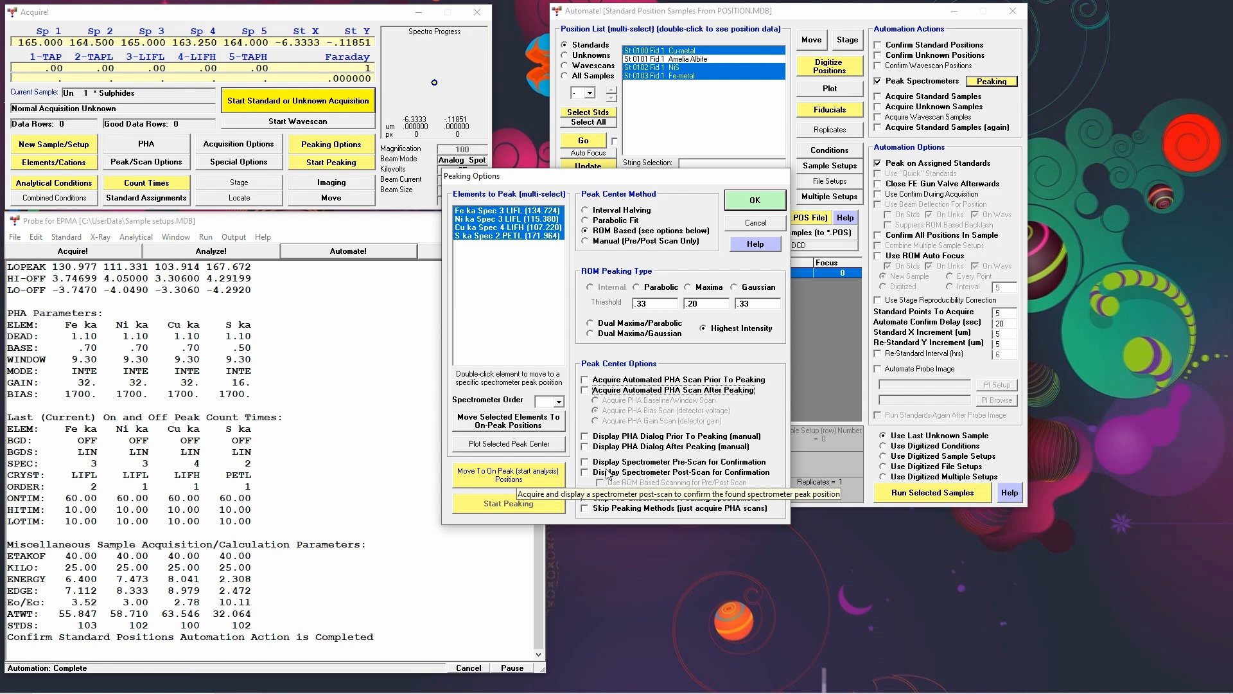
click(588, 462)
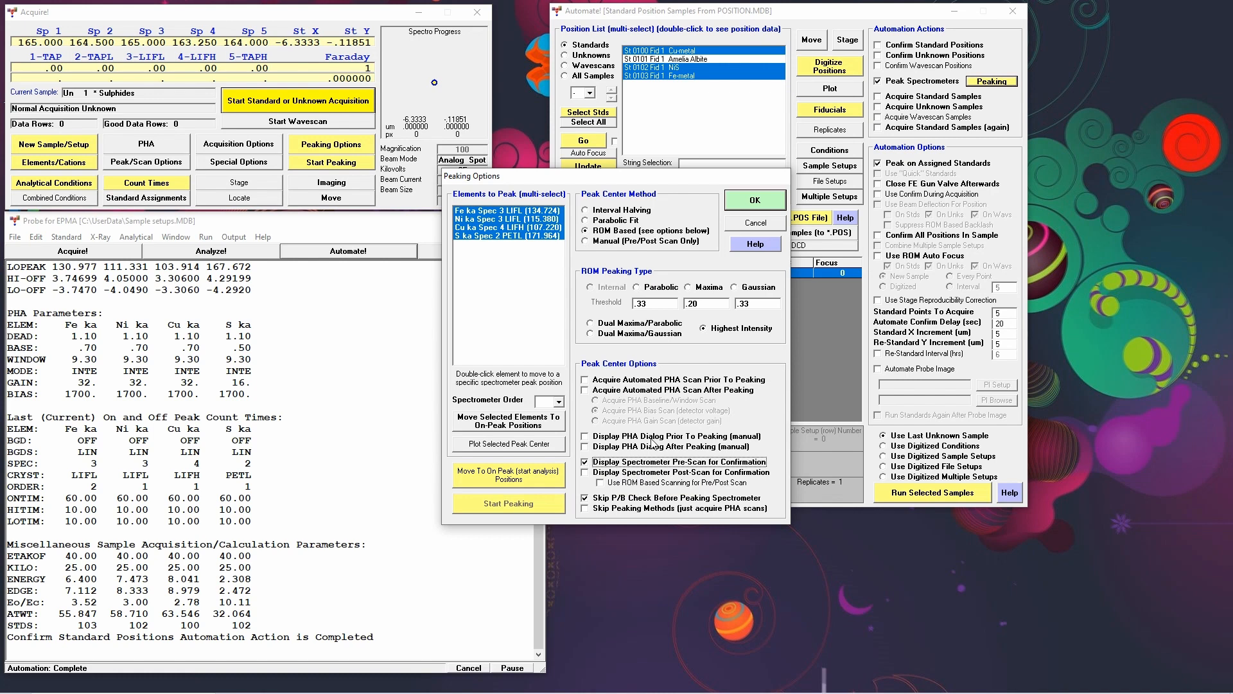
click(740, 202)
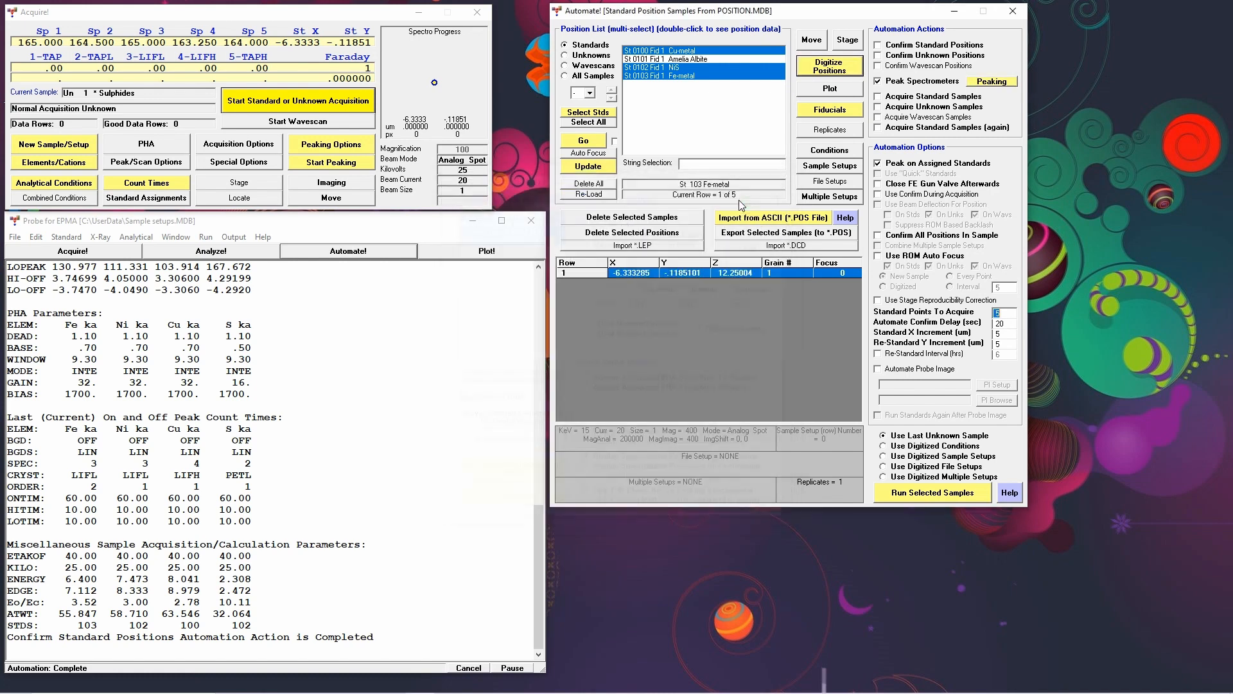
Step: Check the peaking time in the Fe ka count time properties, keeping the existing settings
click(169, 181)
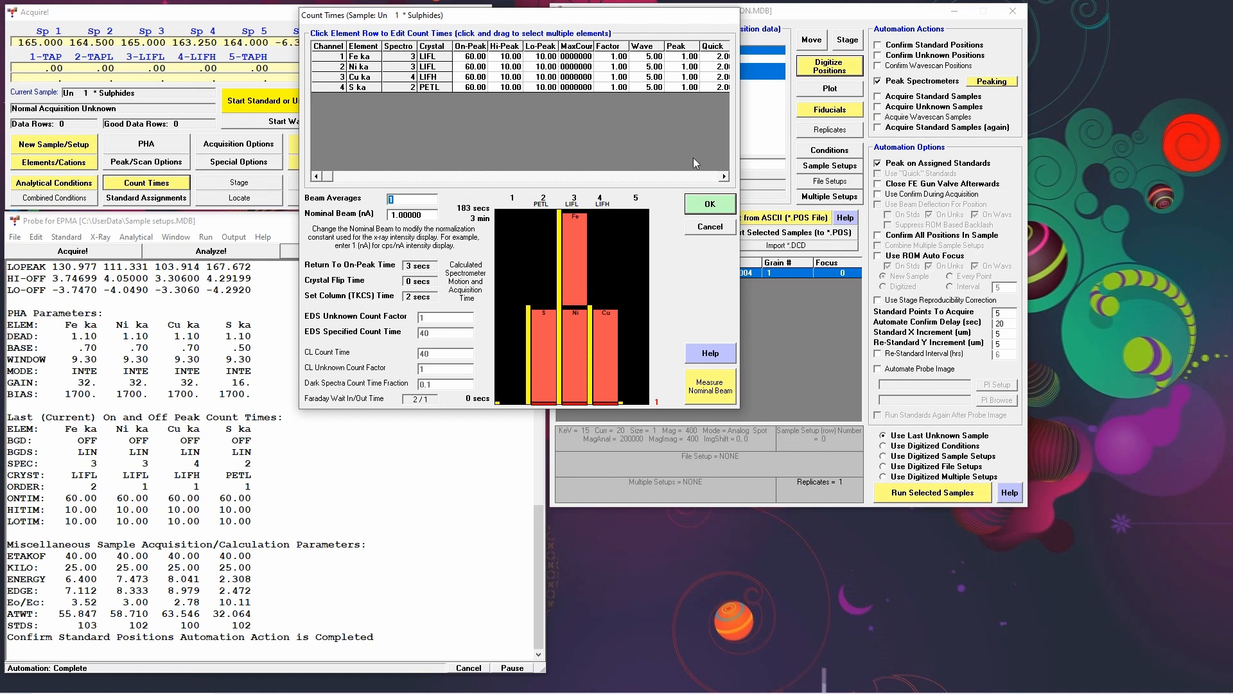
click(325, 61)
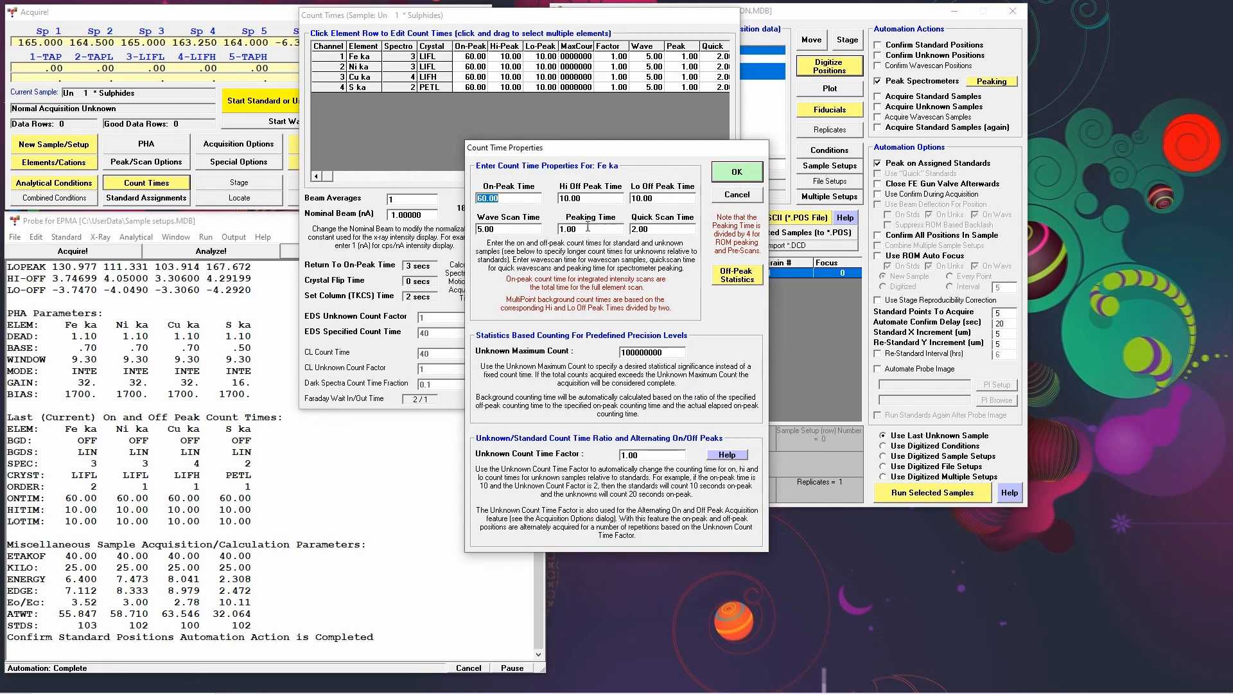
click(742, 175)
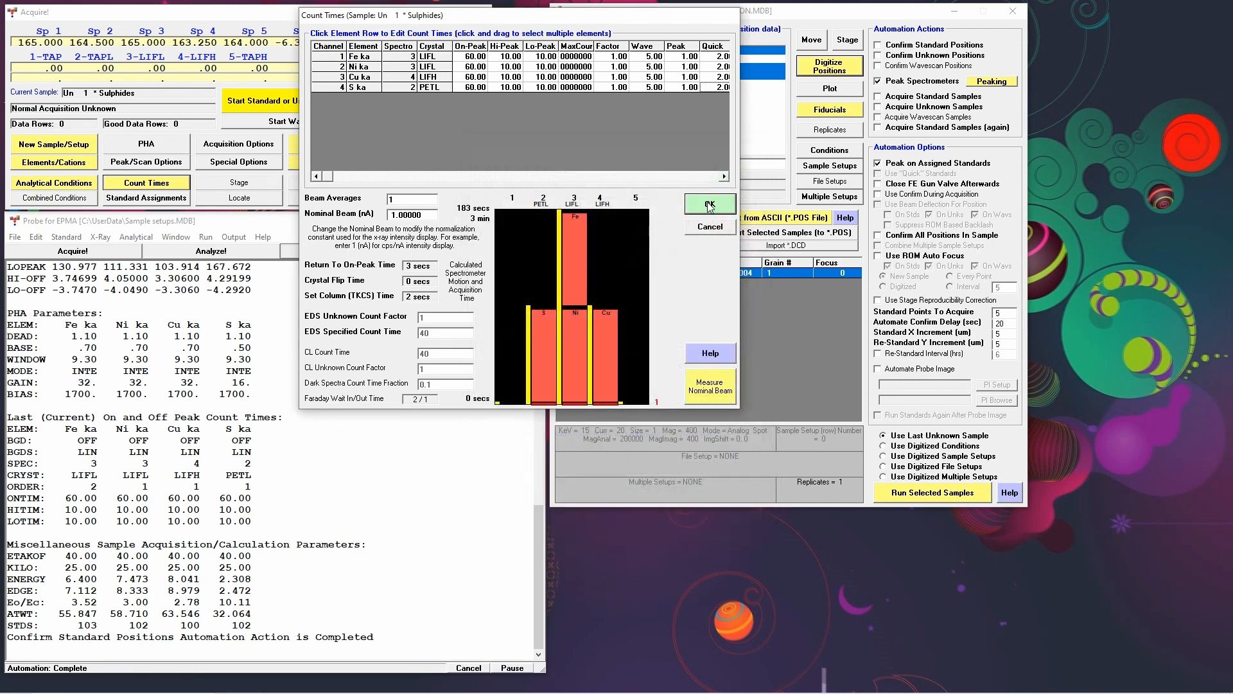
click(709, 205)
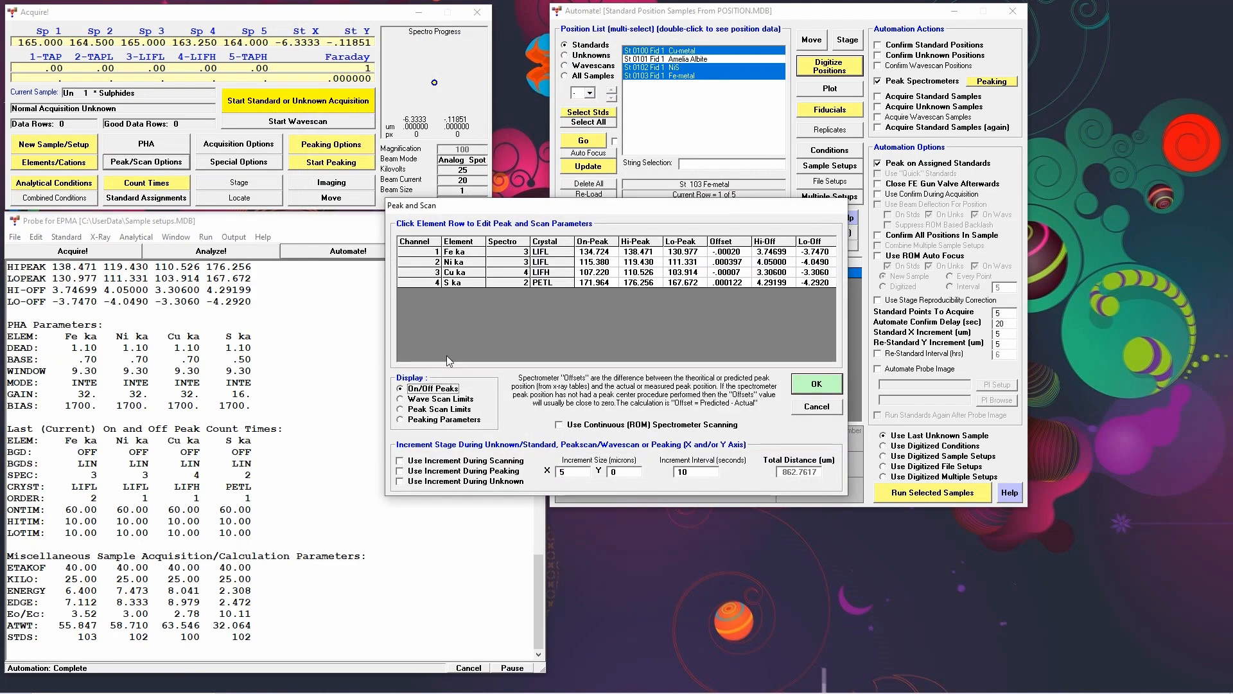
Step: Enable continuous (ROM) spectrometer scanning in the peak and scan options
click(560, 426)
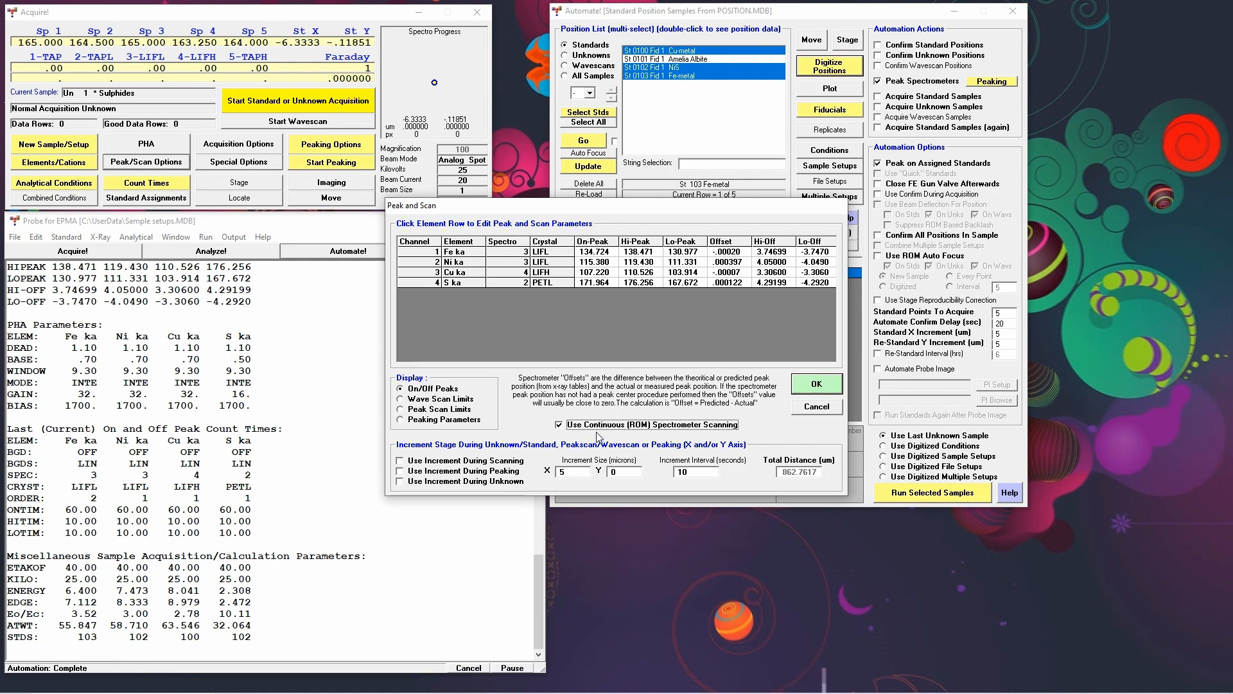
click(815, 391)
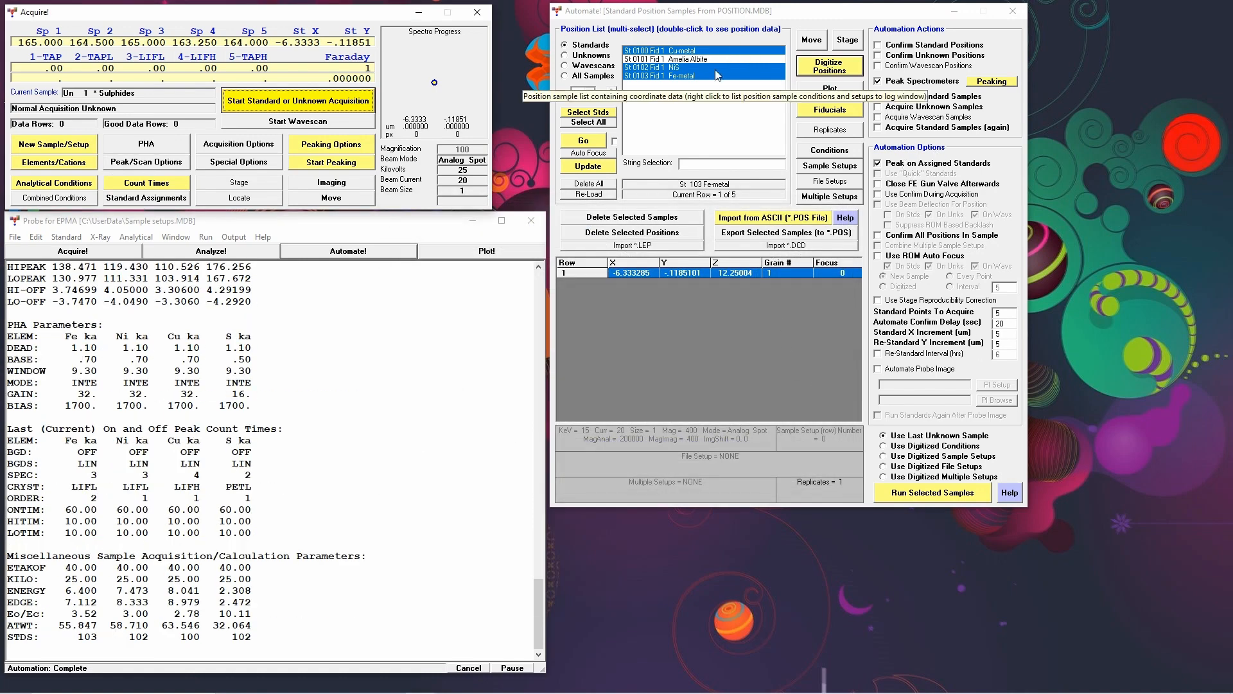
Step: Run the spectrometer peaking automation on the selected standards, with a pre-scan before each automated peaking
click(943, 496)
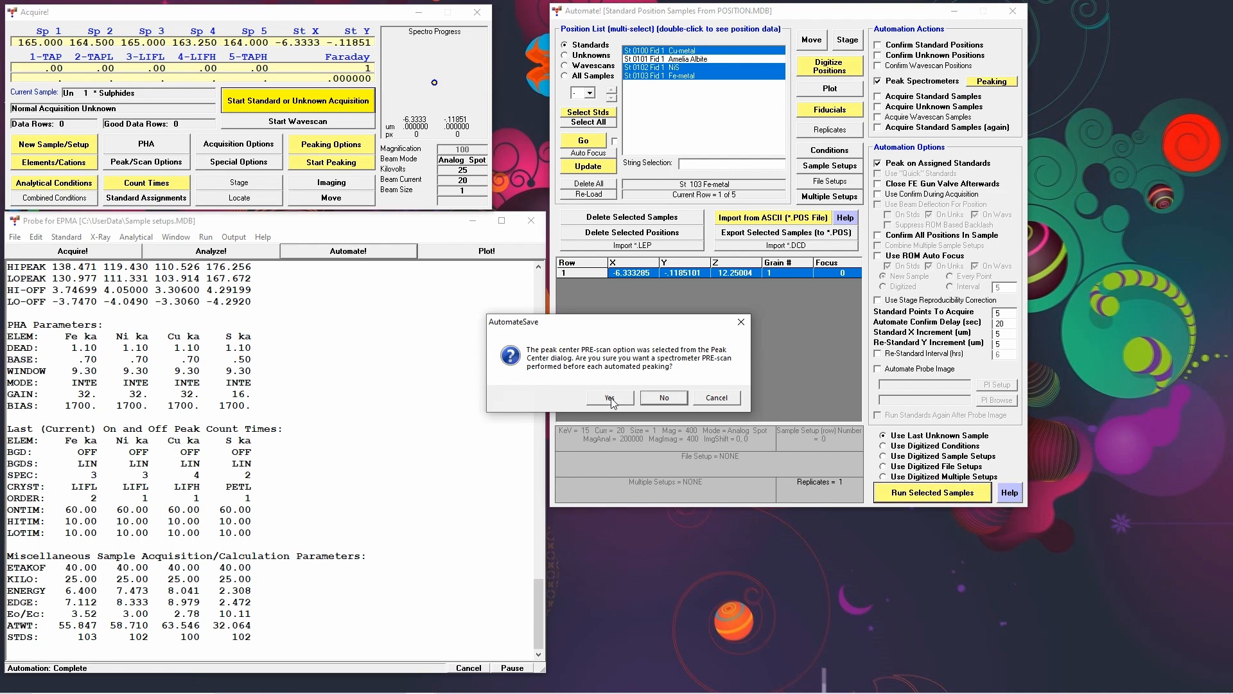
click(609, 398)
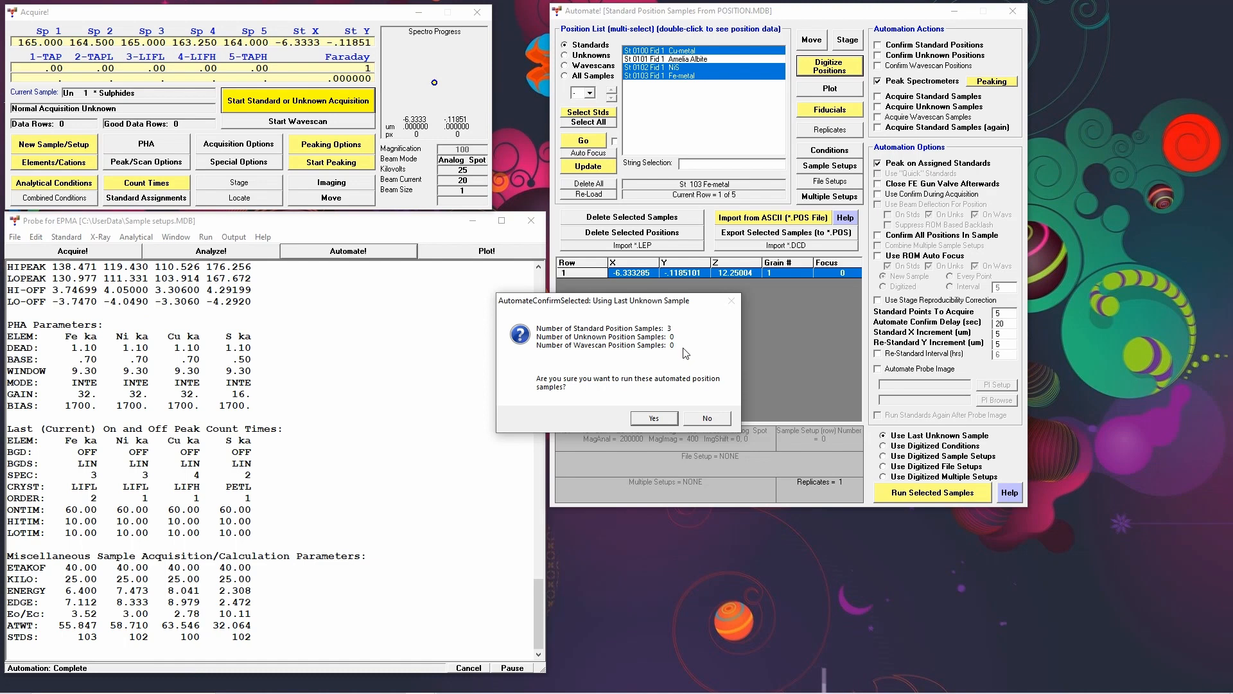
click(653, 419)
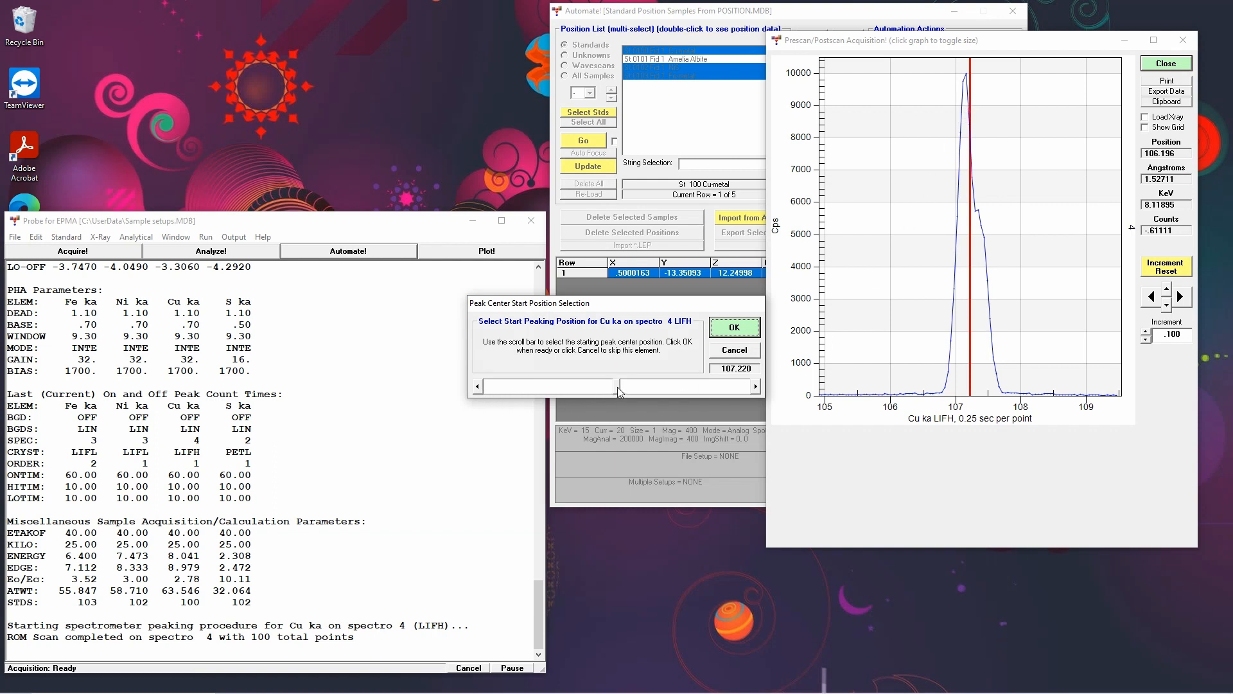
Step: Set the start peaking position for Cu ka on spectro 4 LIFH to 107.142, at the top of the pre-scan peak
click(479, 388)
click(477, 386)
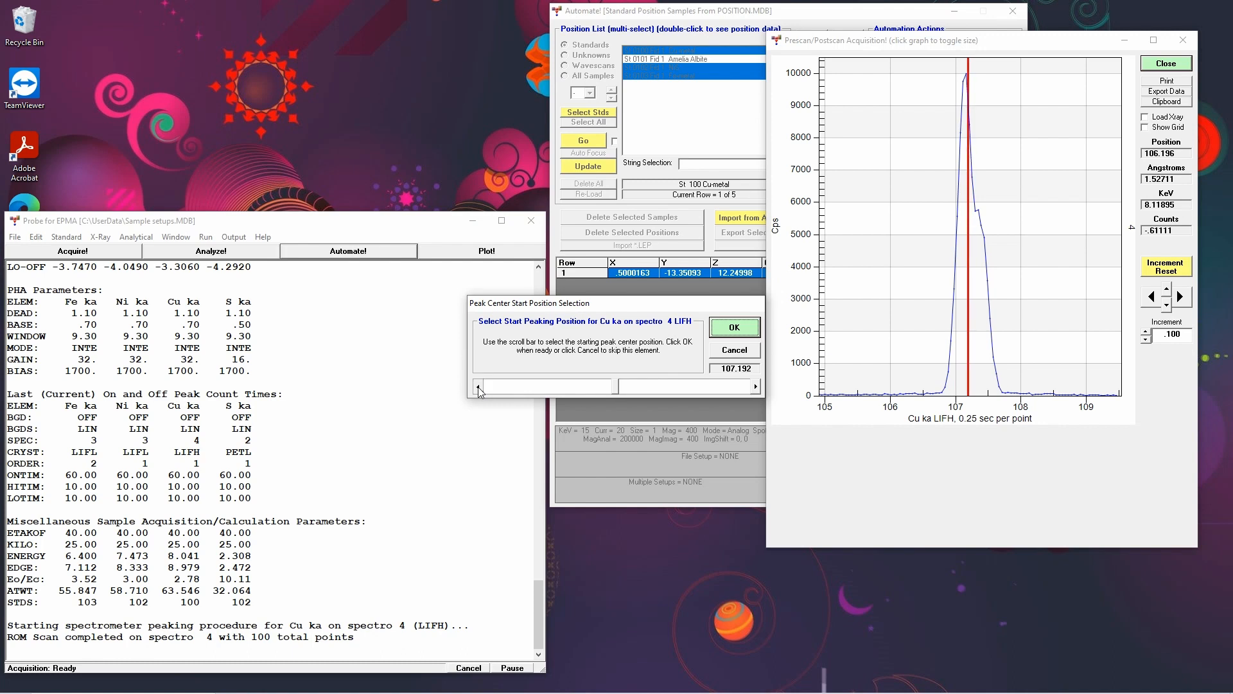
click(478, 387)
click(477, 387)
click(478, 388)
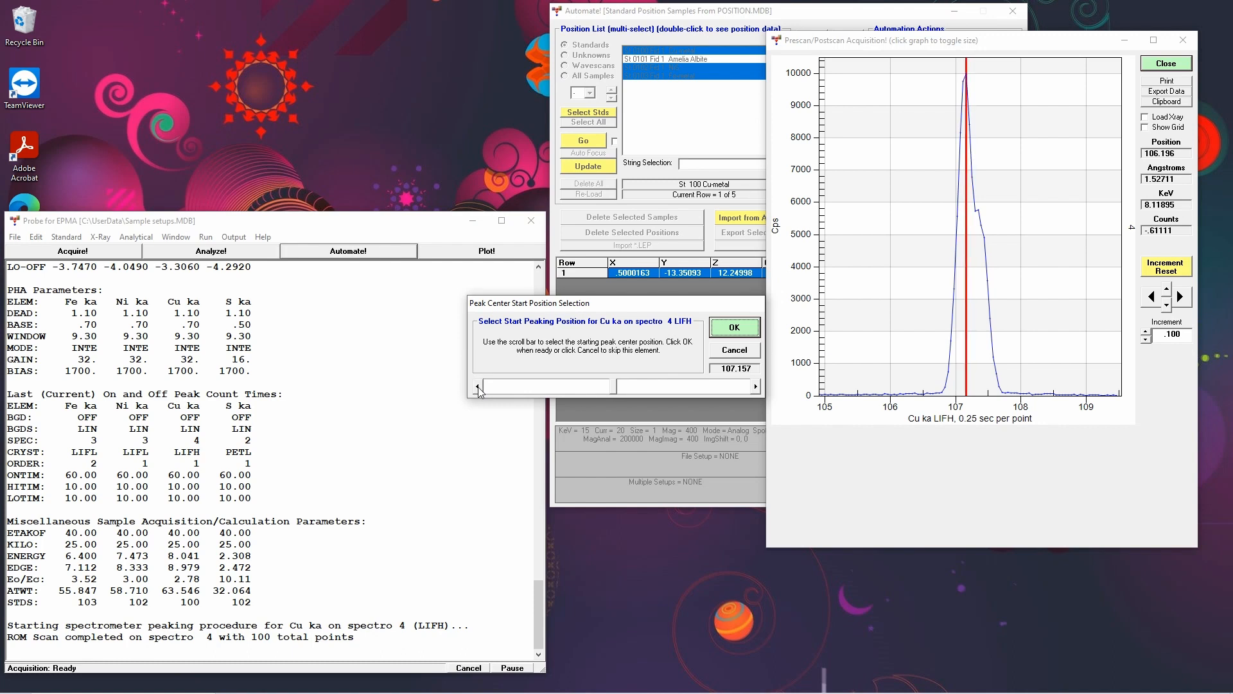
click(477, 387)
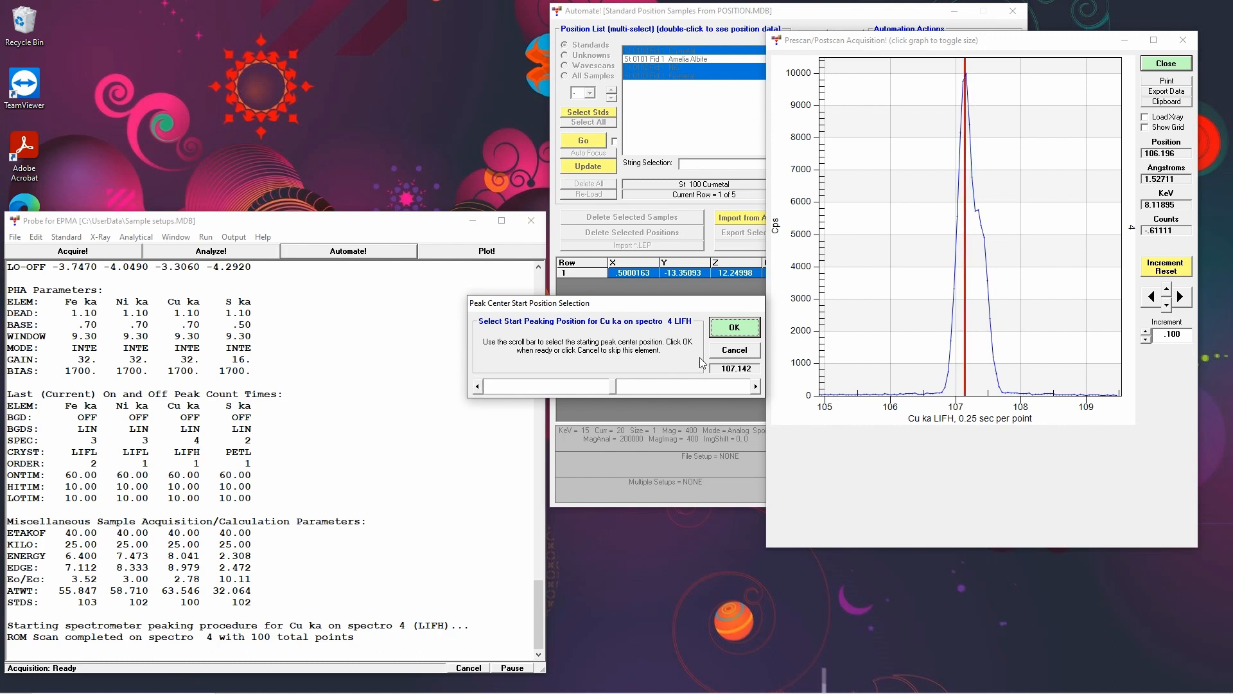
click(735, 328)
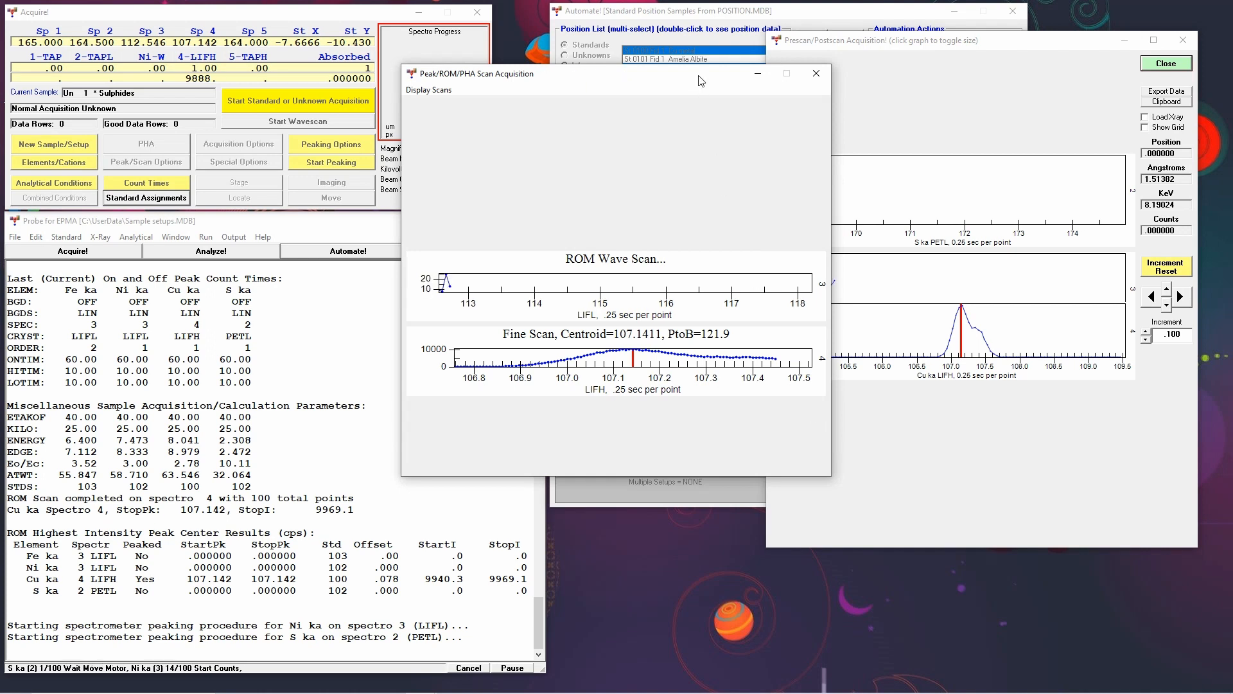
Step: Set the start peaking position for Ni ka on spectro 3 LIFL to 115.311, at the top of the pre-scan peak
drag(699, 76, 533, 37)
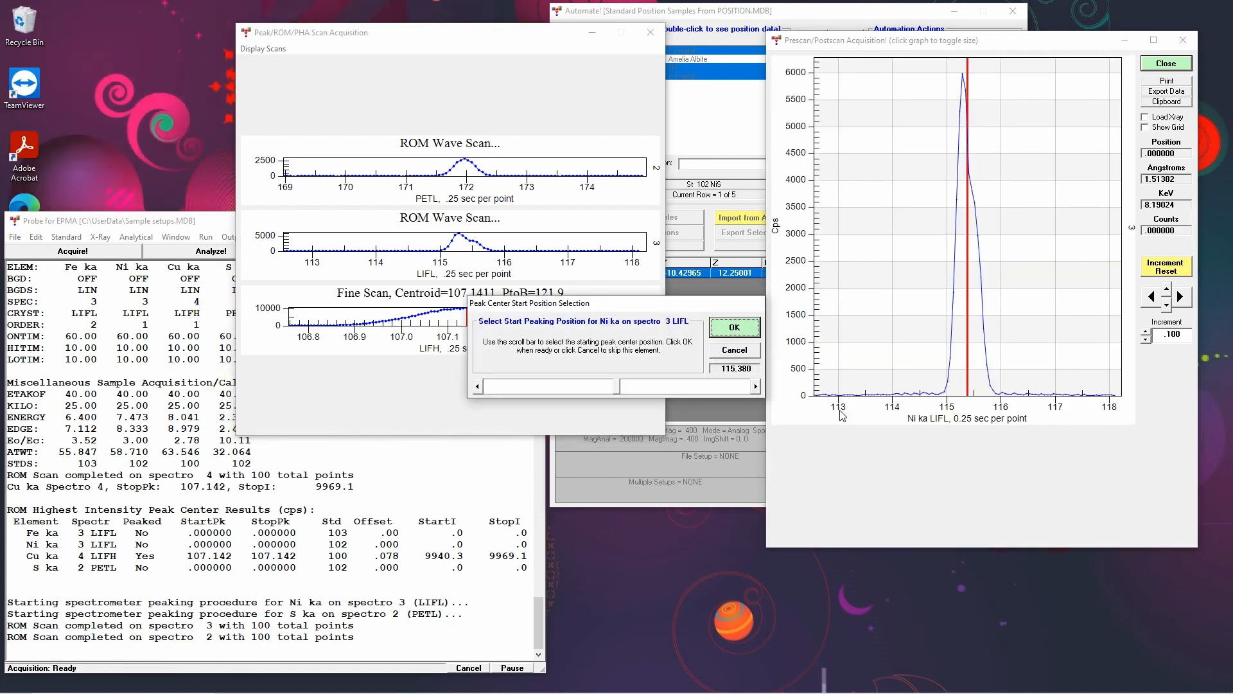
click(477, 386)
click(477, 386)
click(478, 386)
click(477, 386)
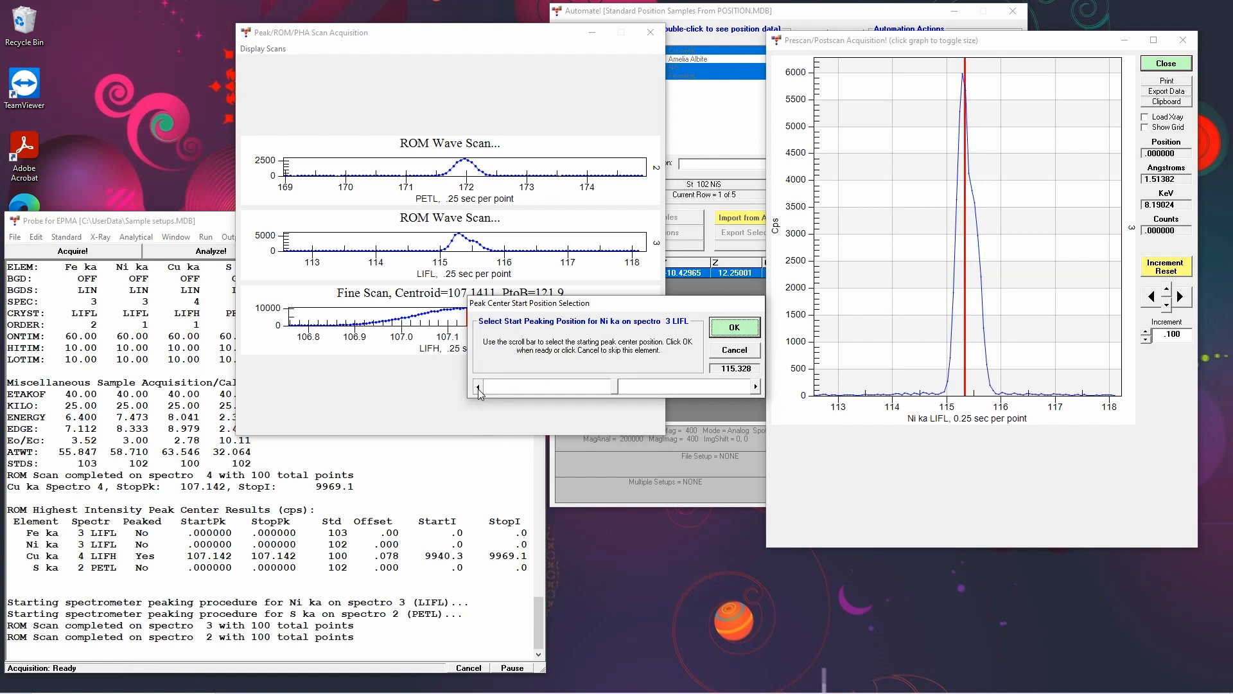
click(477, 386)
click(477, 386)
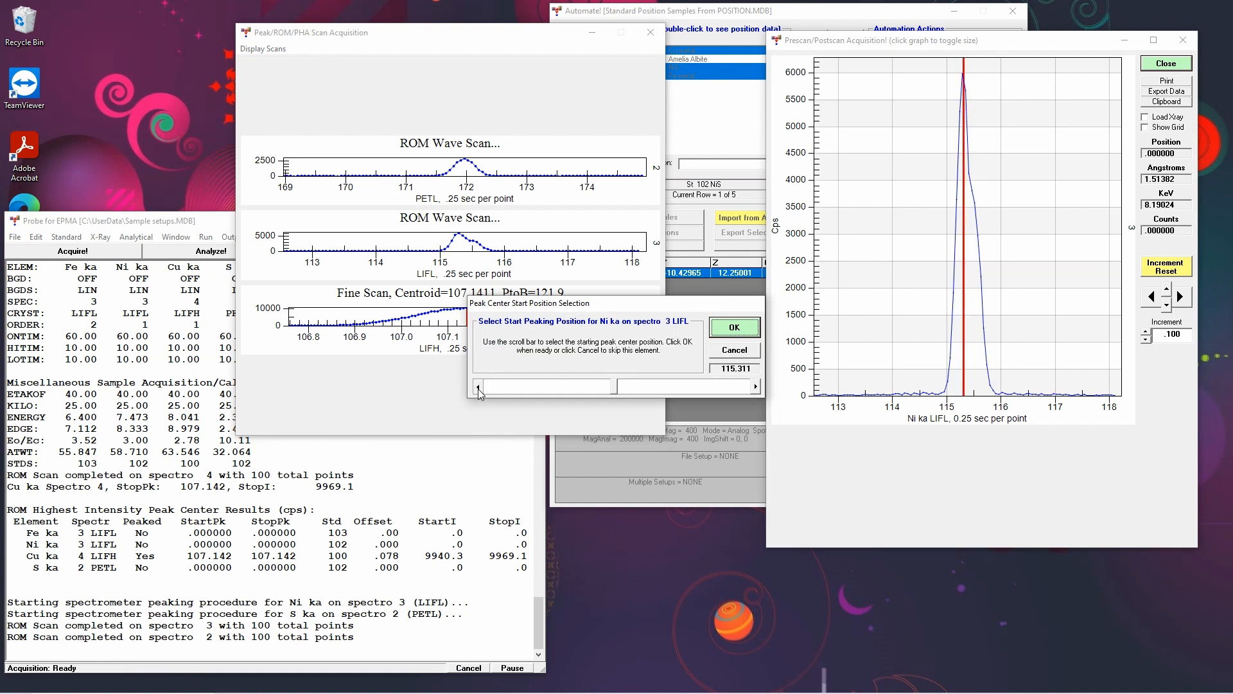
click(736, 328)
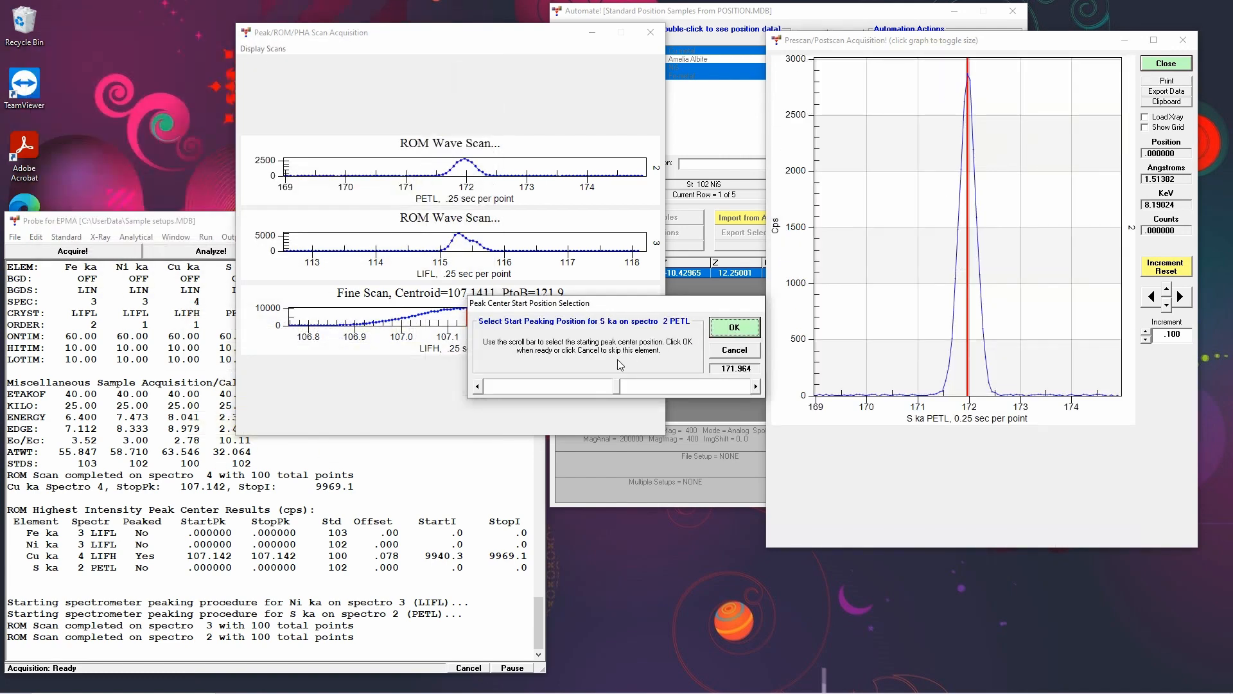
Step: Accept 171.964 as the start peaking position for S ka on spectro 2 PETL and follow the fine scans
click(738, 328)
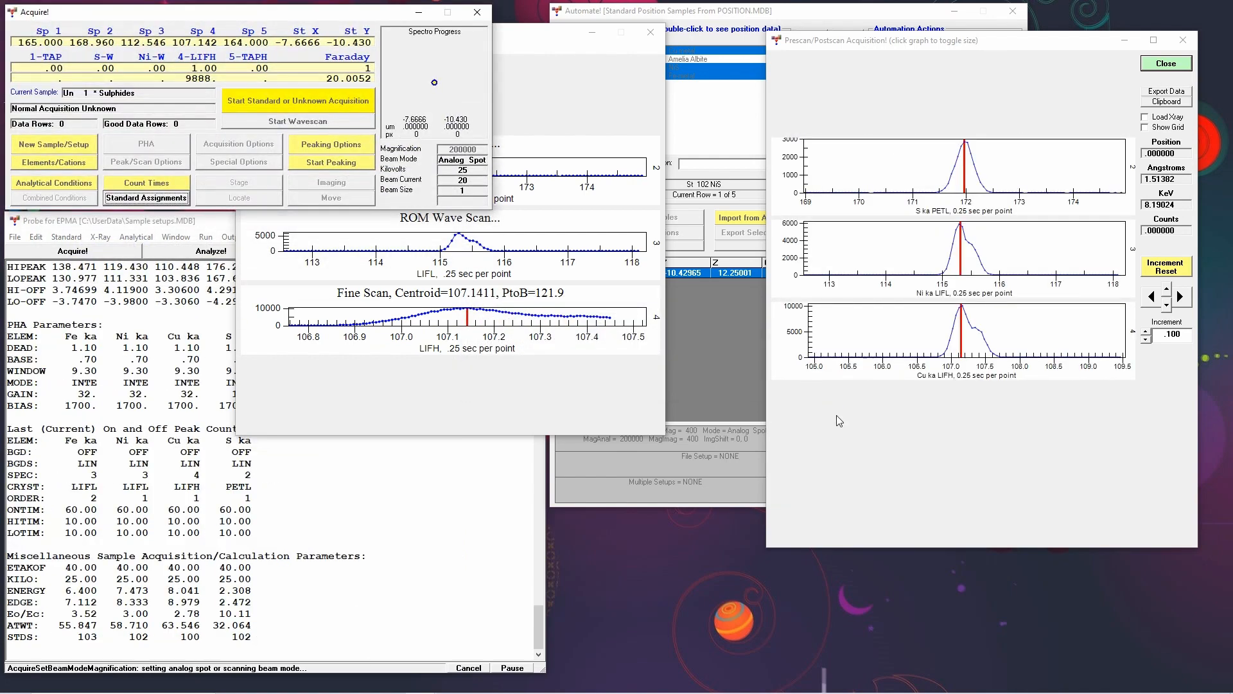
click(544, 57)
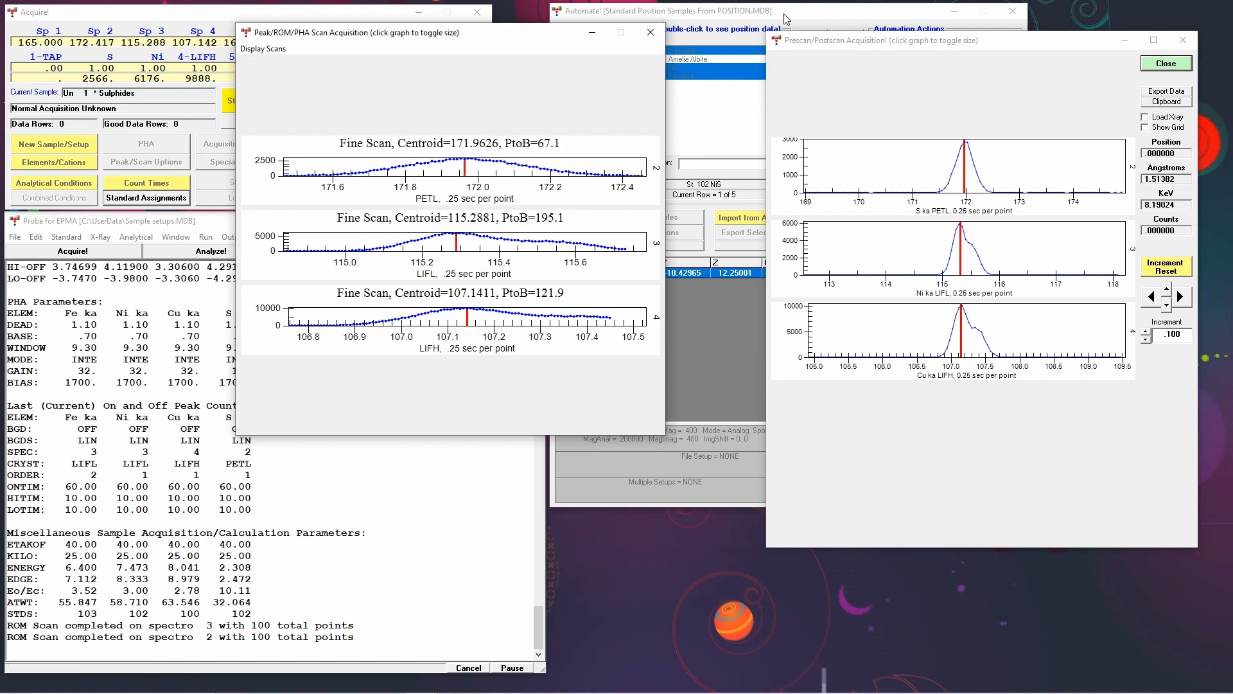
click(726, 195)
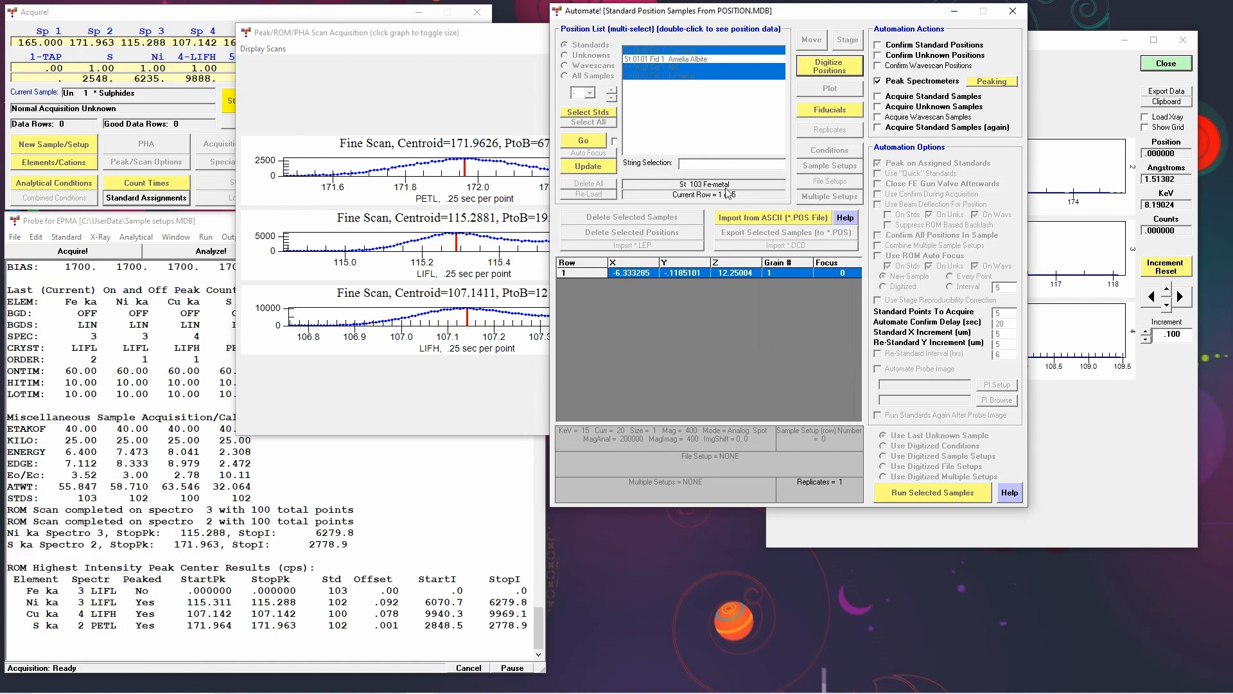
click(1035, 41)
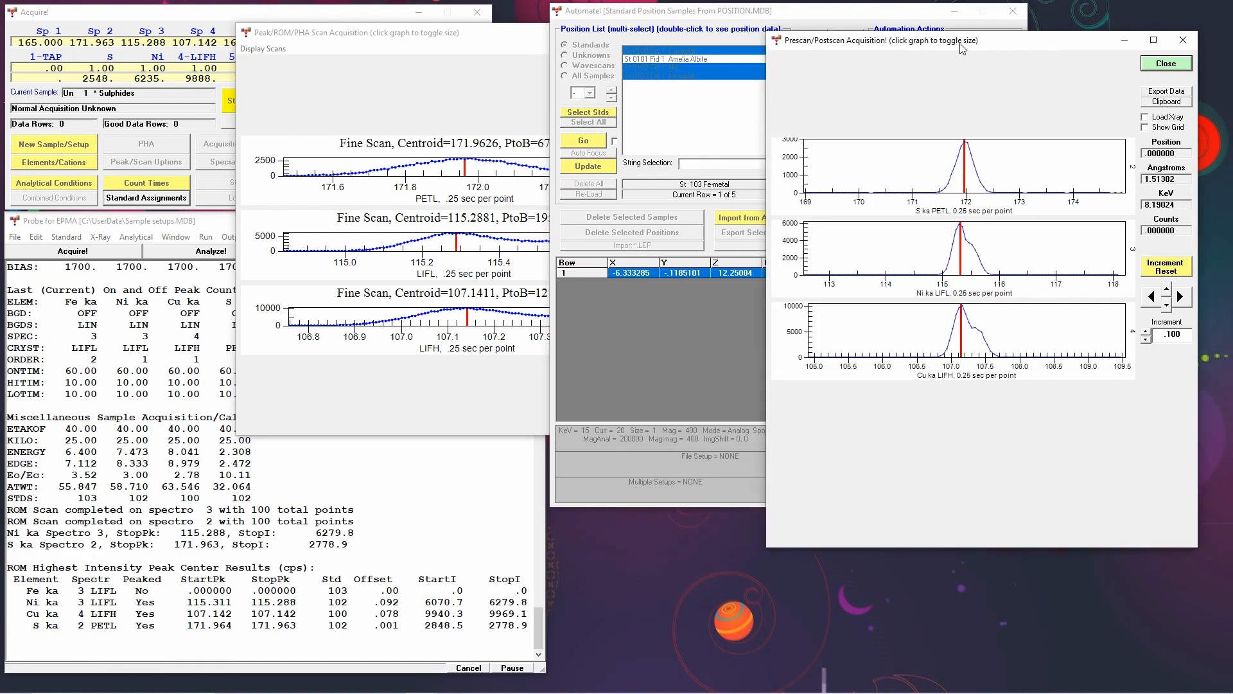
click(478, 33)
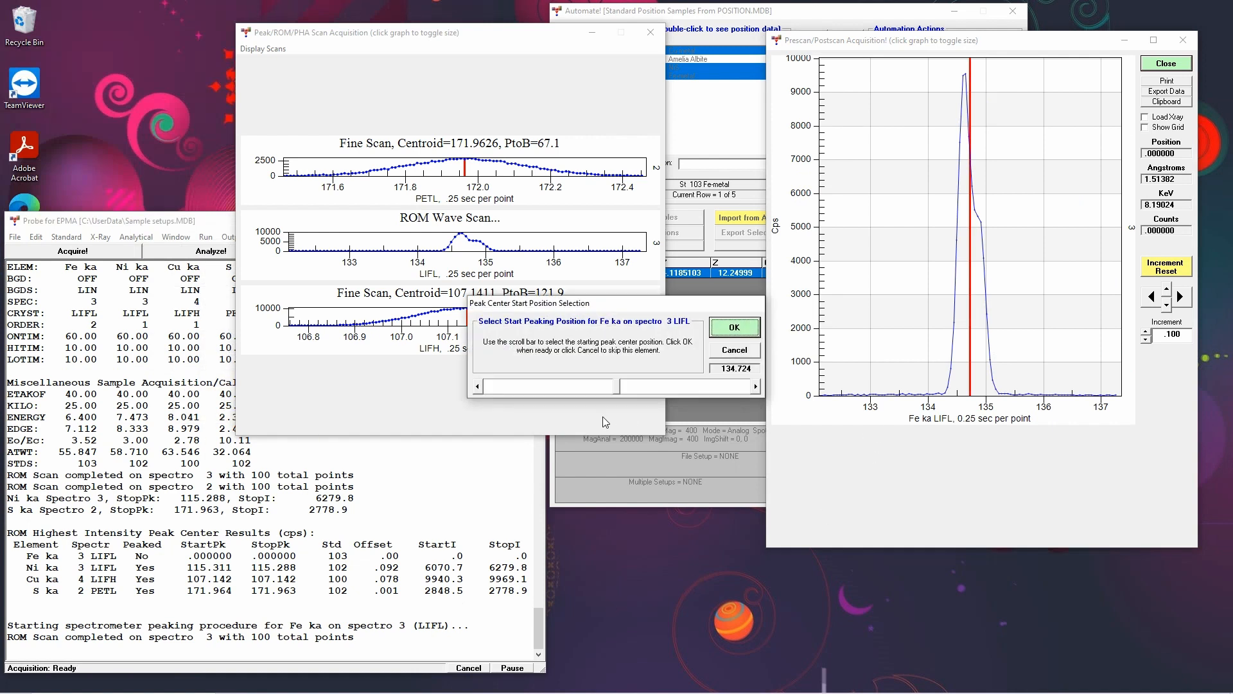
Step: Set the start peaking position for Fe ka on spectro 3 LIFL to 134.636, at the top of the pre-scan peak
click(478, 386)
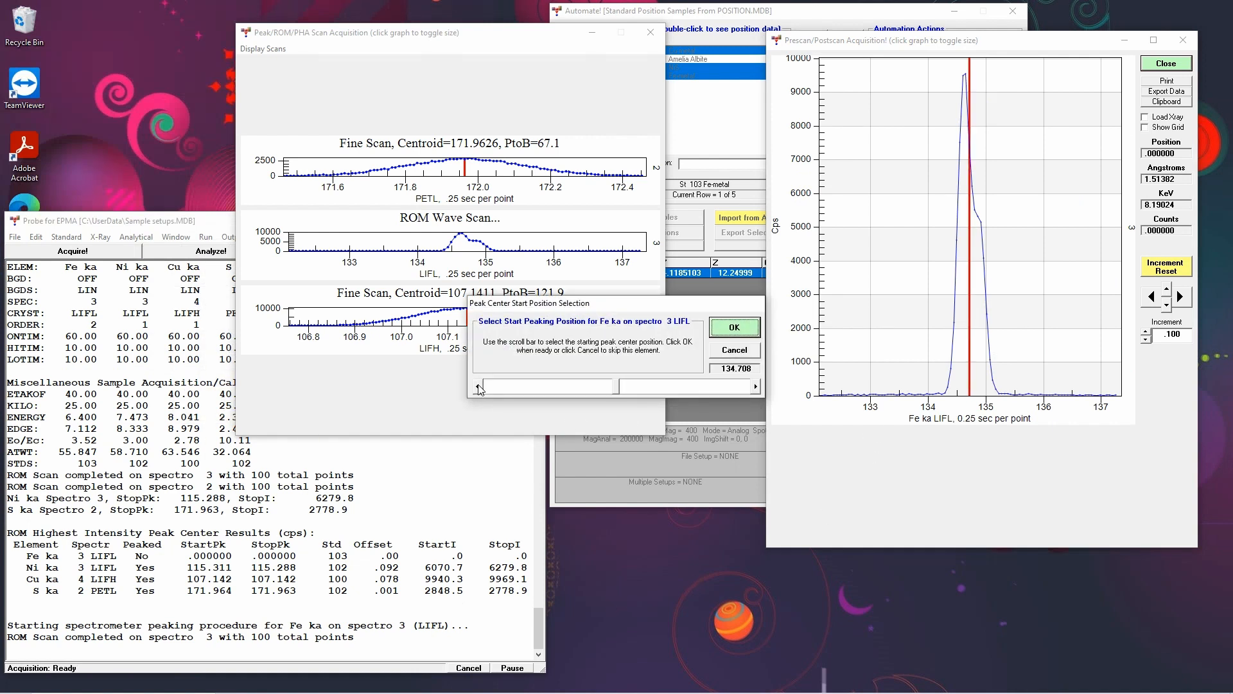
click(478, 386)
click(478, 386)
click(478, 386)
click(477, 386)
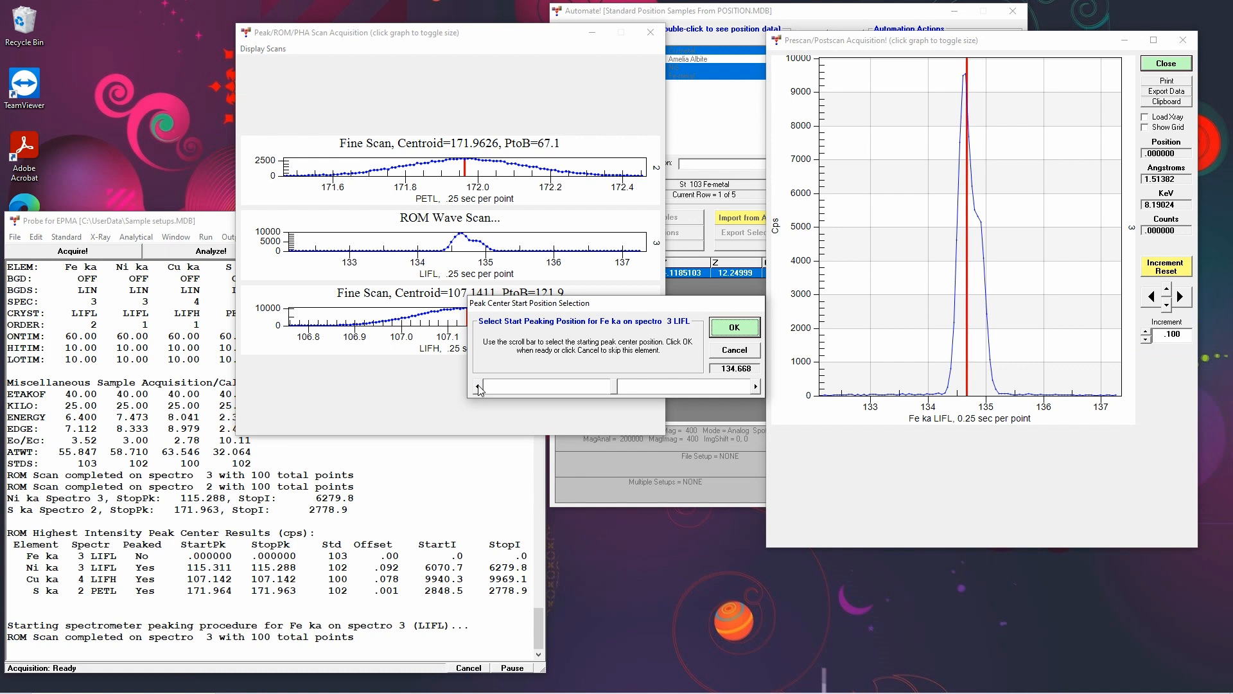
click(478, 386)
click(478, 386)
click(478, 386)
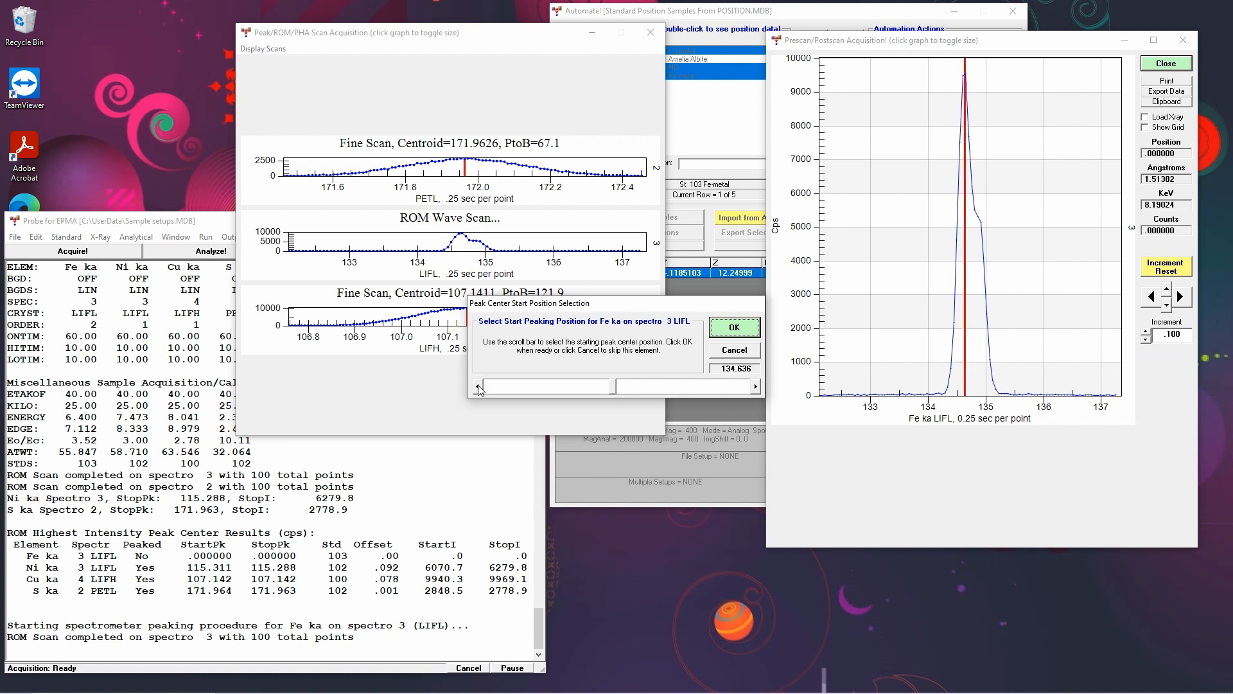
click(734, 329)
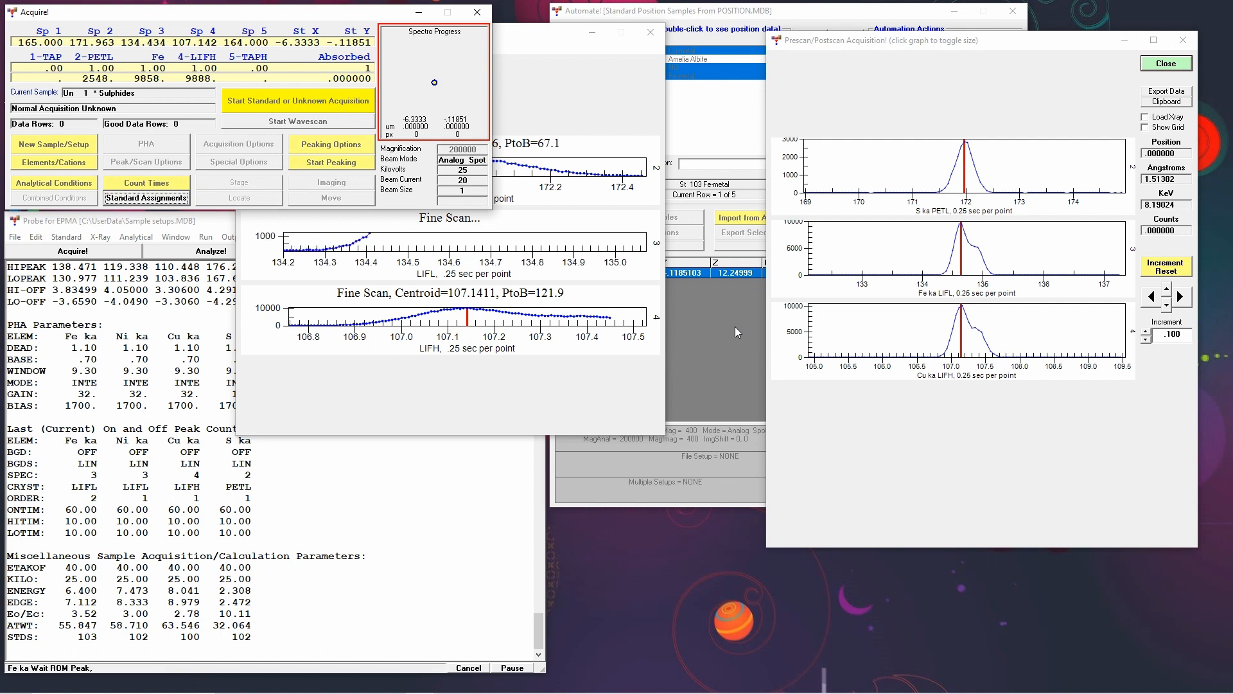
Step: Follow the Fe ka fine scan, acknowledge the end of the automation and close the pre-scan display
click(525, 34)
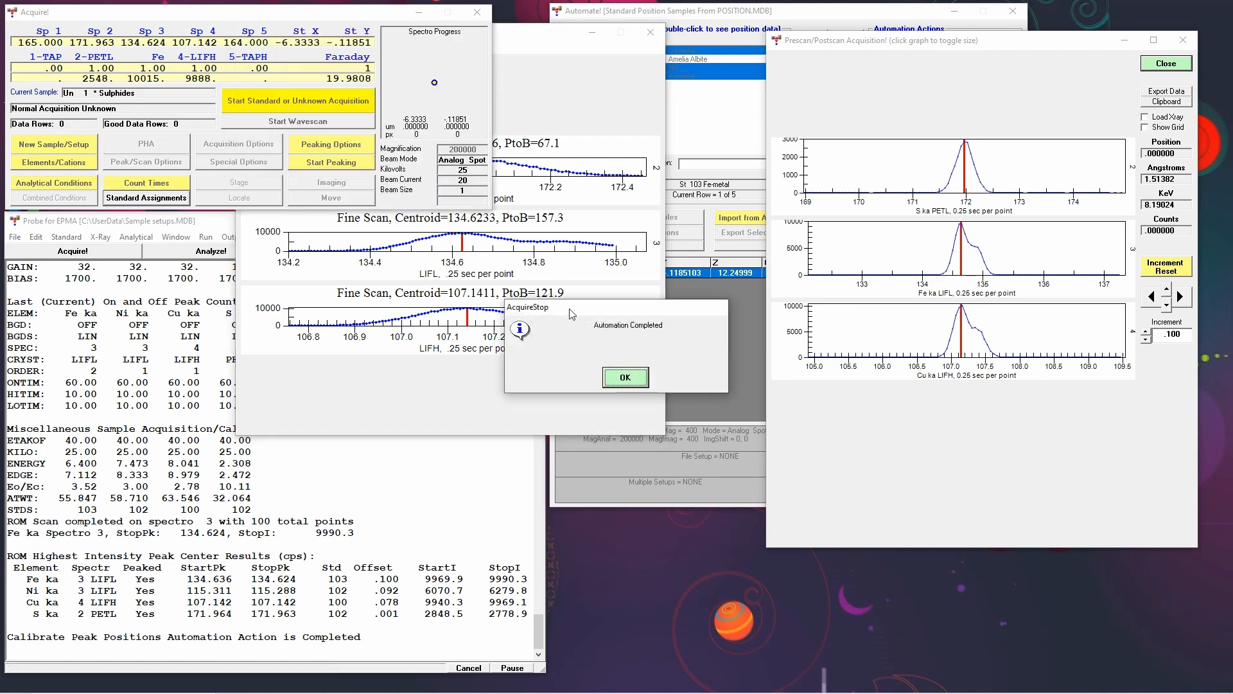
click(629, 380)
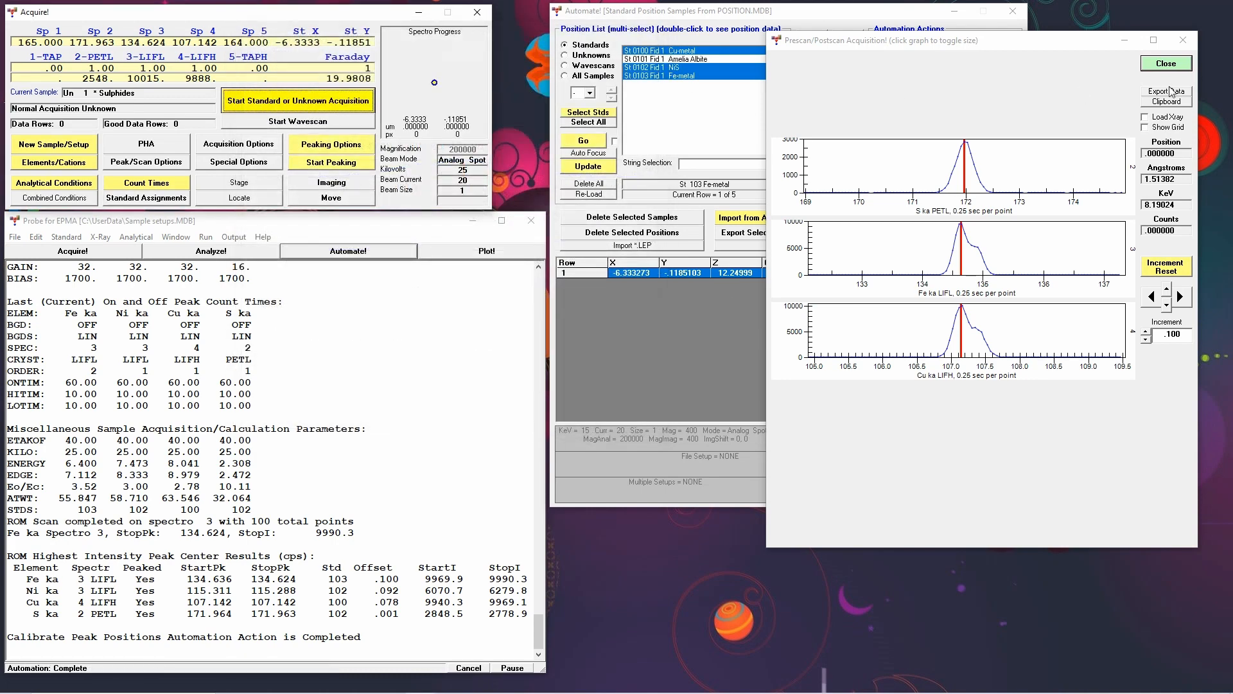
click(1166, 64)
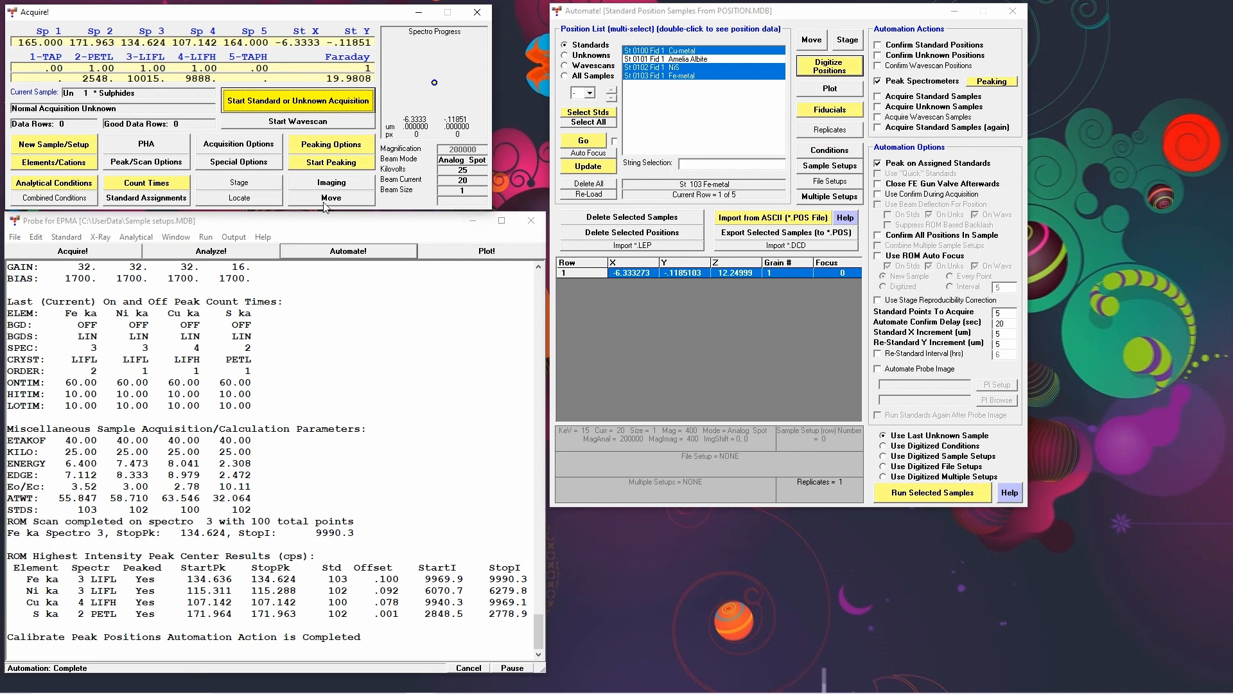
Step: Review the stored spectrometer peaking scans of the Sulphides setup for Cu, Ni, S and Fe ka, including the Cu ka pre-scan
click(205, 237)
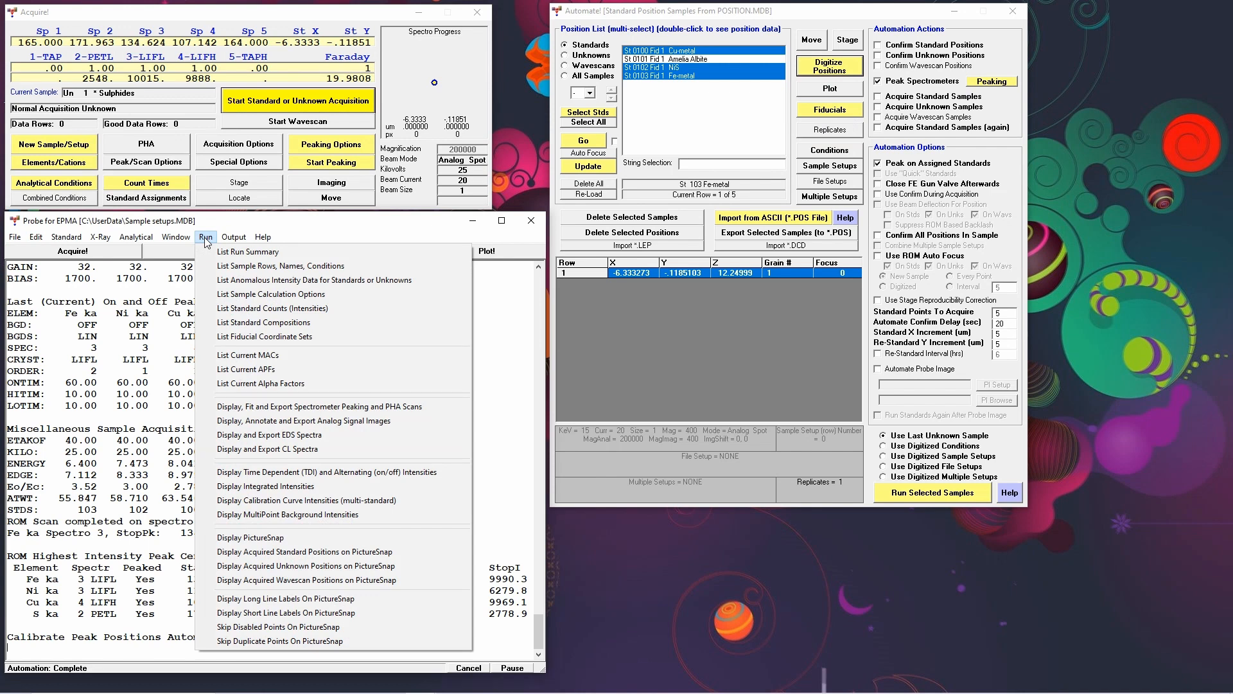
click(281, 408)
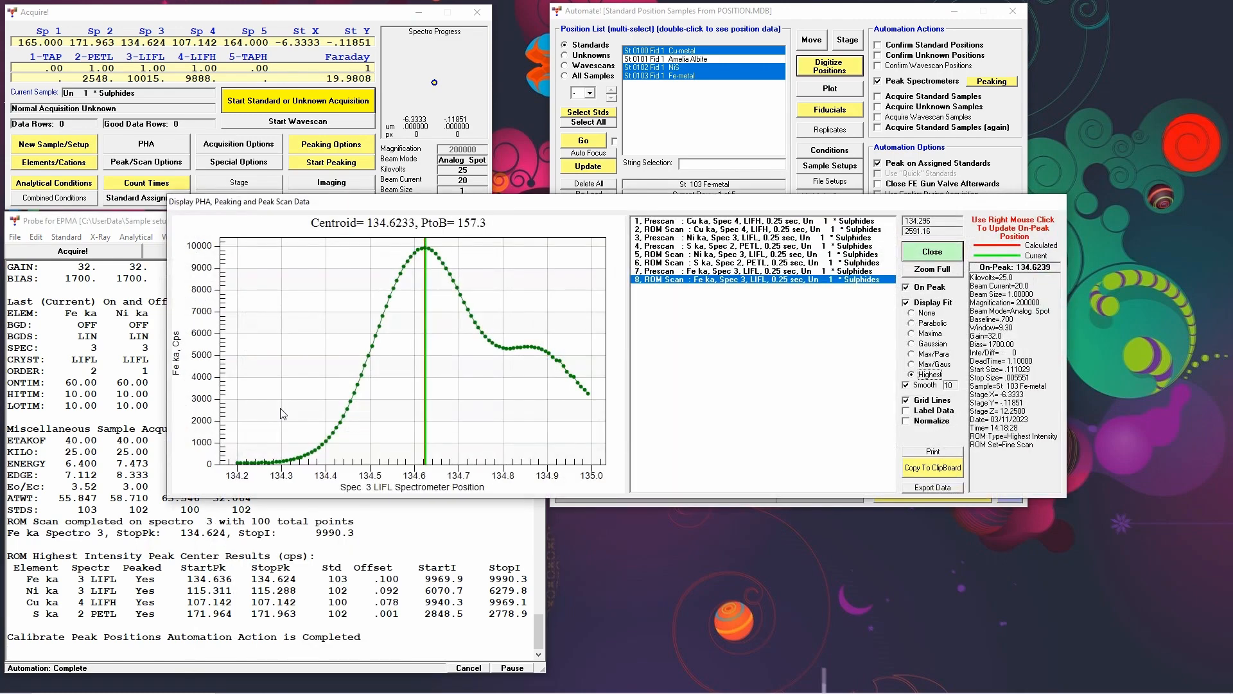
click(664, 222)
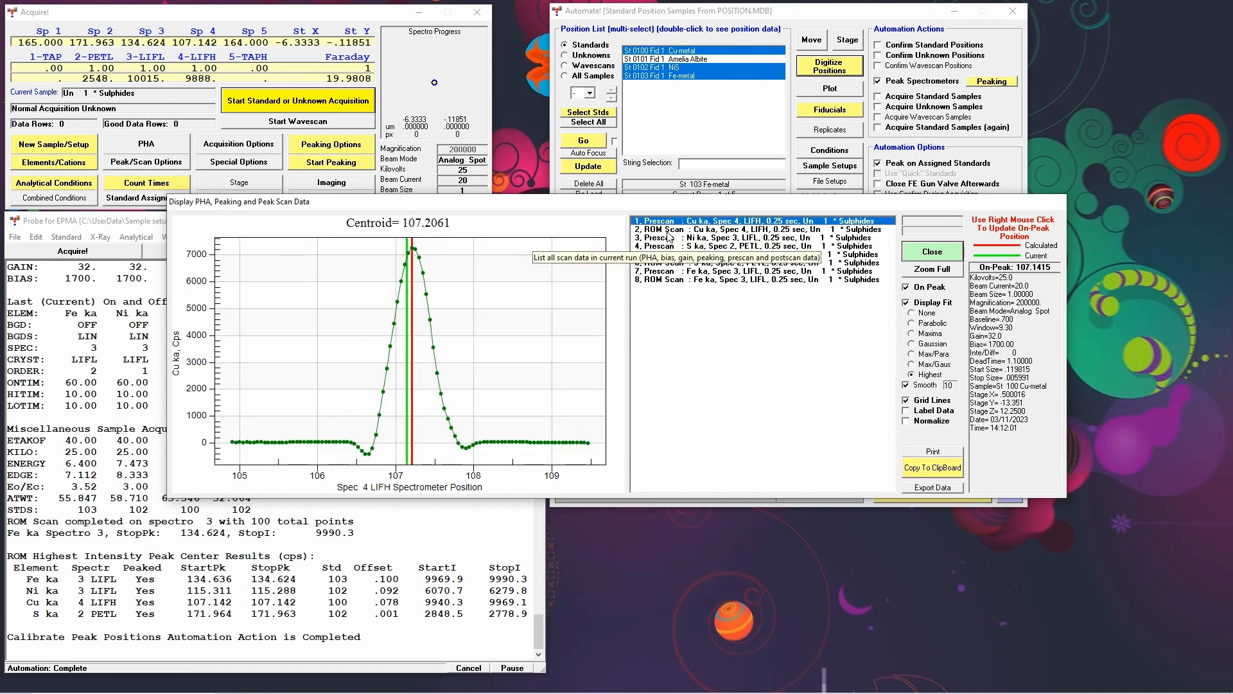
click(668, 231)
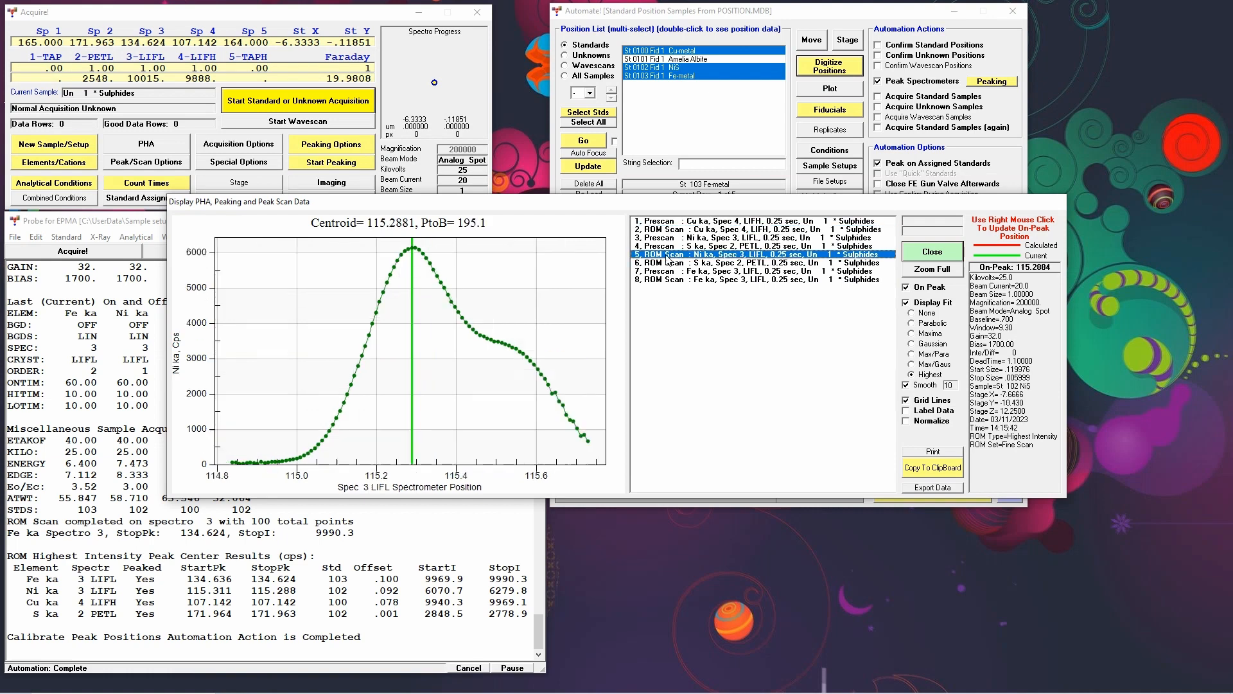
click(668, 256)
click(664, 264)
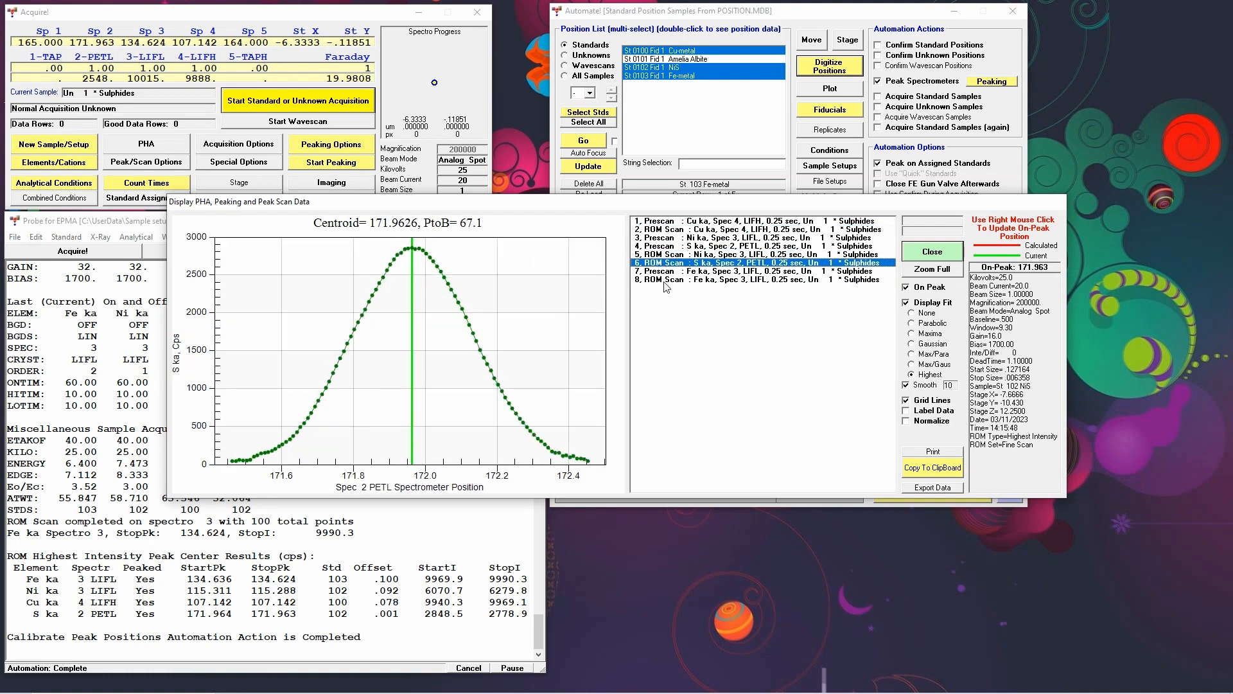
click(666, 281)
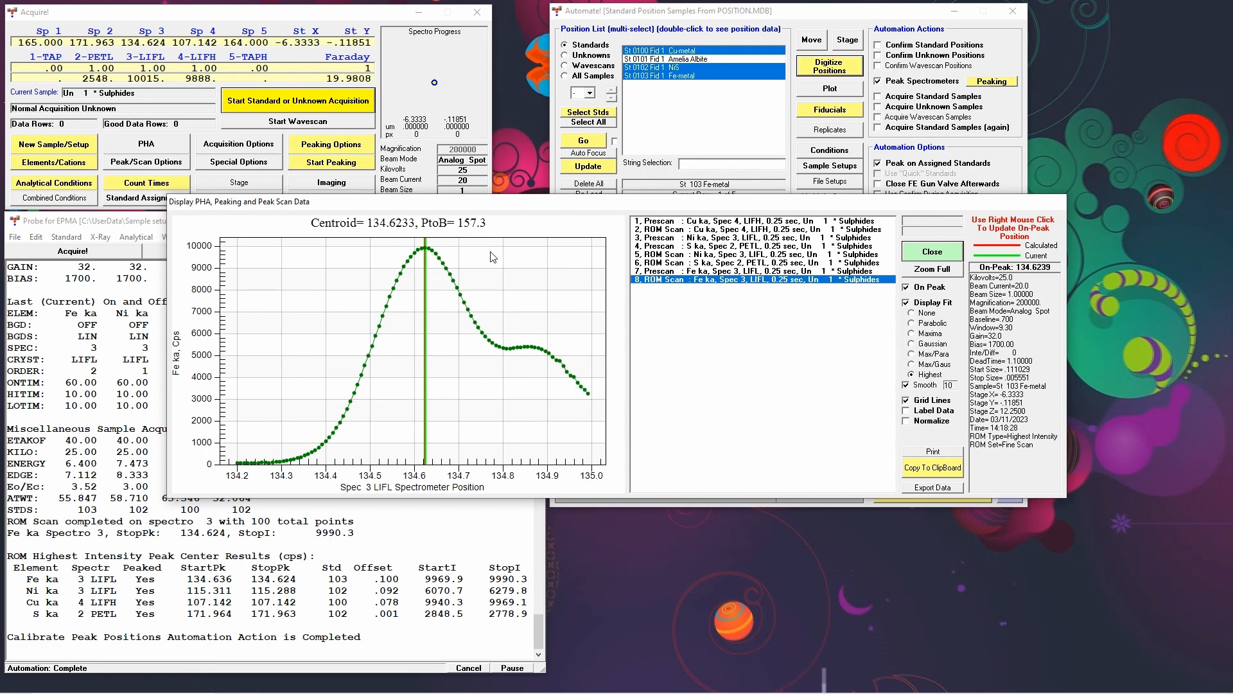
click(933, 252)
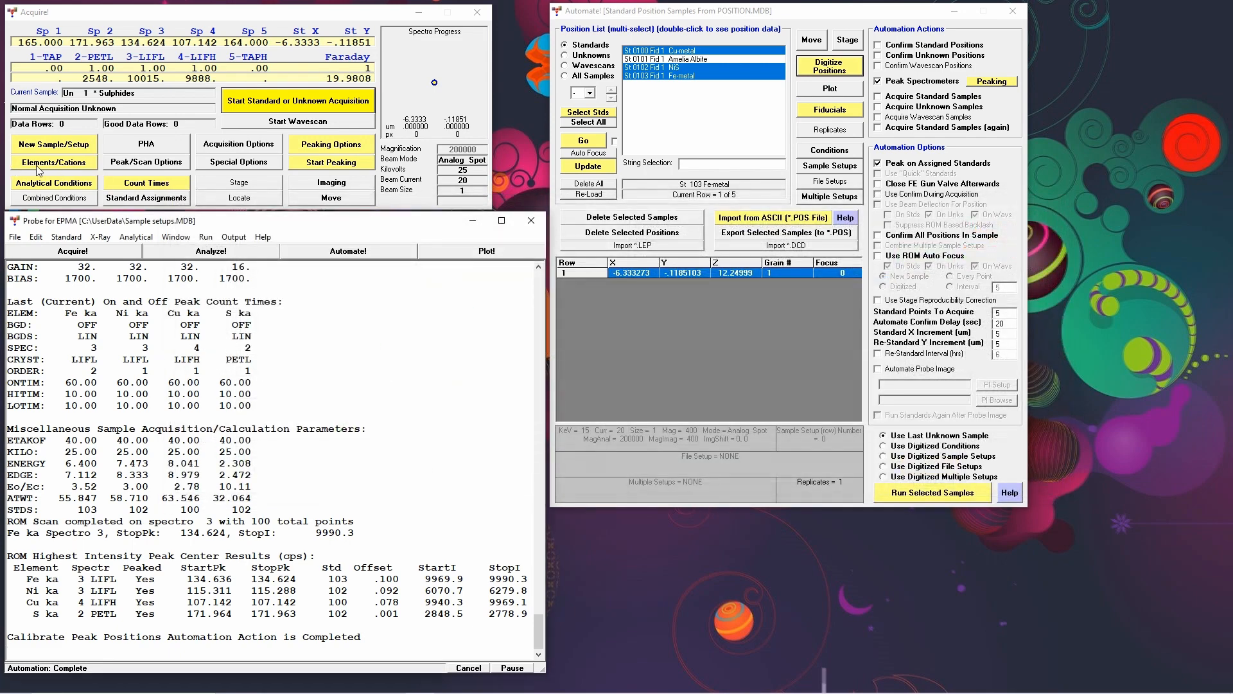
Step: Check the on-peak position in the Fe ka element properties and view the new sample setup options without creating a sample
click(40, 166)
click(245, 315)
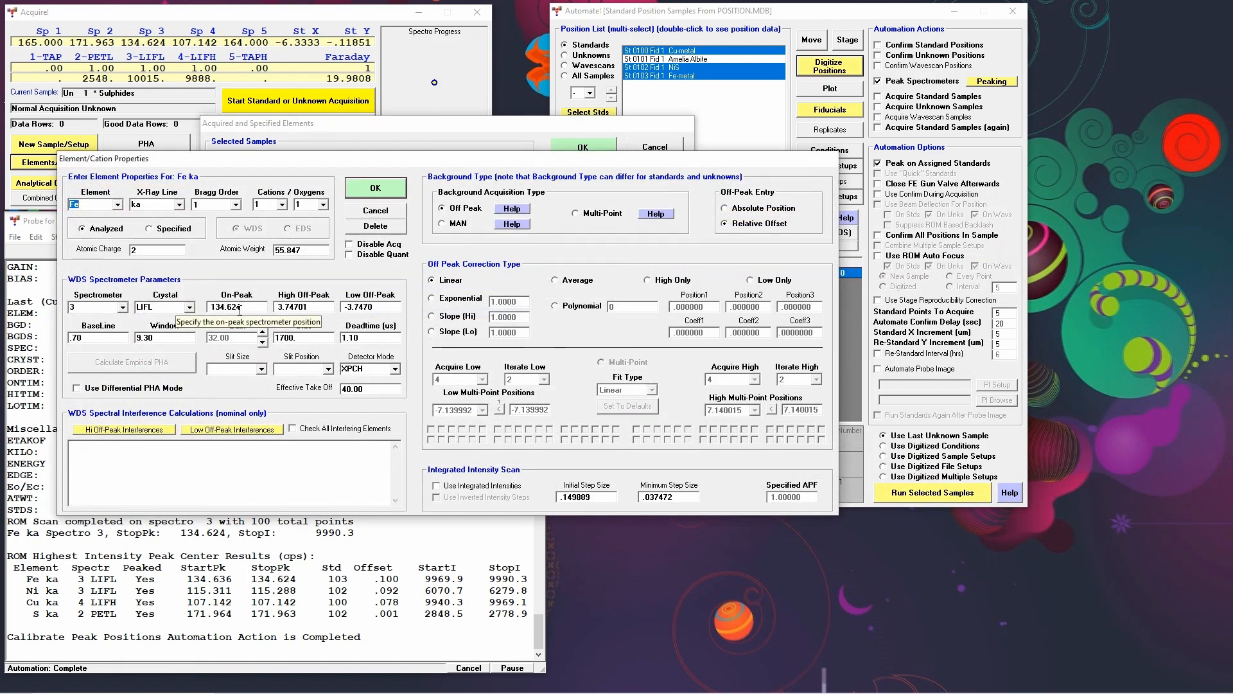
click(377, 195)
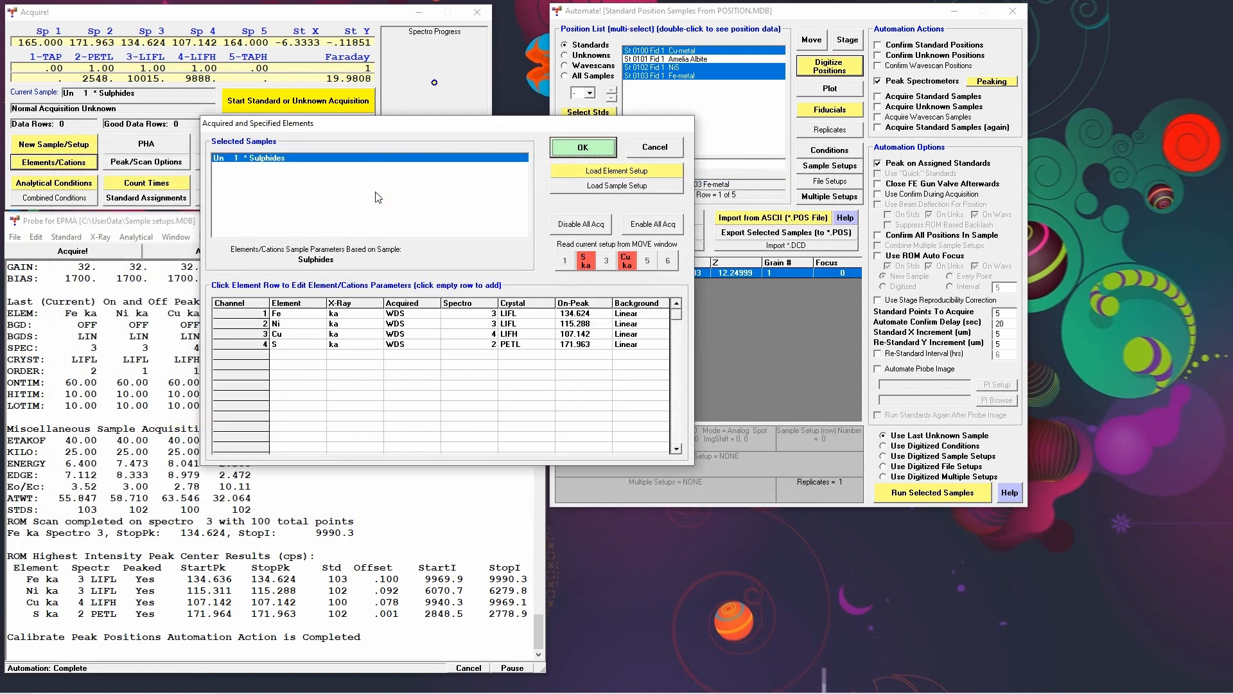
click(583, 149)
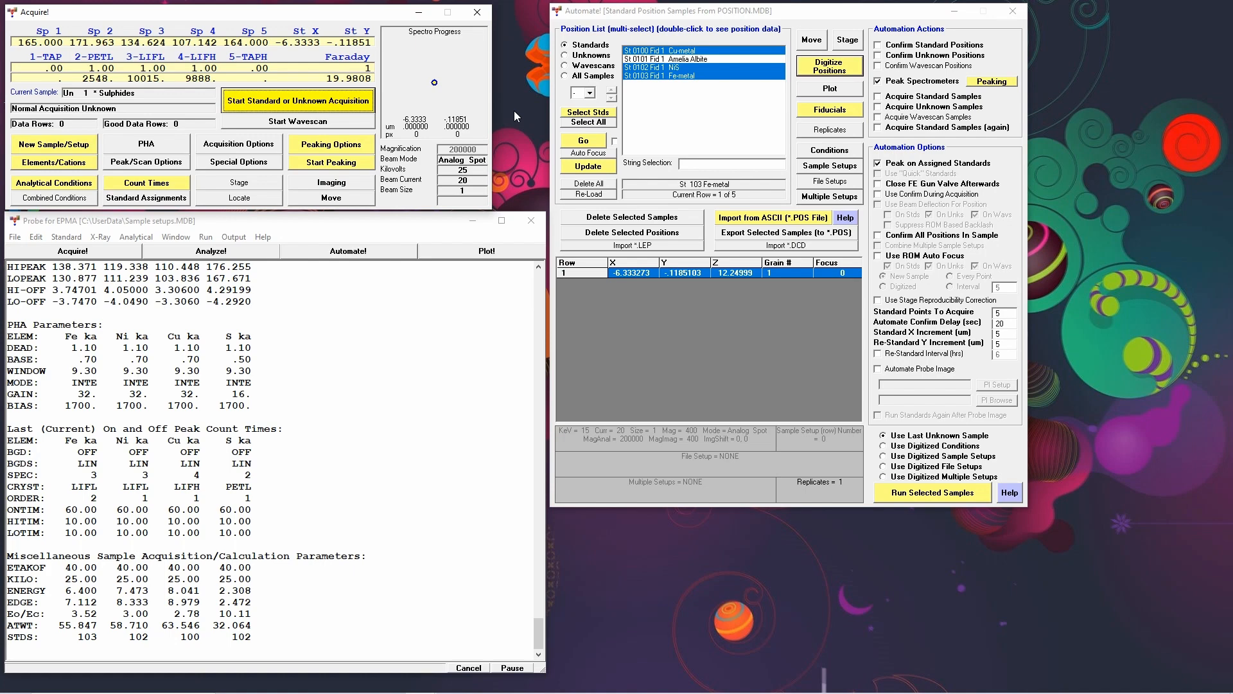
click(87, 152)
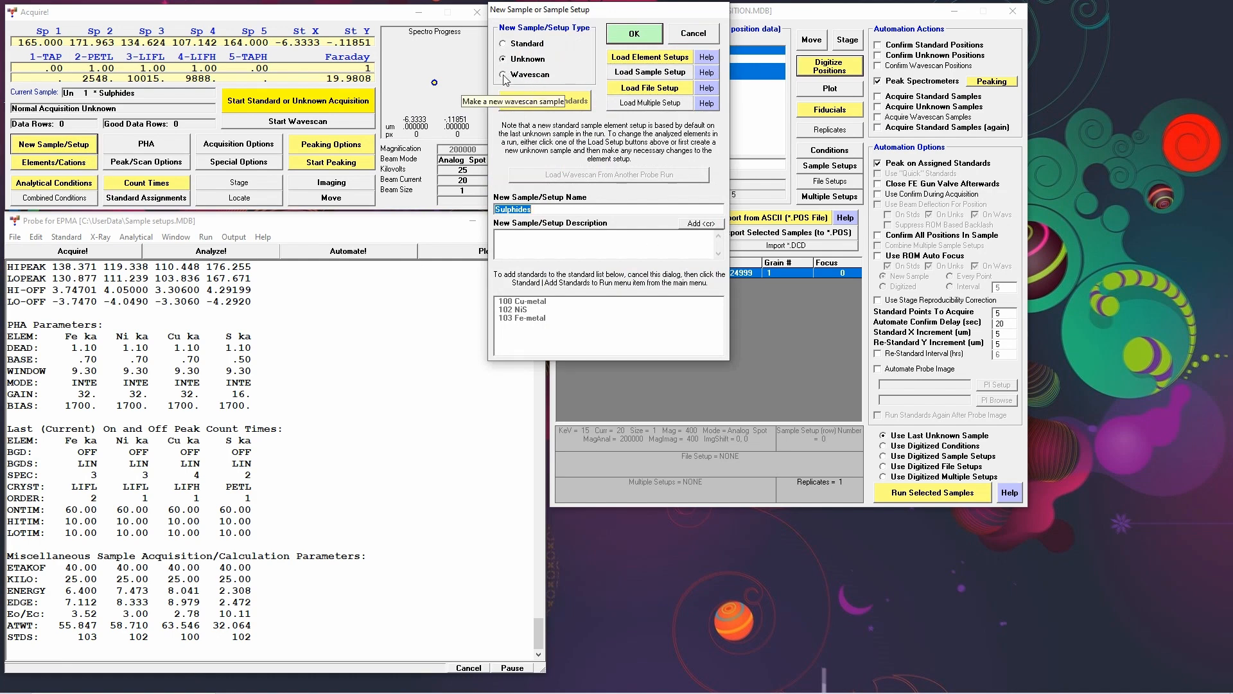
click(693, 33)
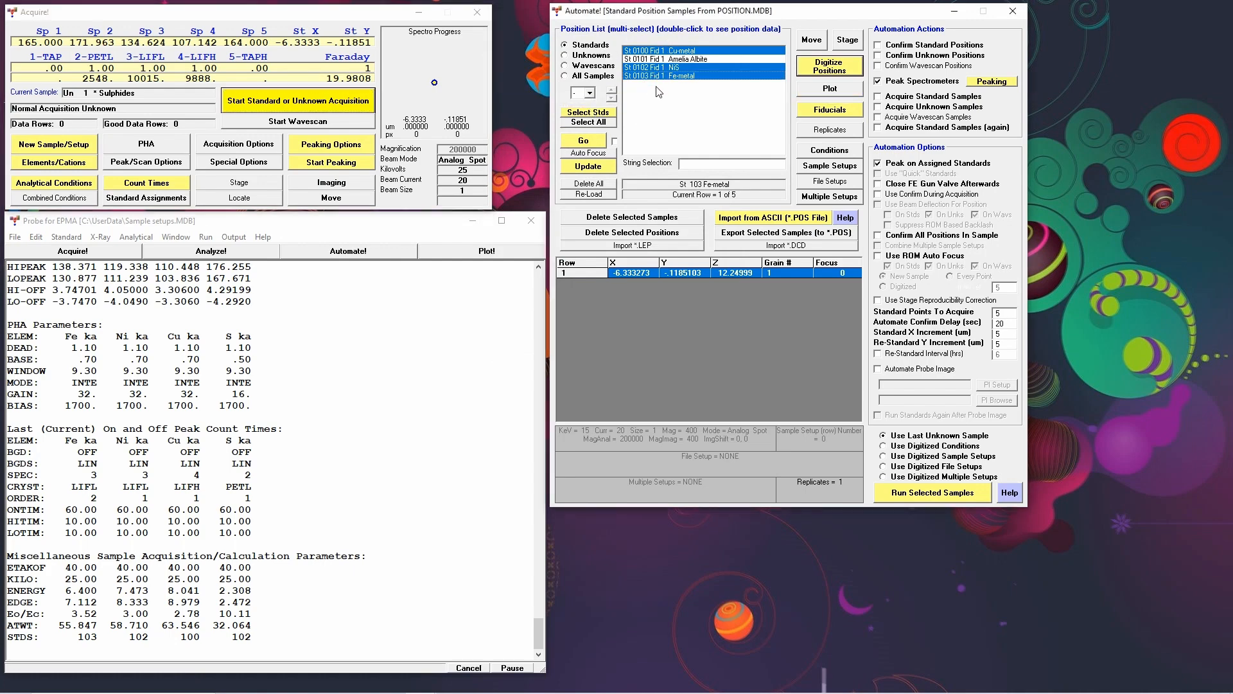
Step: Duplicate the digitized positions of the Cu-metal, NiS and Fe-metal standards as wavescan samples
click(589, 113)
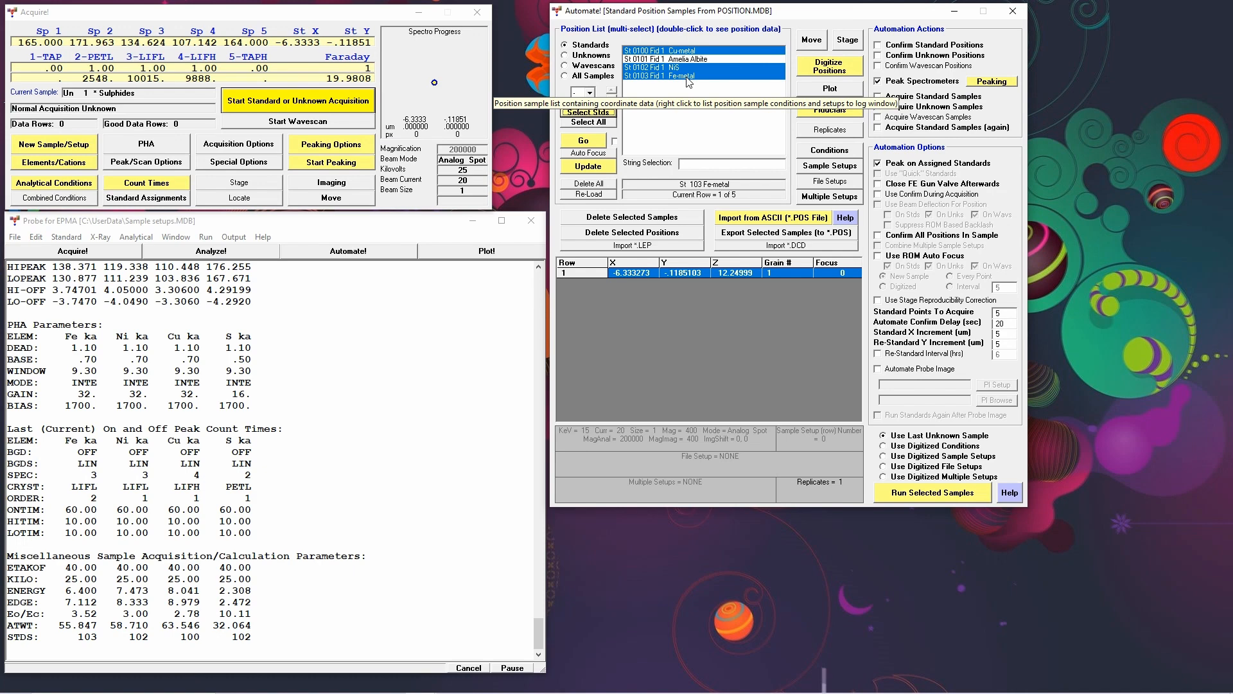
click(829, 66)
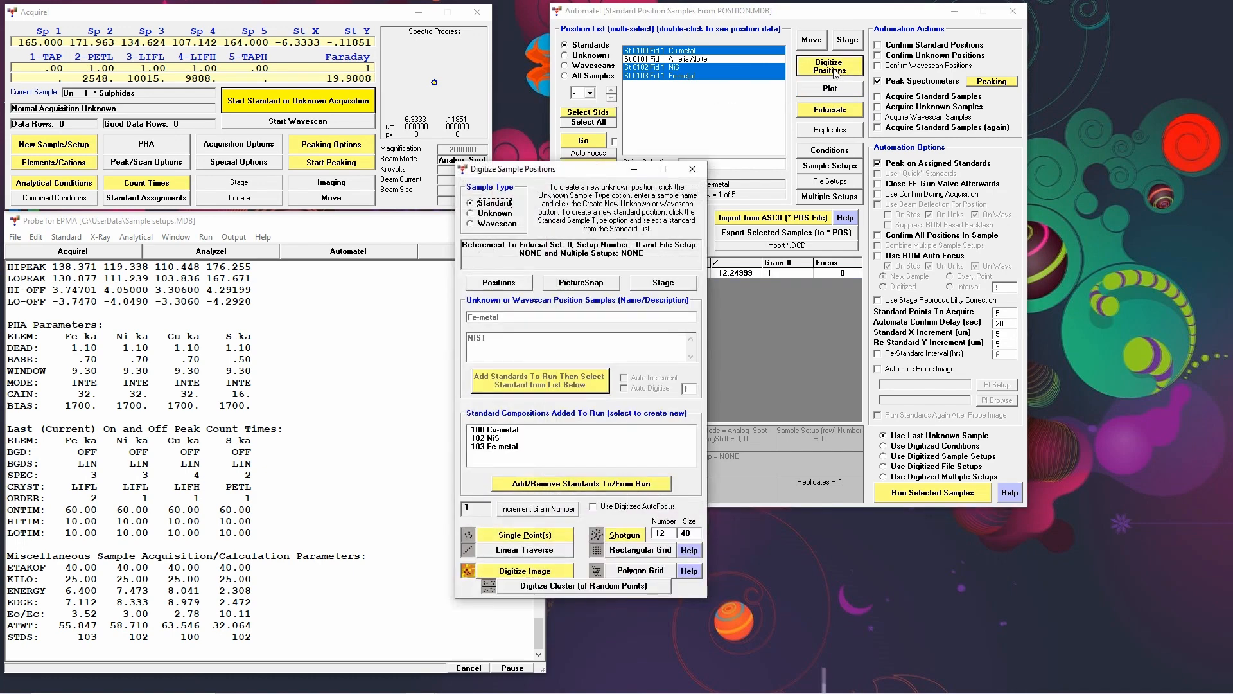
click(507, 284)
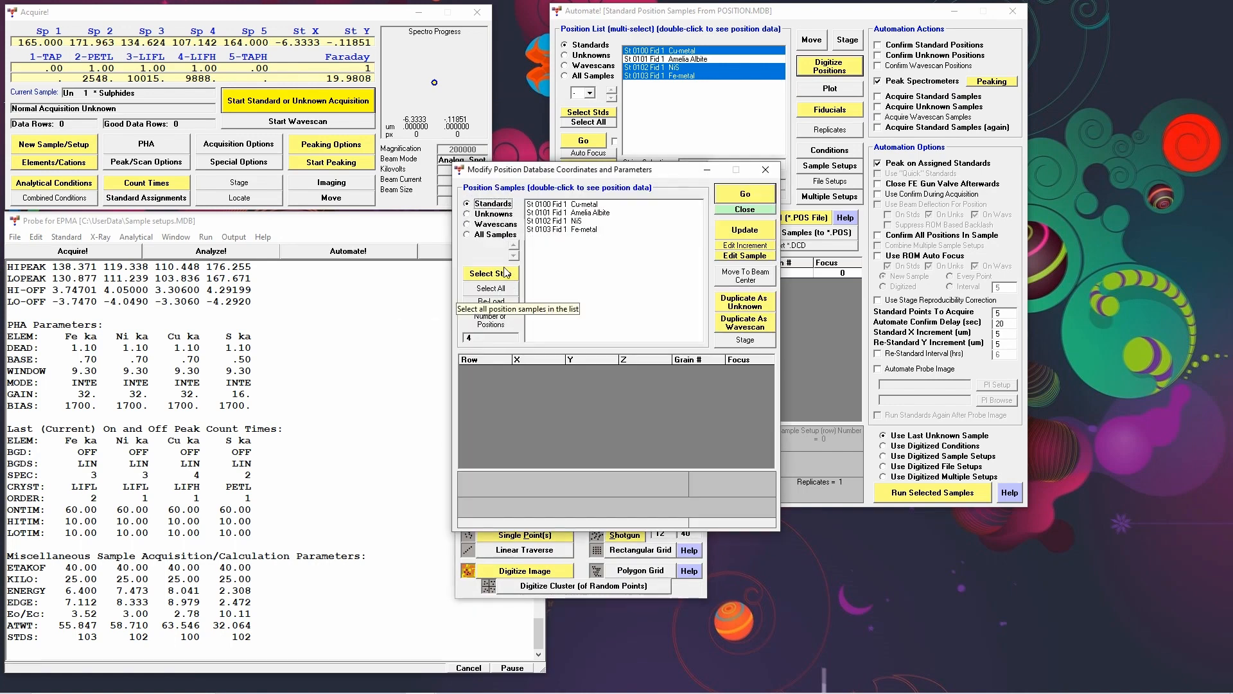
click(487, 274)
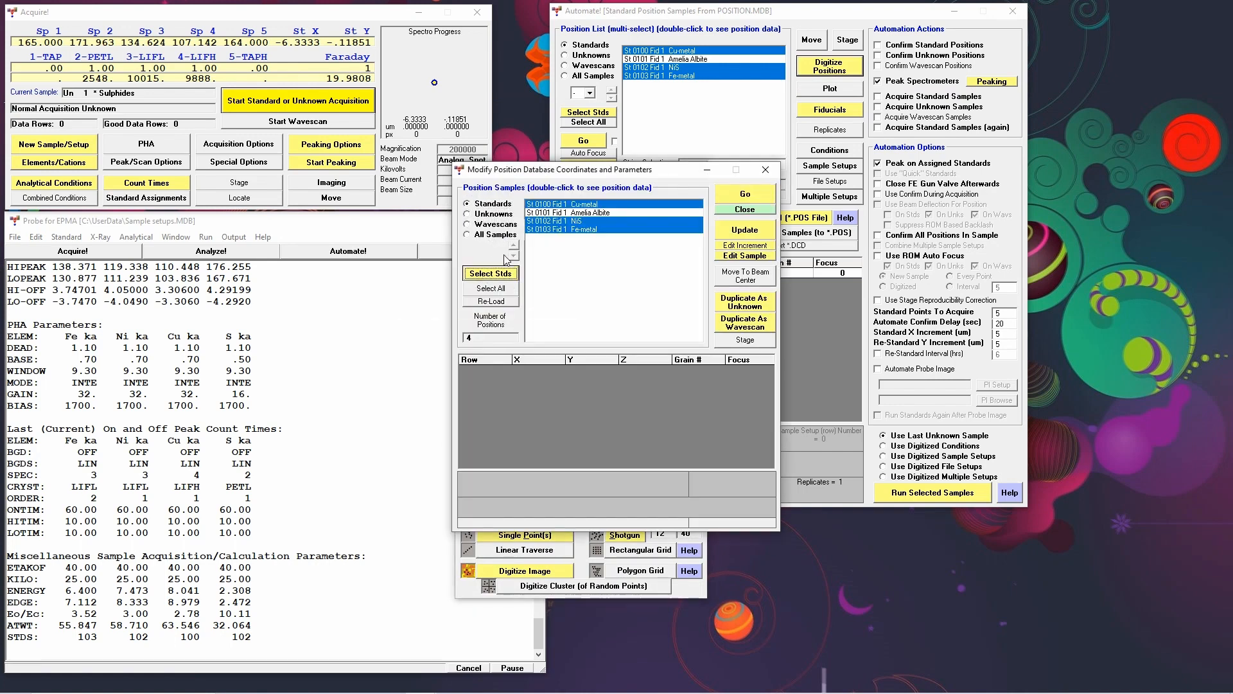
click(746, 323)
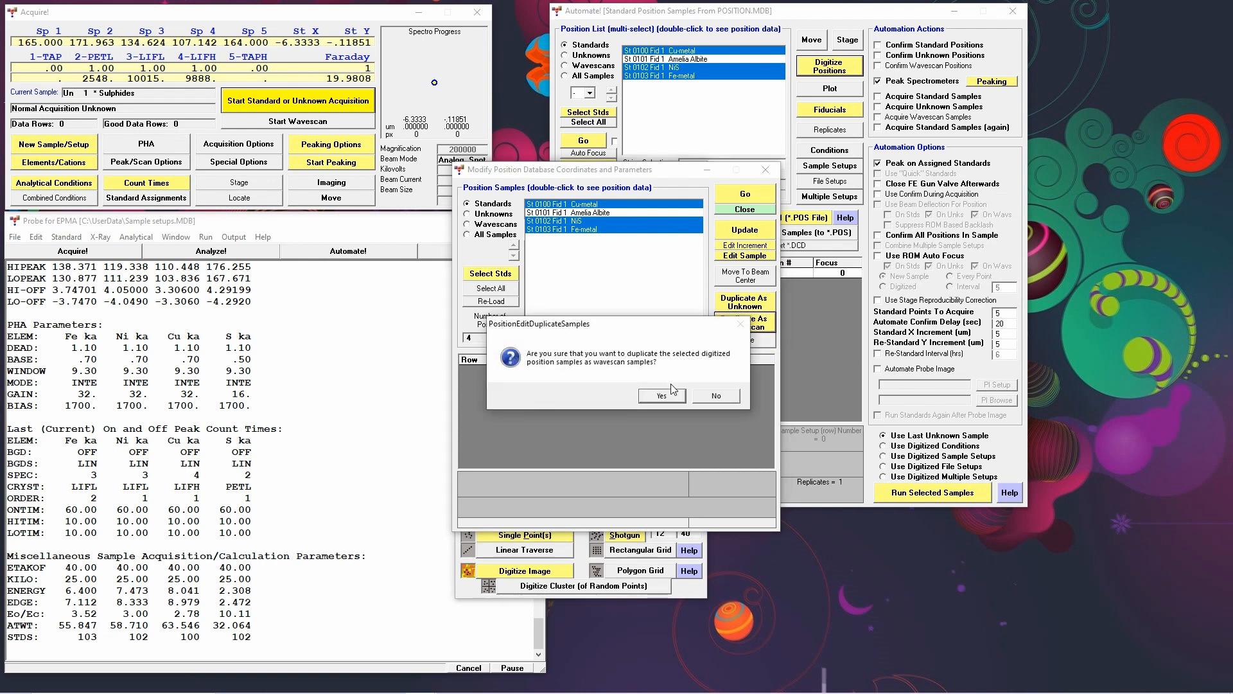
click(668, 396)
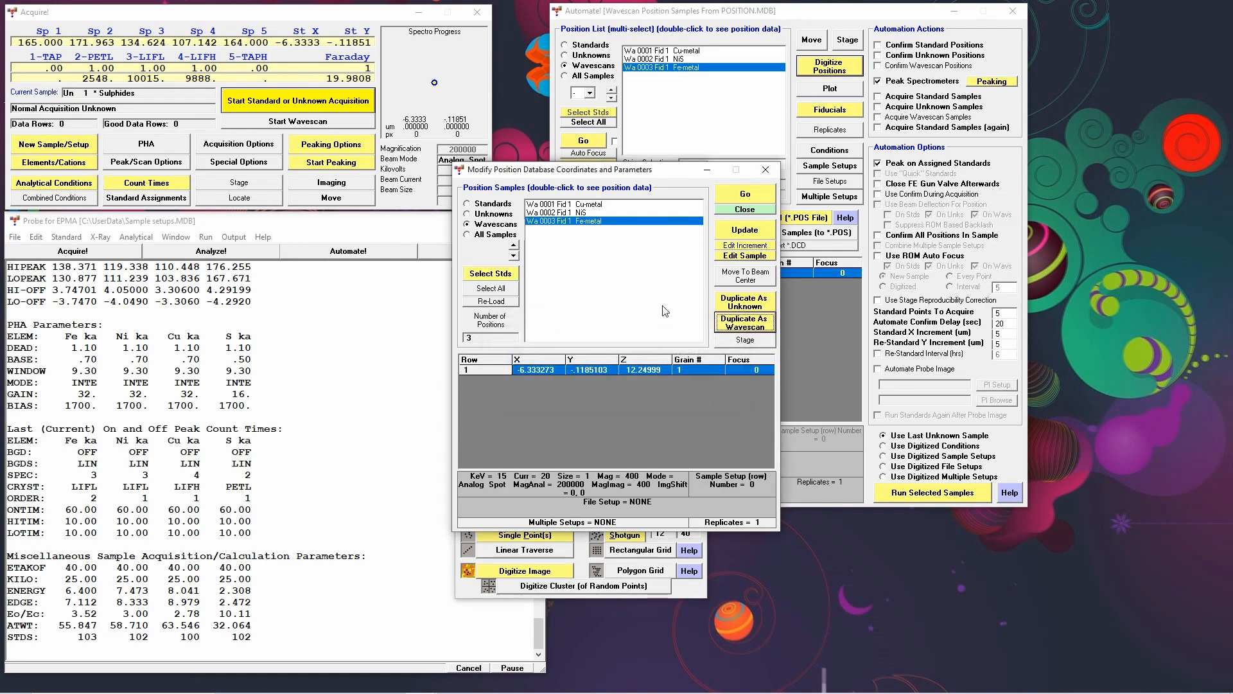
click(745, 209)
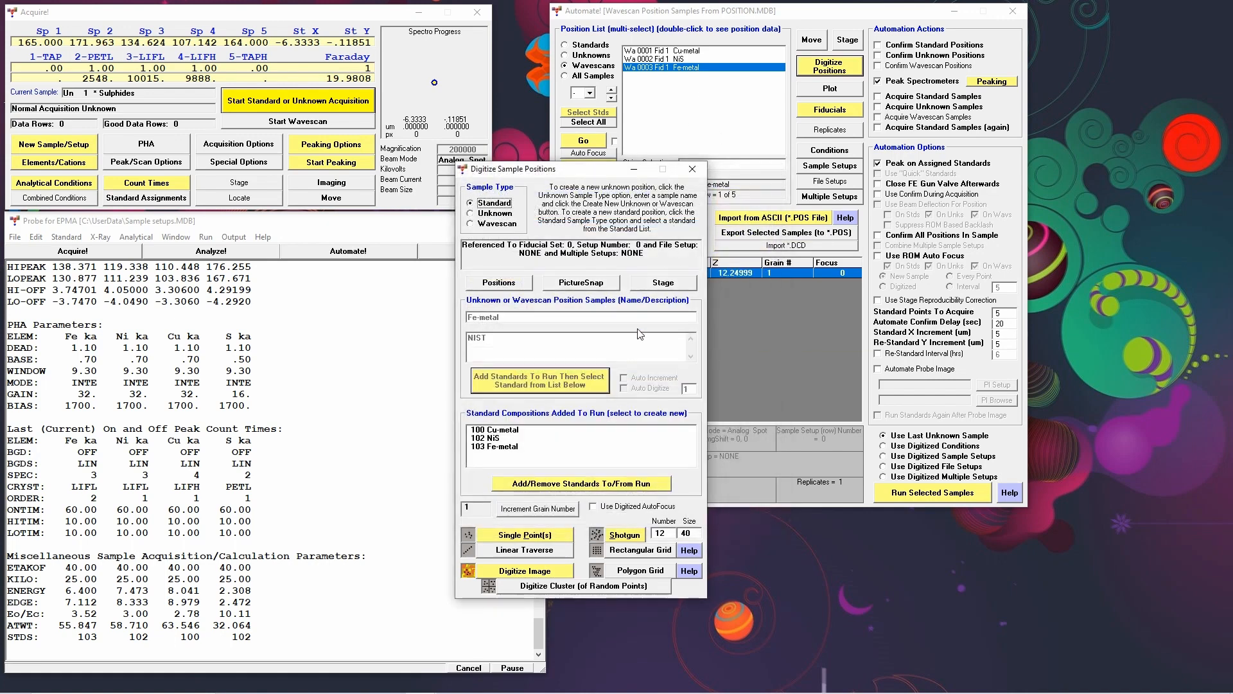
Step: Close the position digitizing window and set the wave scan count time to 1.00 s for Fe, Ni, Cu and S ka
click(692, 169)
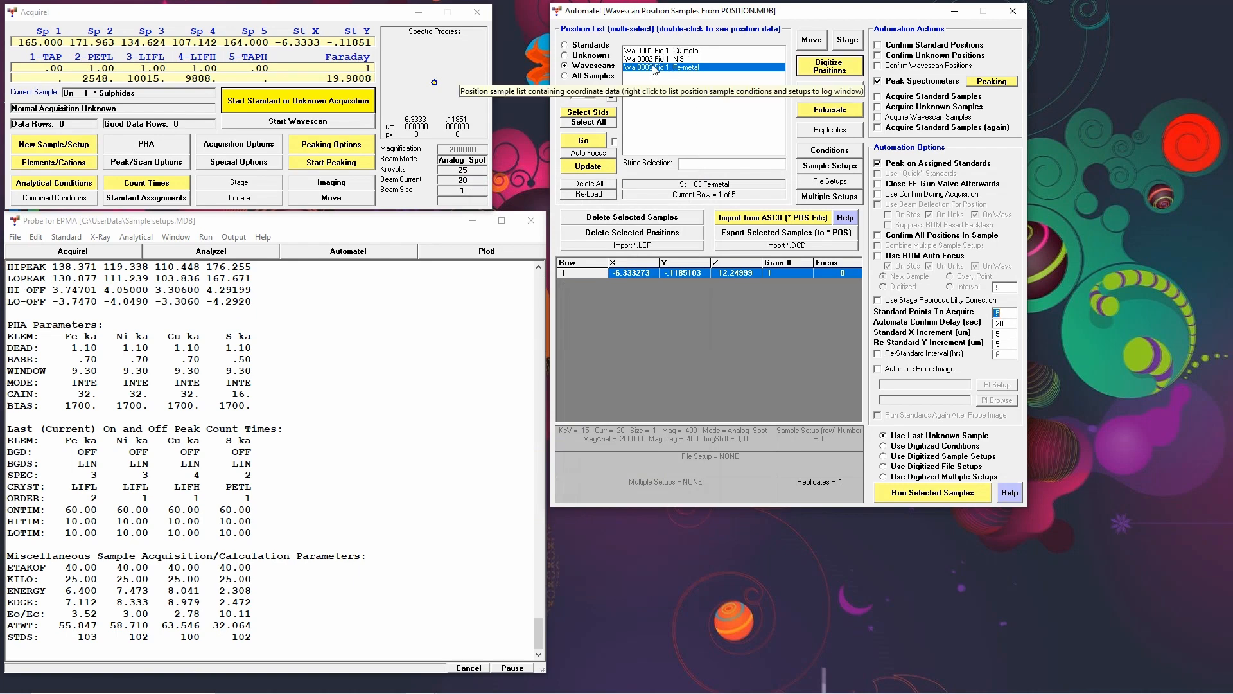
click(146, 183)
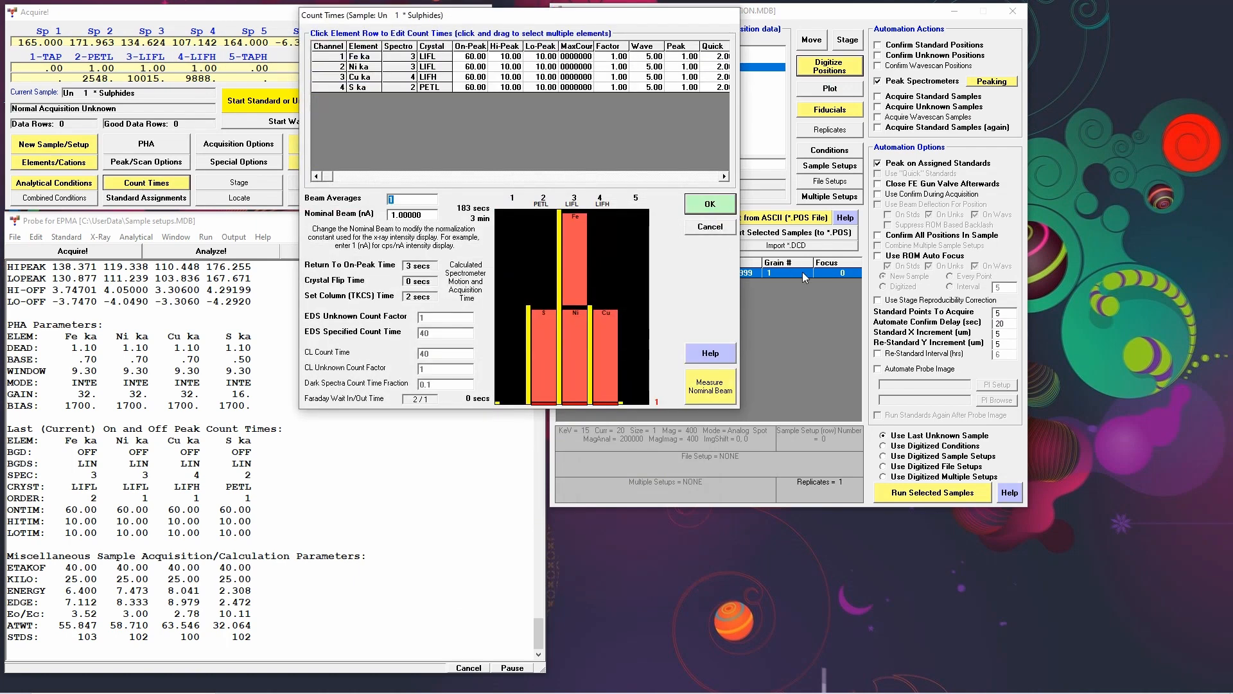
click(651, 52)
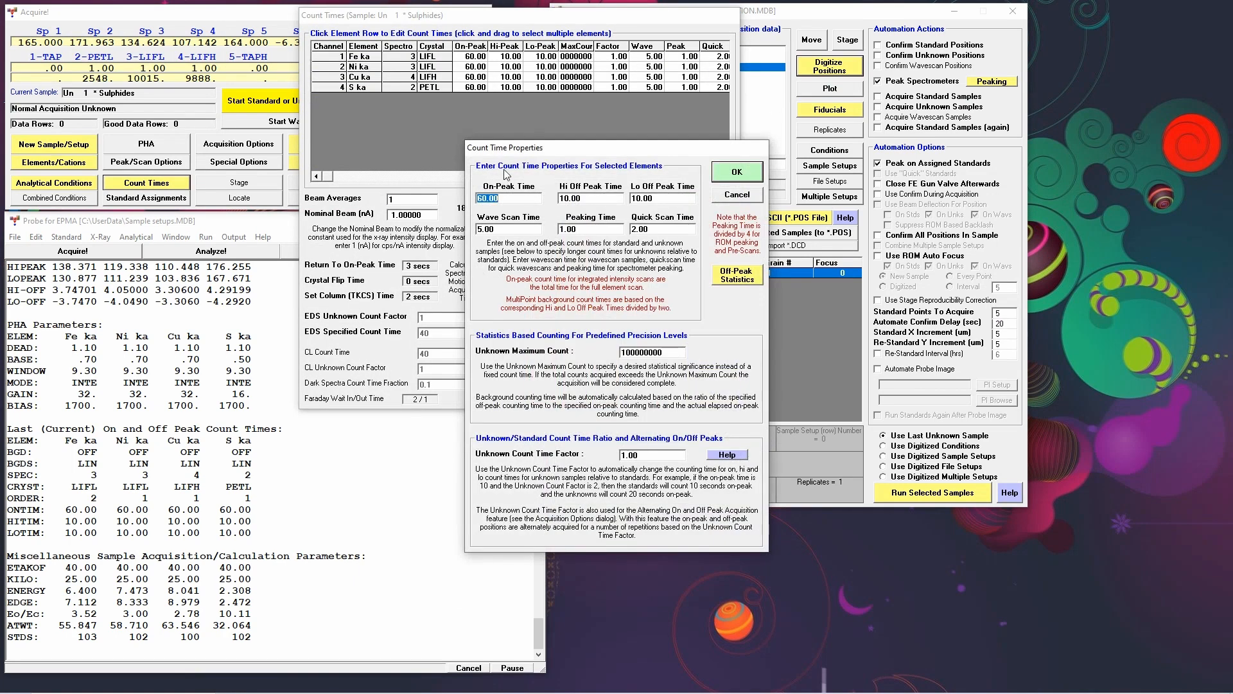
click(503, 230)
text(1.00)
click(738, 172)
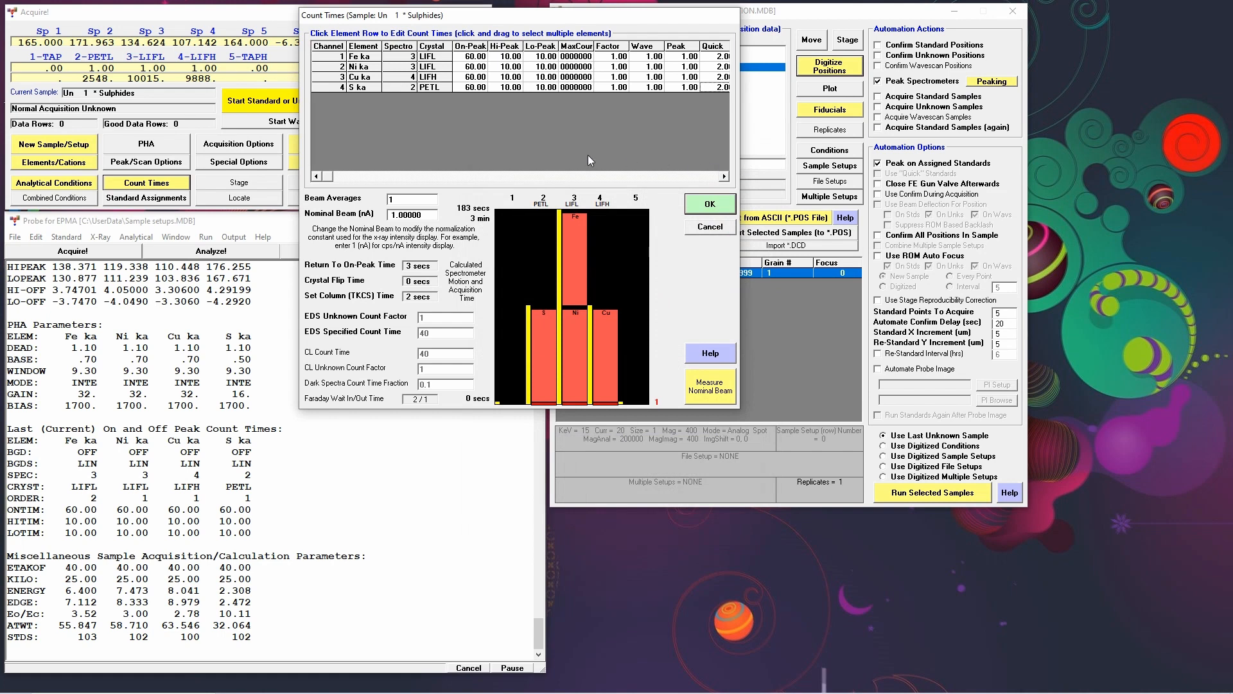
click(720, 206)
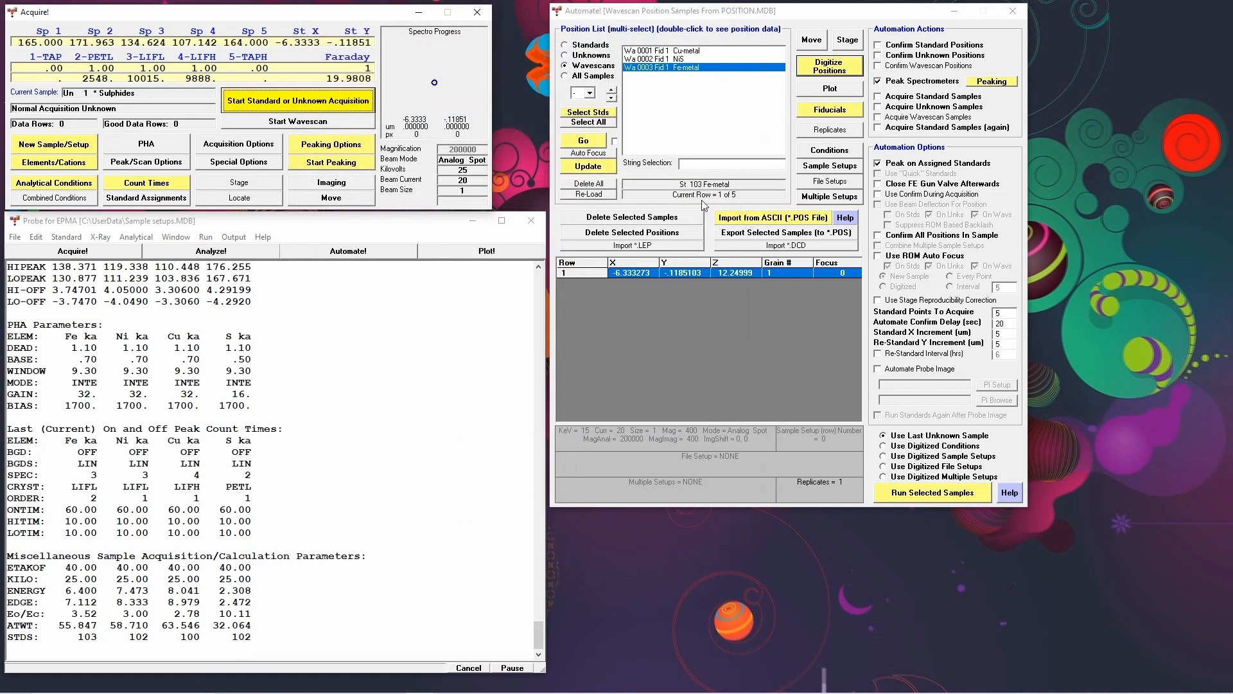
Step: Check the Fe ka peak and scan properties, including the wavescan limits and points, without changing them
click(163, 164)
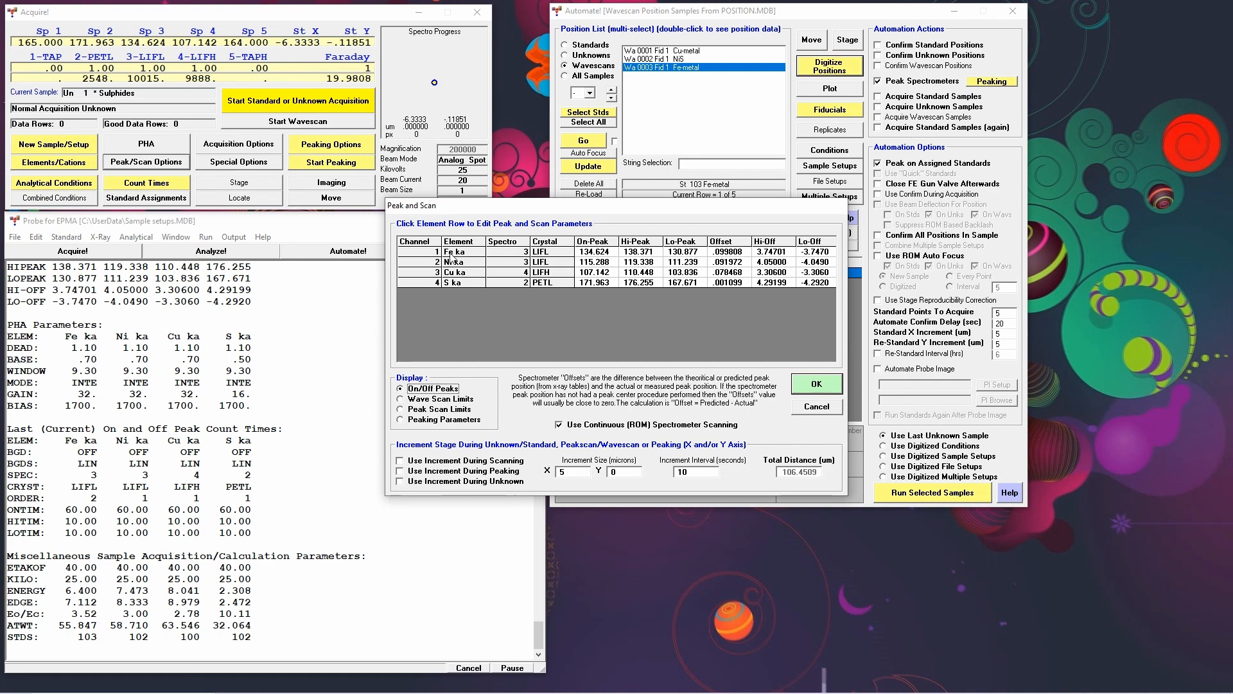
click(425, 256)
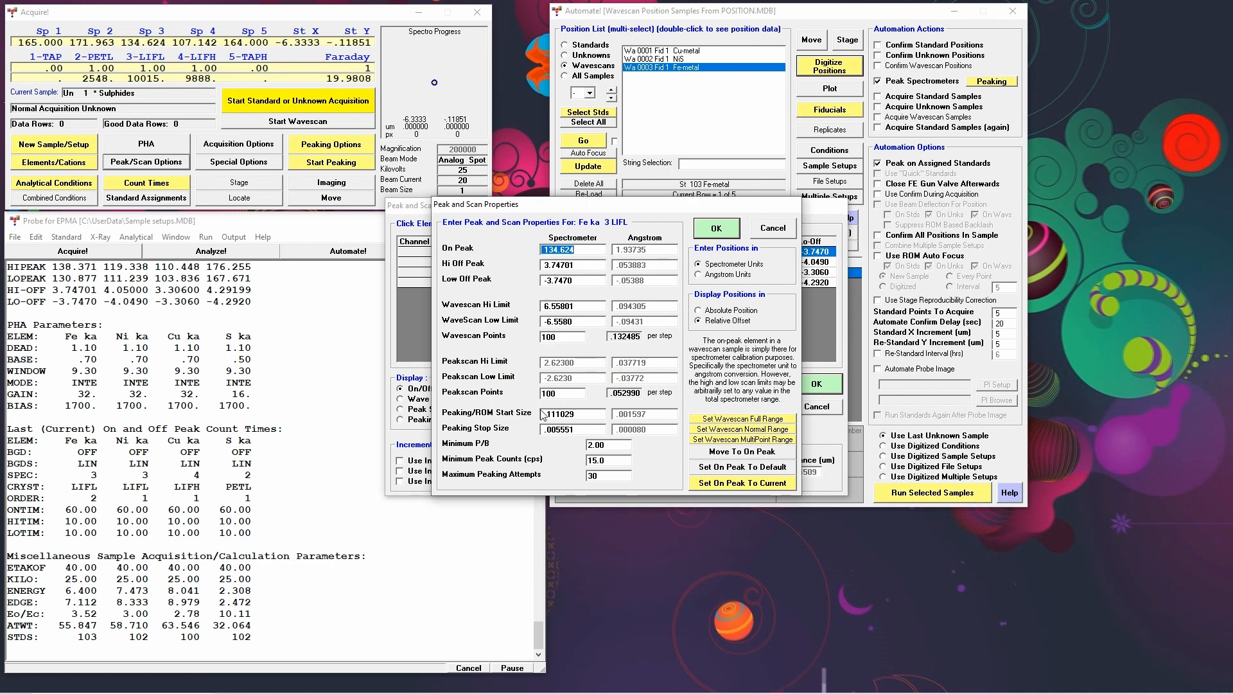
click(767, 232)
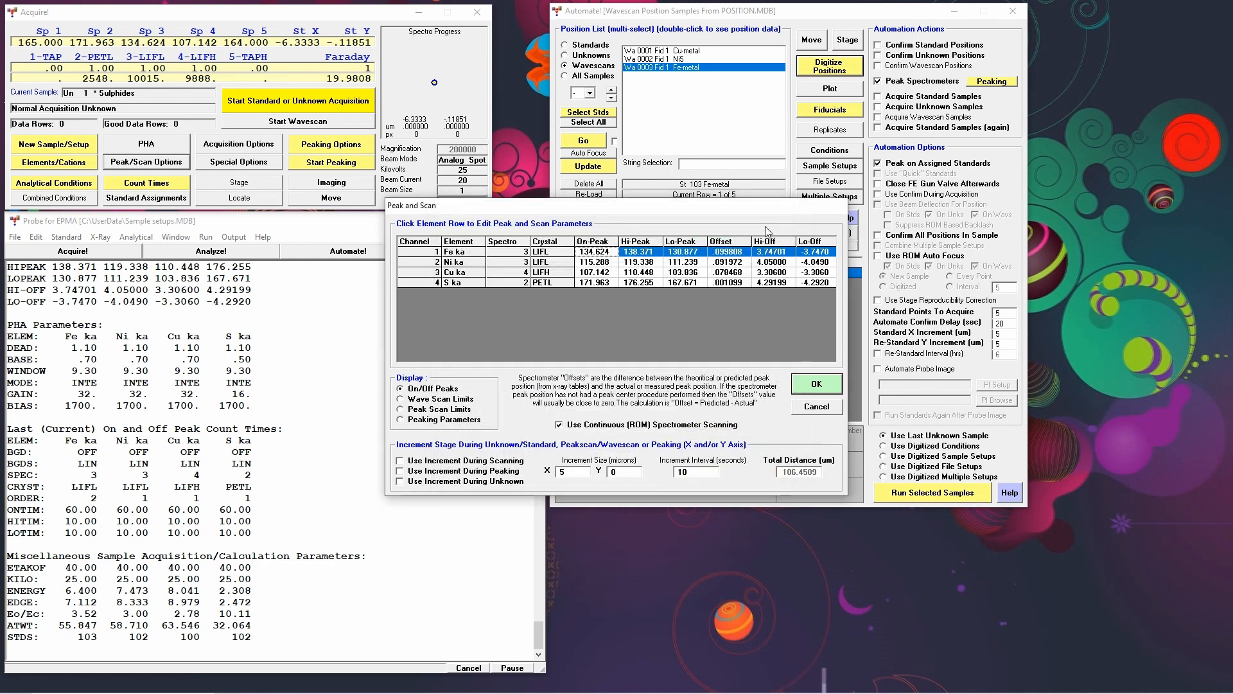
click(822, 384)
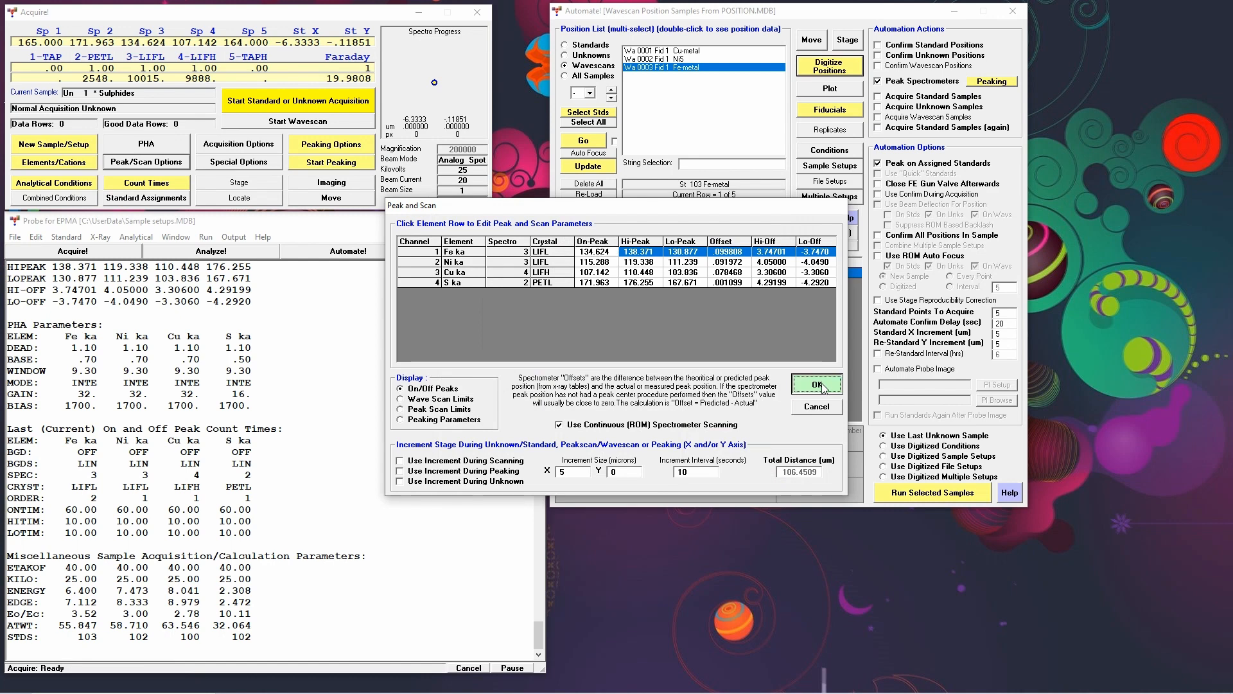
Step: Run automated wavescan acquisition on the Cu-metal, NiS and Fe-metal positions with spectrometer peaking disabled, and close the acquisition display on completion
shift+click(646, 53)
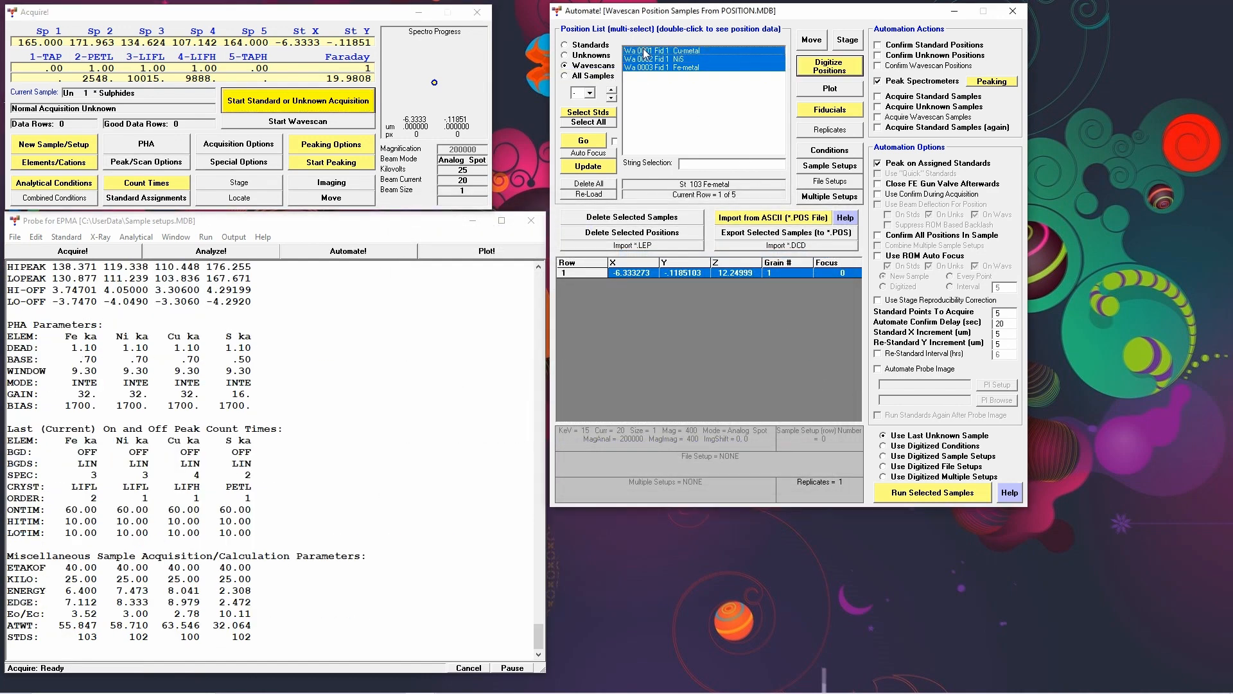
click(878, 82)
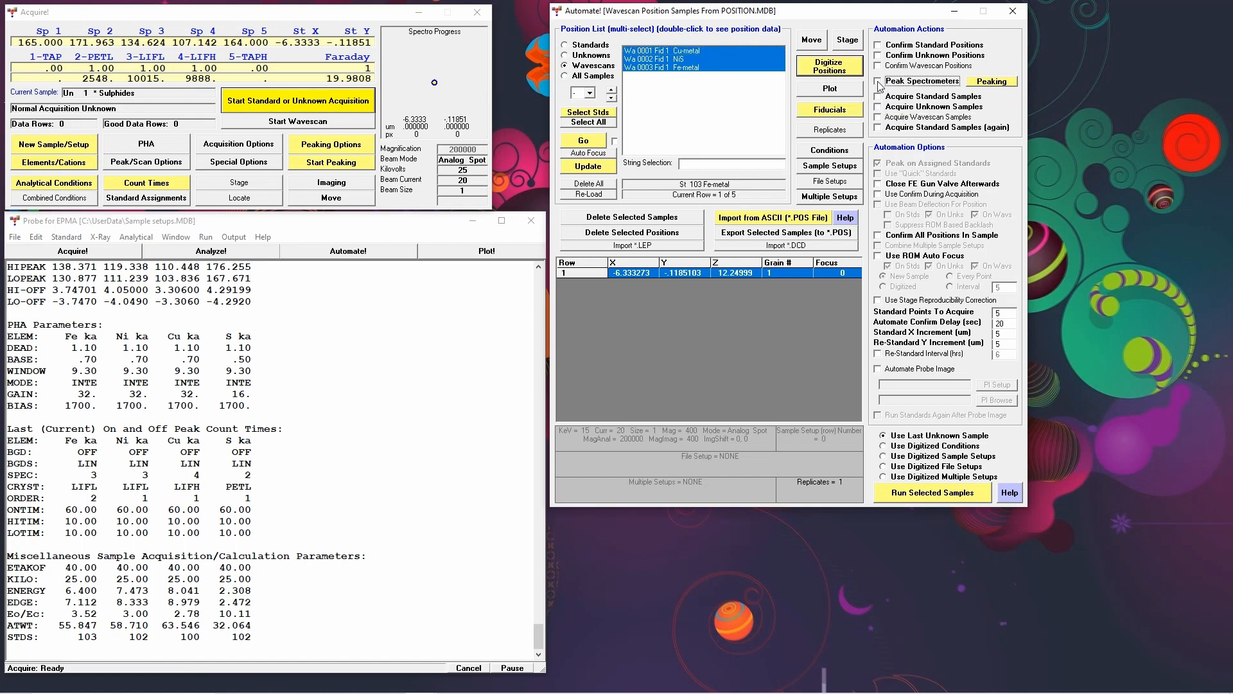
click(878, 118)
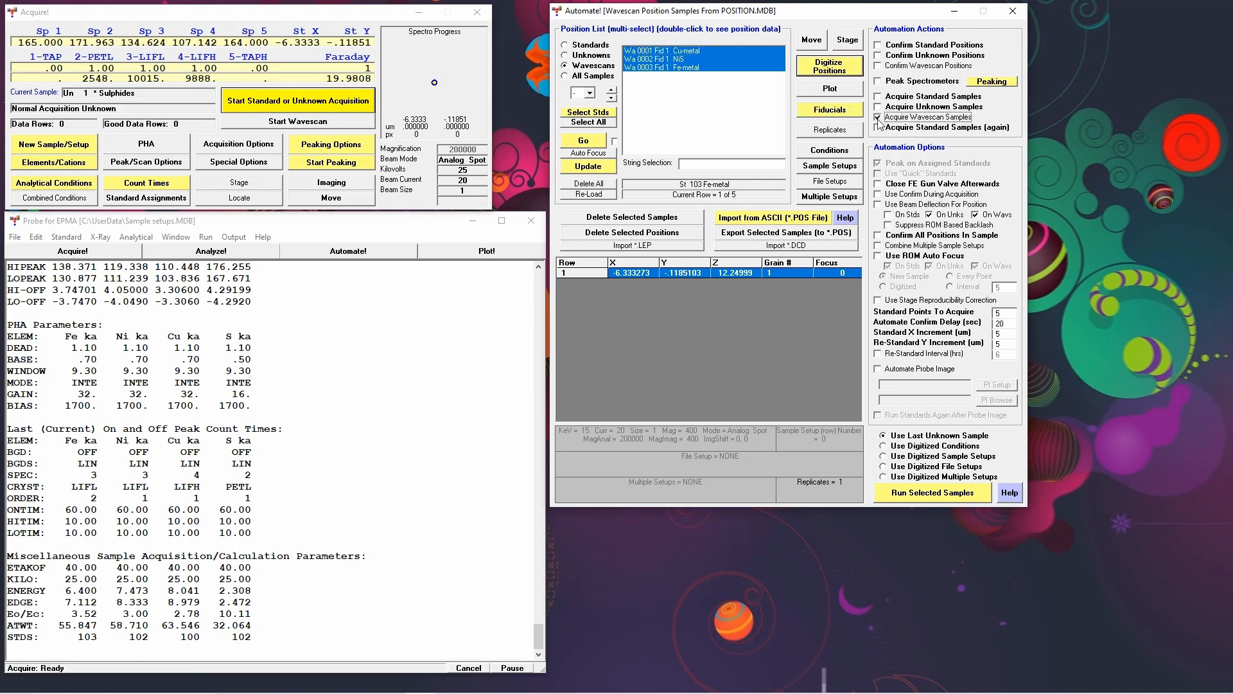
click(922, 494)
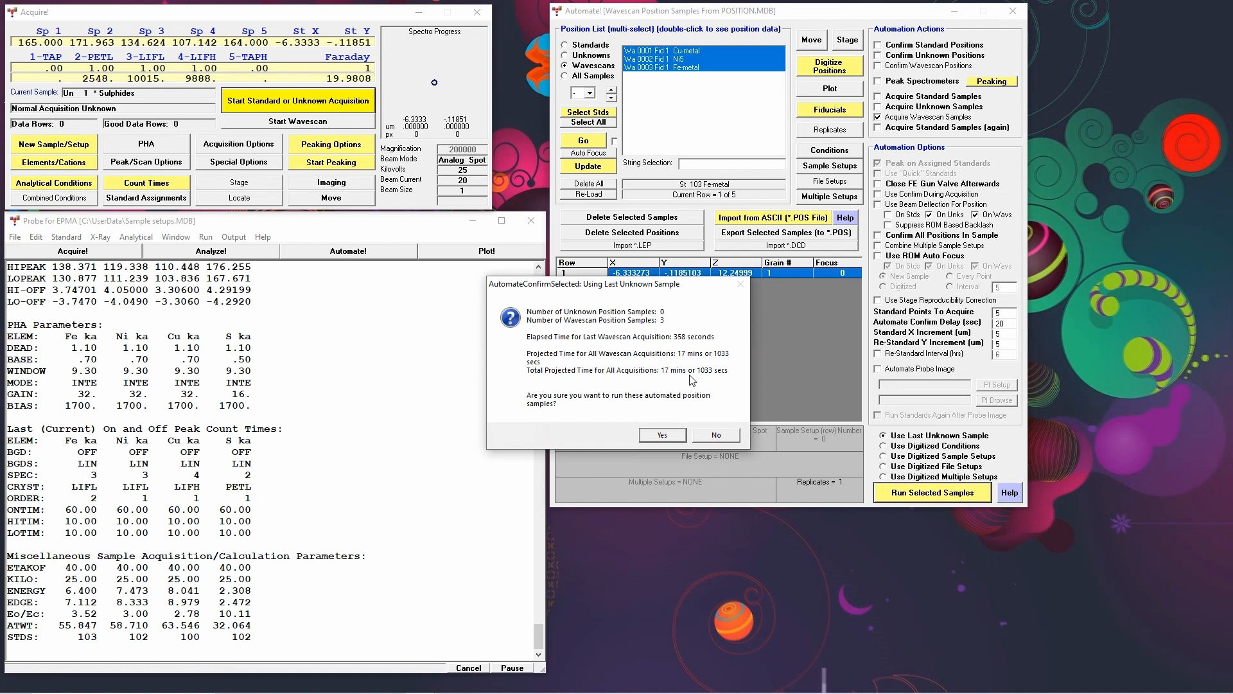
click(661, 435)
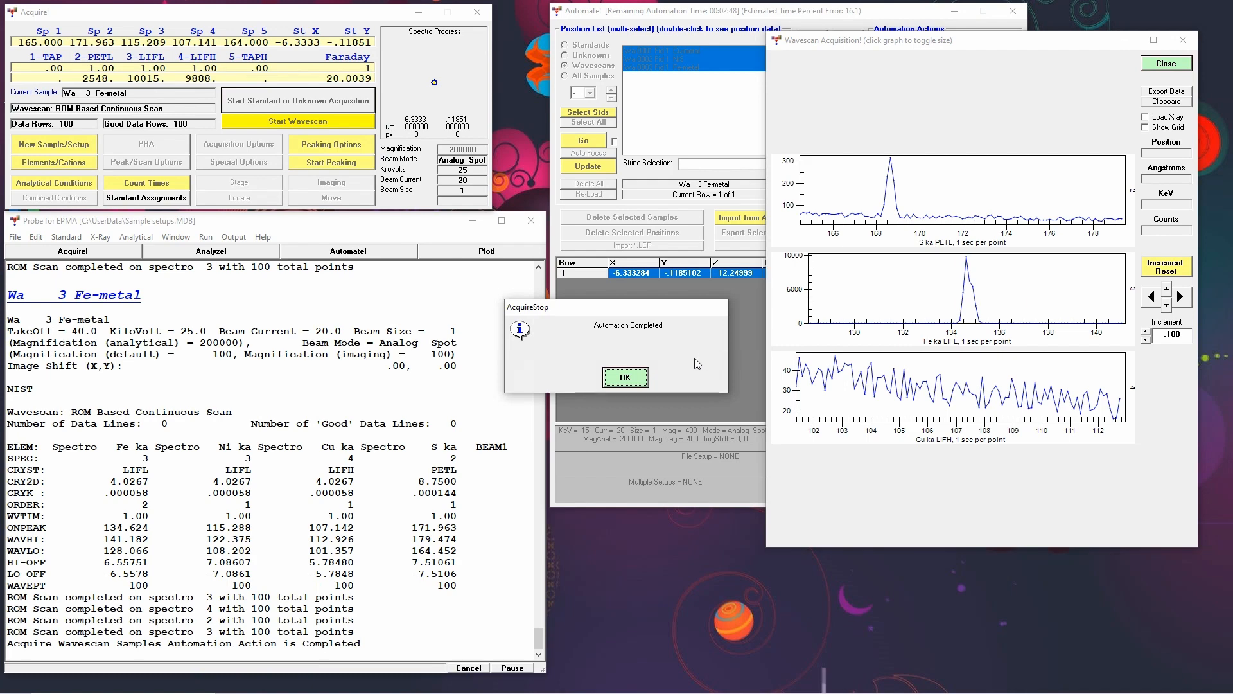
click(626, 378)
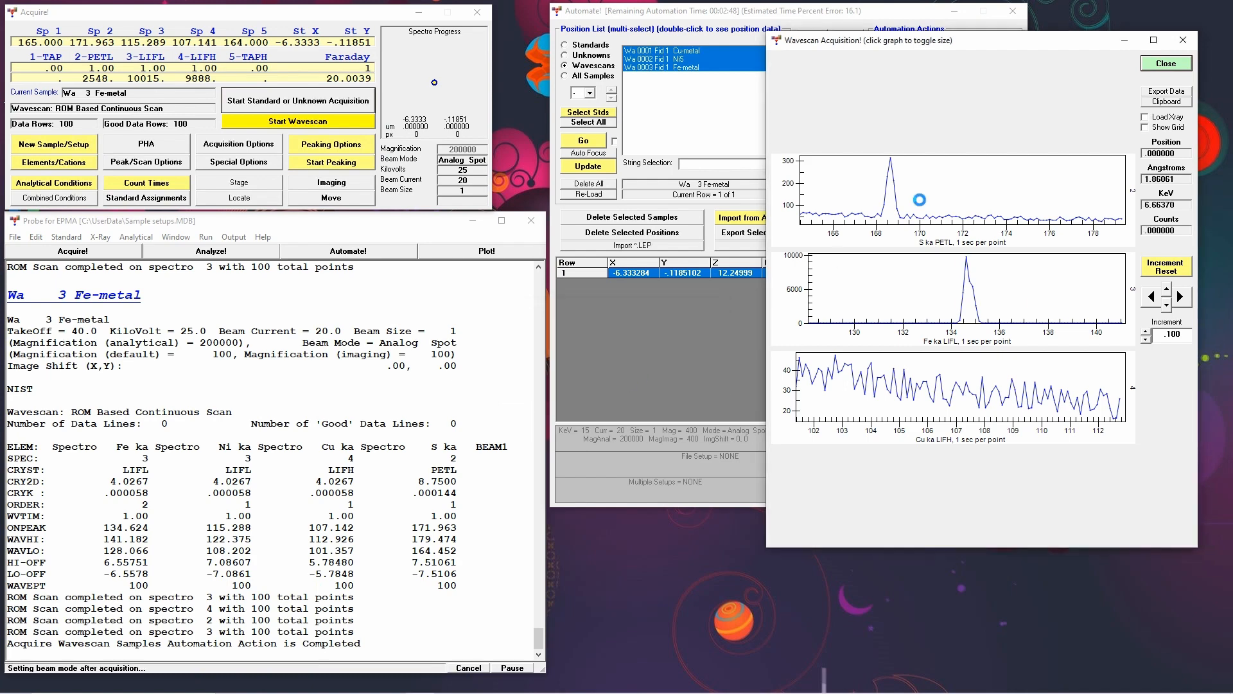
click(1174, 63)
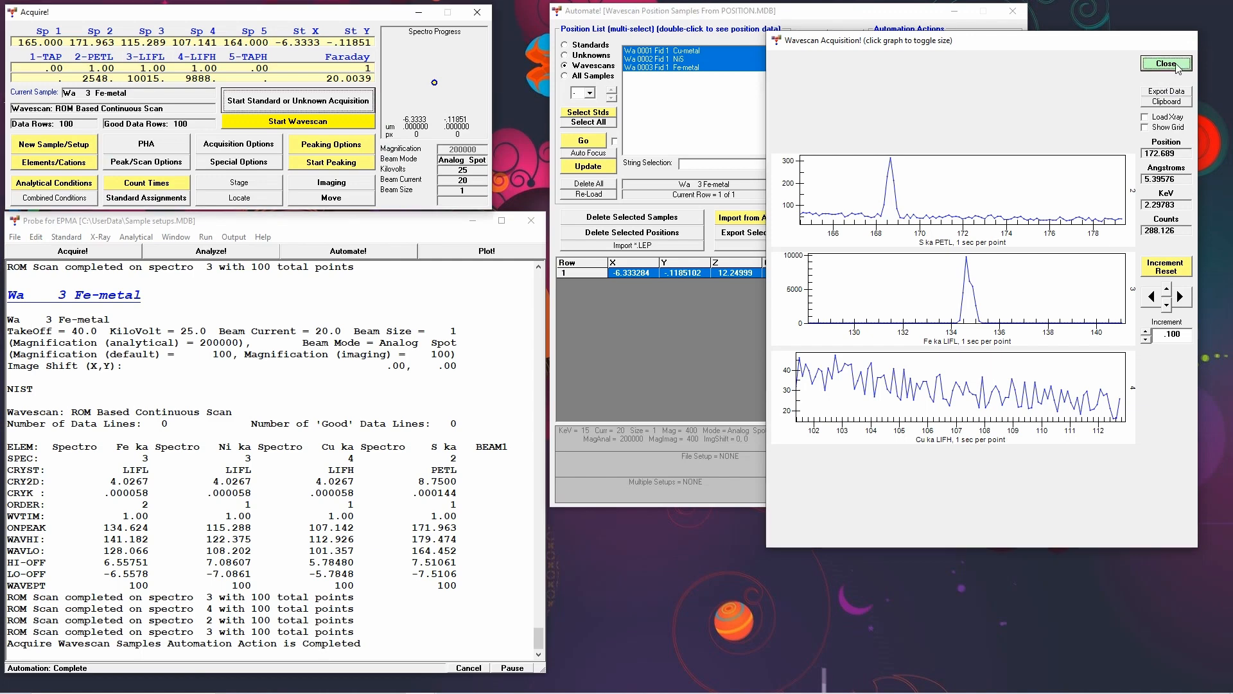
Step: Plot the Fe ka wavescan counts of Cu-metal, NiS and Fe-metal together against the Fe ka spectrometer position
click(467, 256)
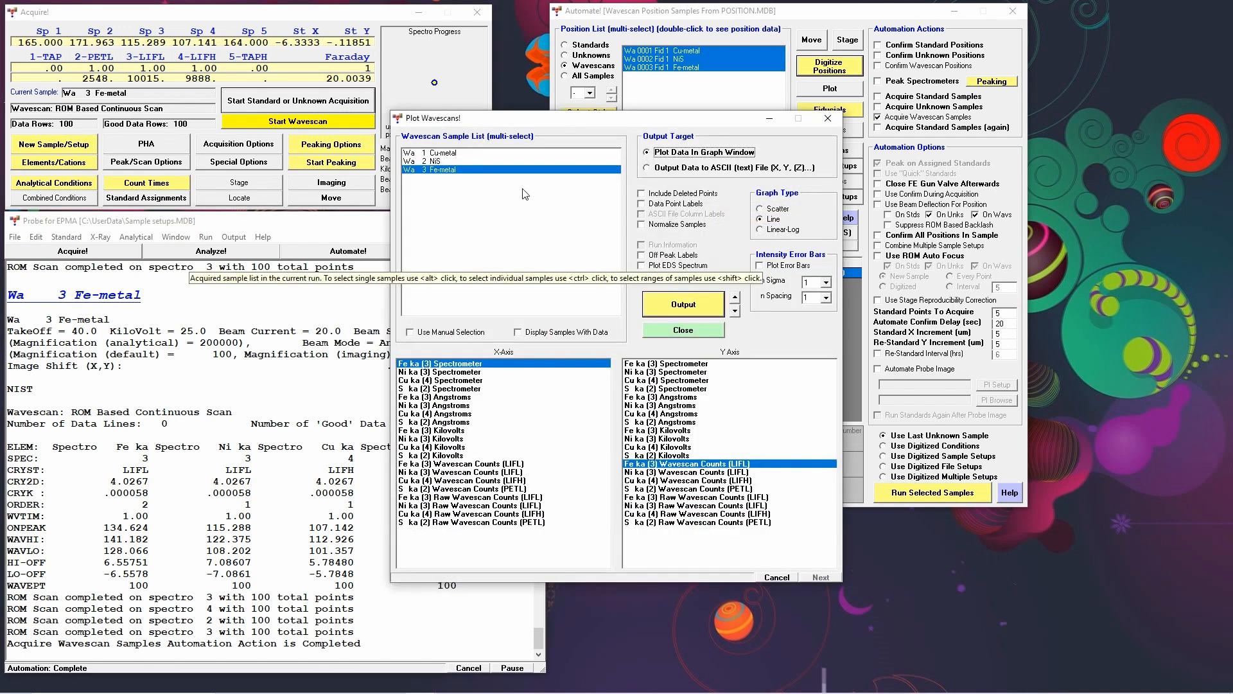
drag(611, 123, 637, 73)
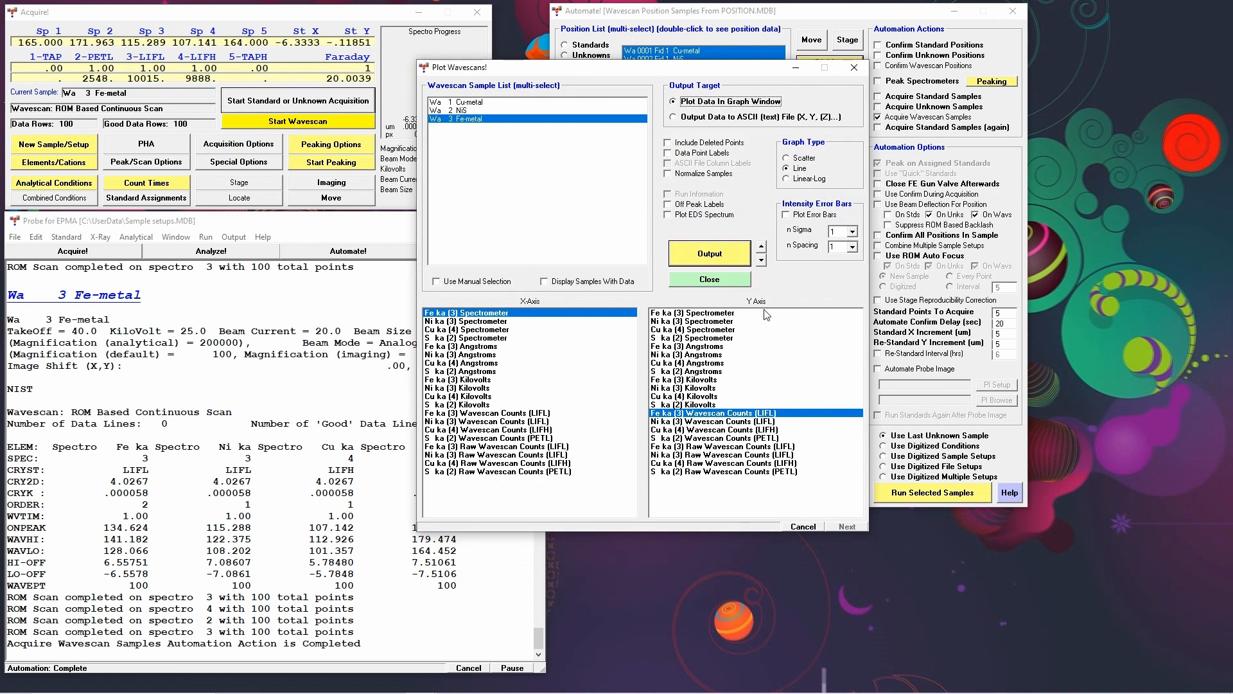
shift+click(475, 105)
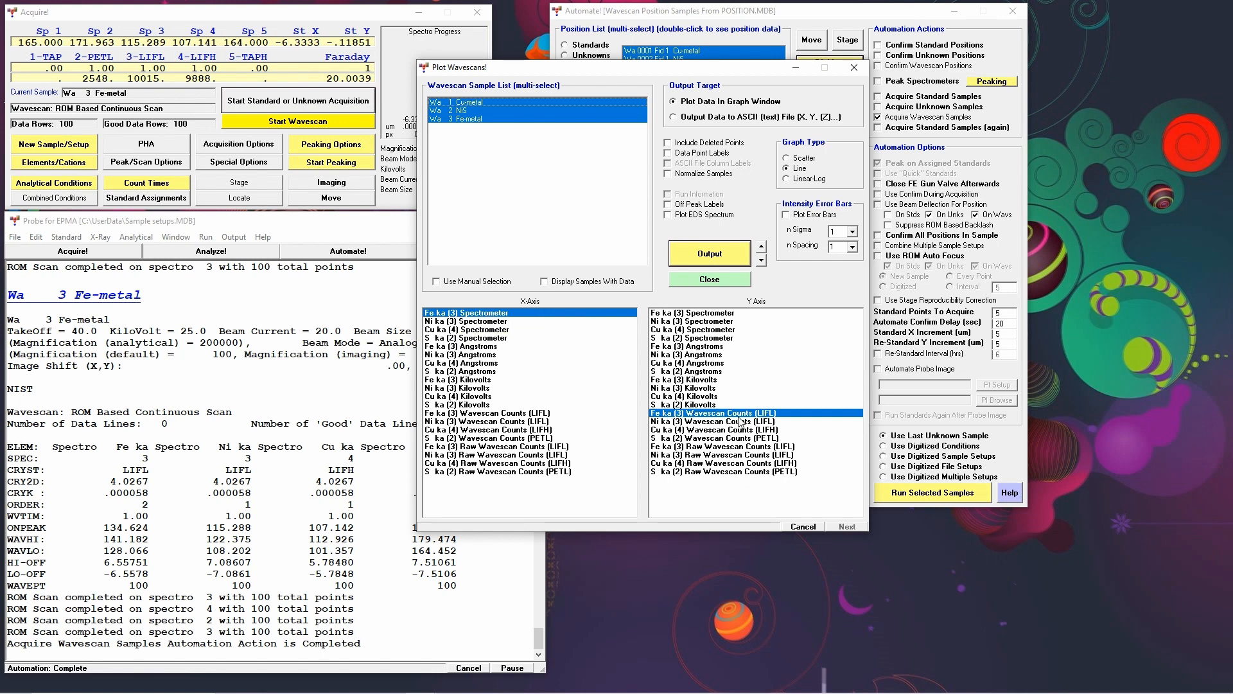
click(719, 257)
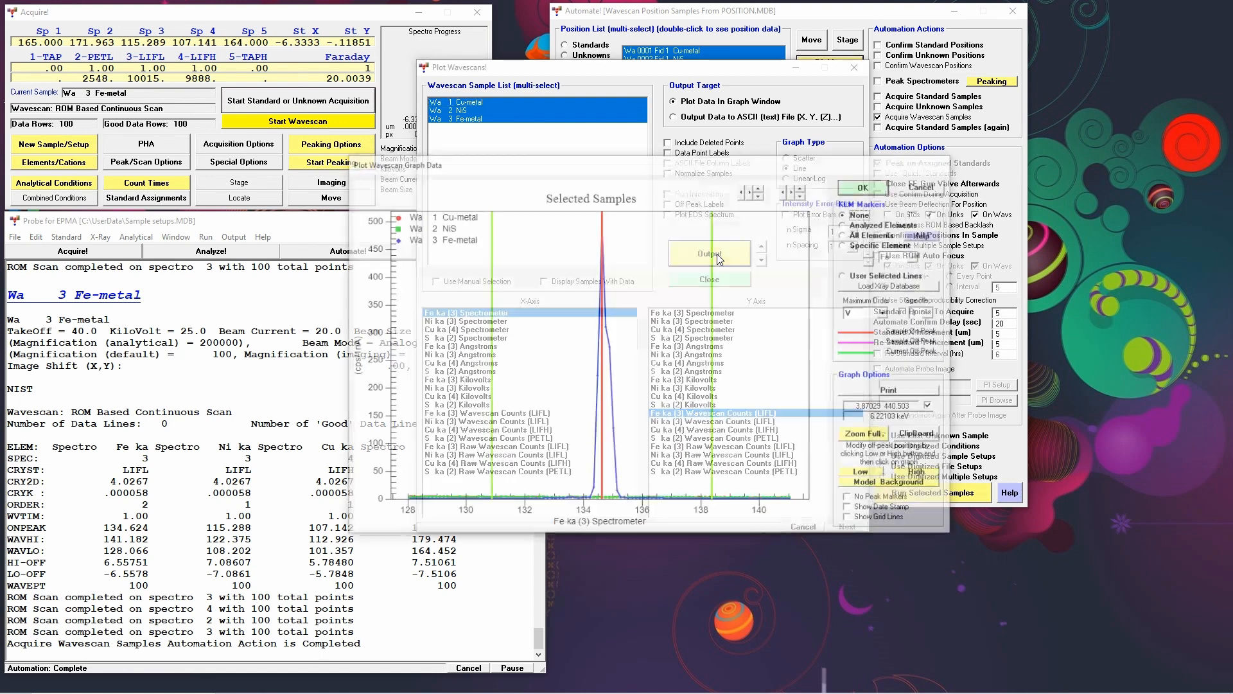
drag(722, 166, 726, 97)
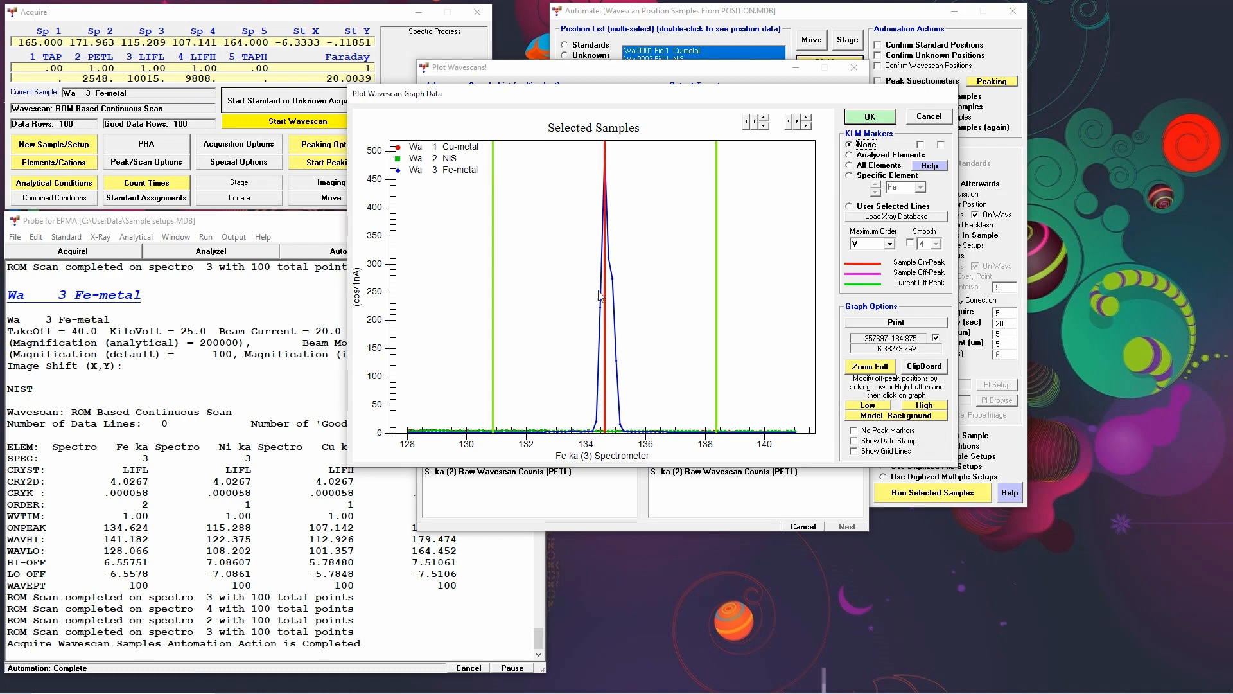
Step: Set the Fe ka wavescan graph's Y axis to a logarithmic scale, inspect the backgrounds and close the graph
right_click(415, 301)
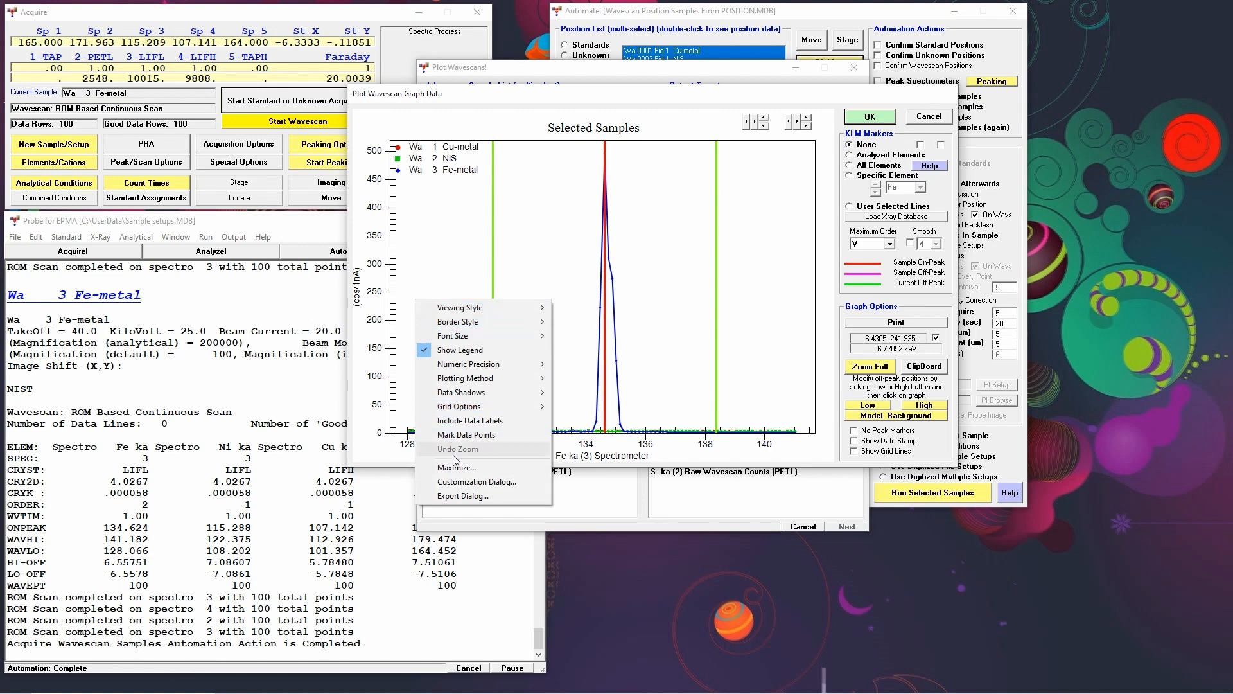
click(460, 483)
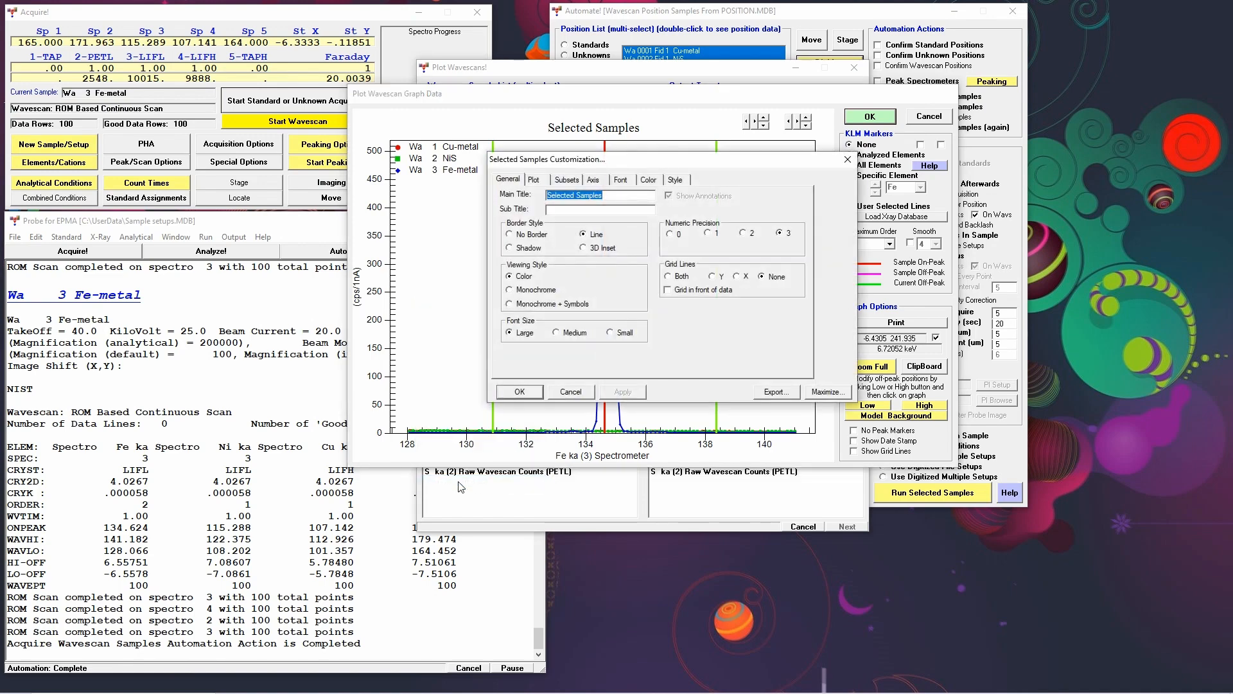
click(593, 180)
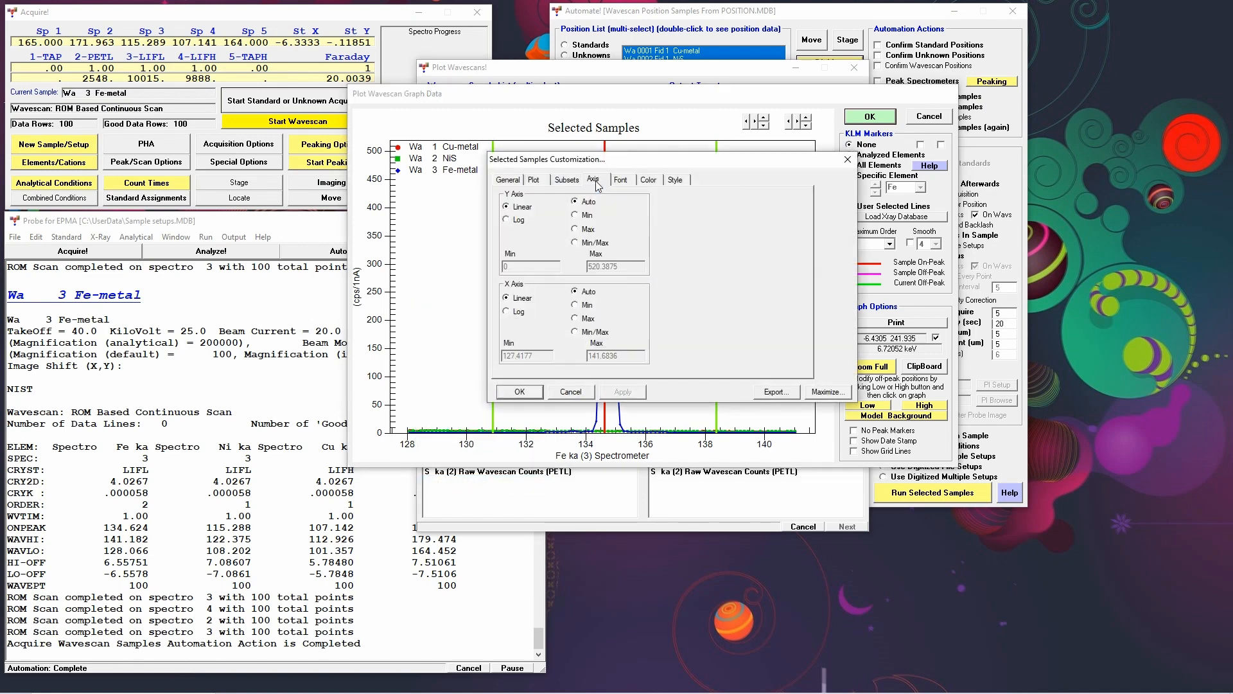
click(507, 220)
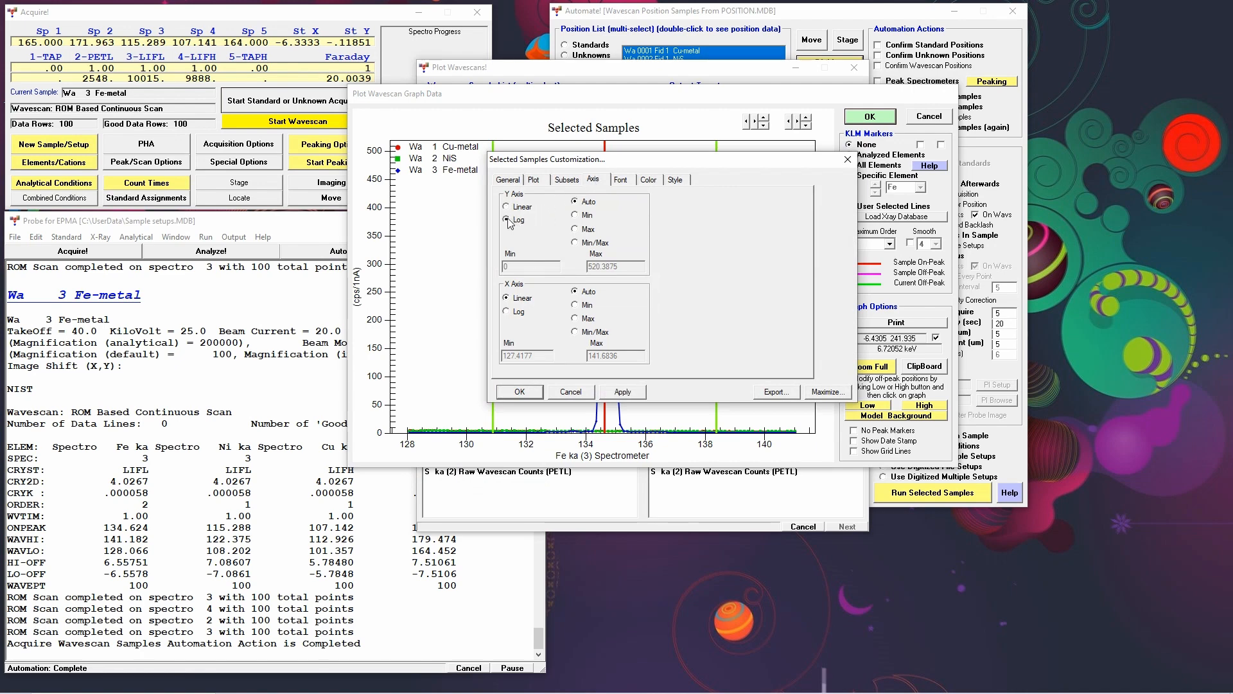
click(630, 392)
click(534, 393)
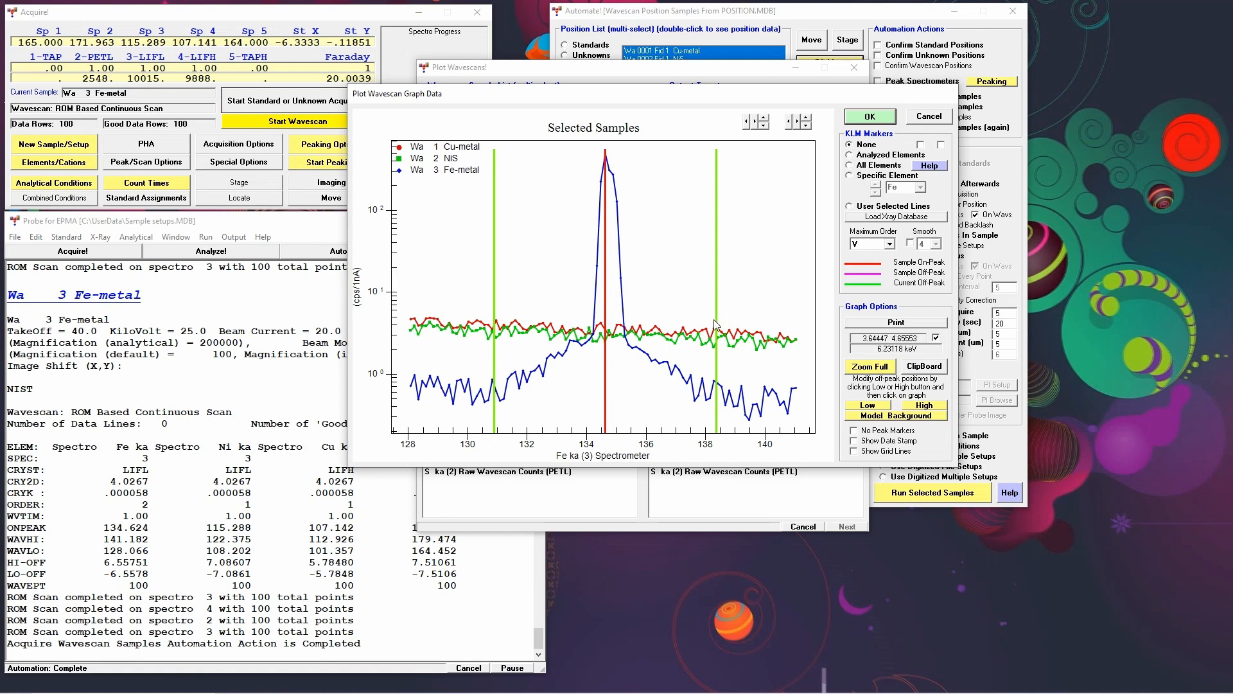
click(870, 117)
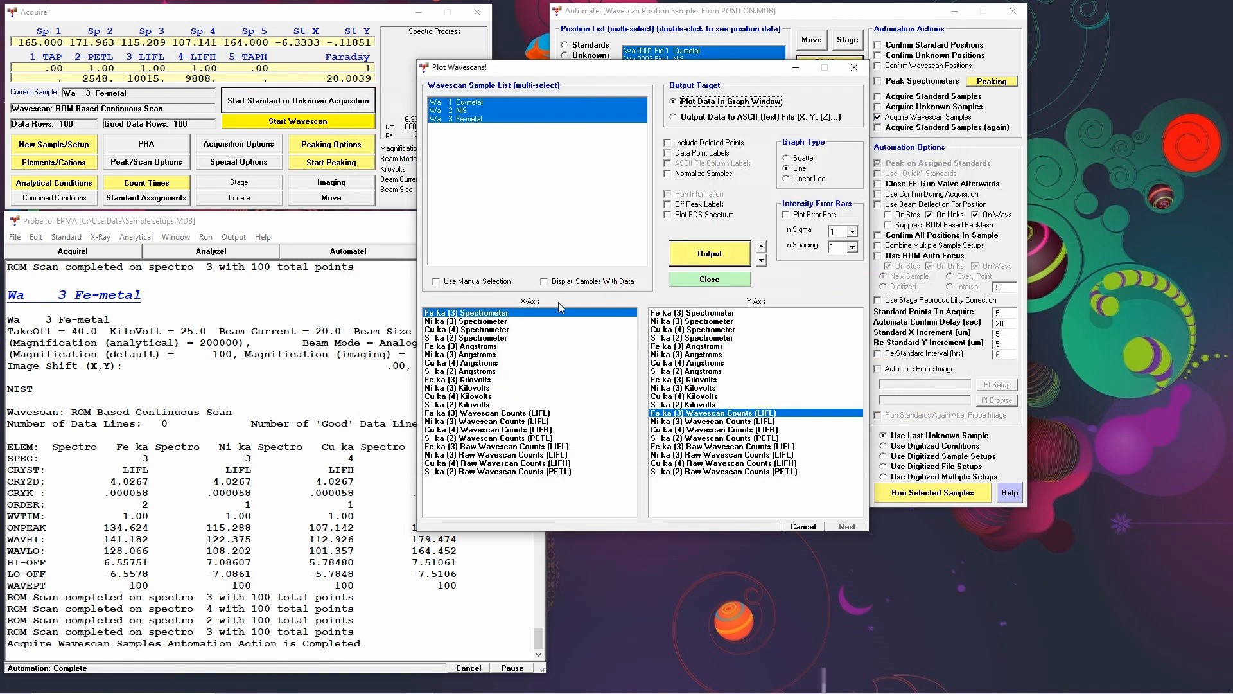
Step: Plot the Ni ka wavescan counts of all three samples against spectrometer position with a logarithmic Y axis
click(762, 261)
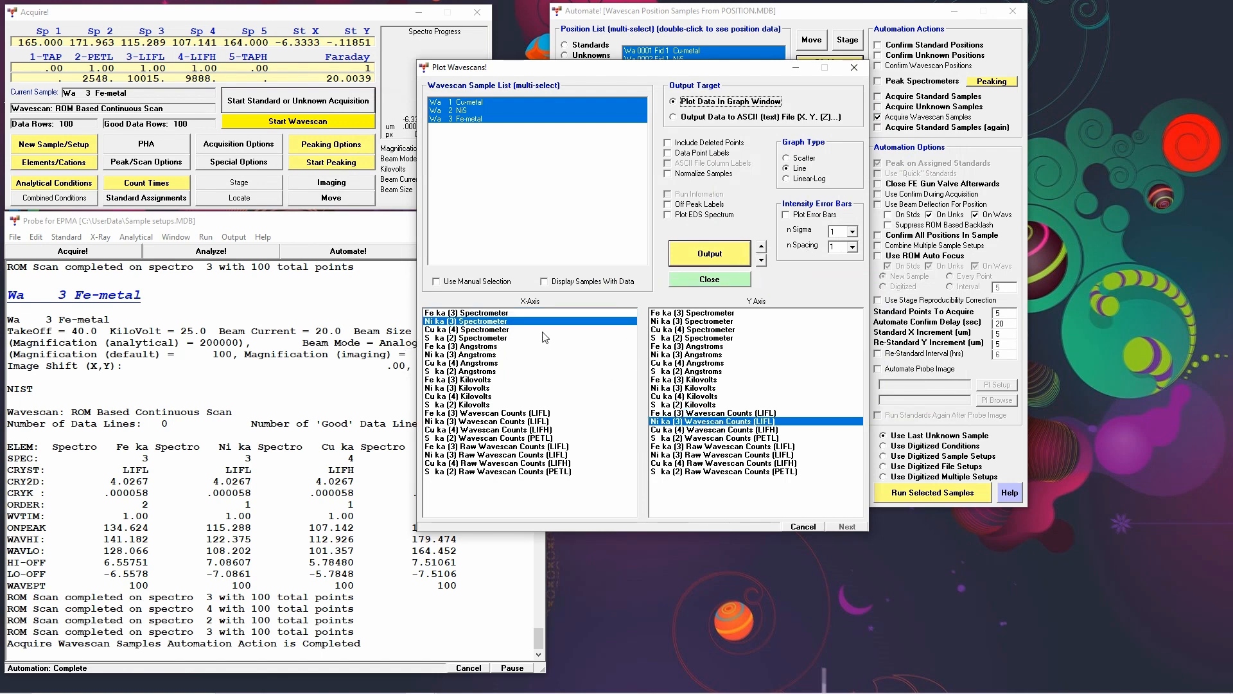
click(726, 258)
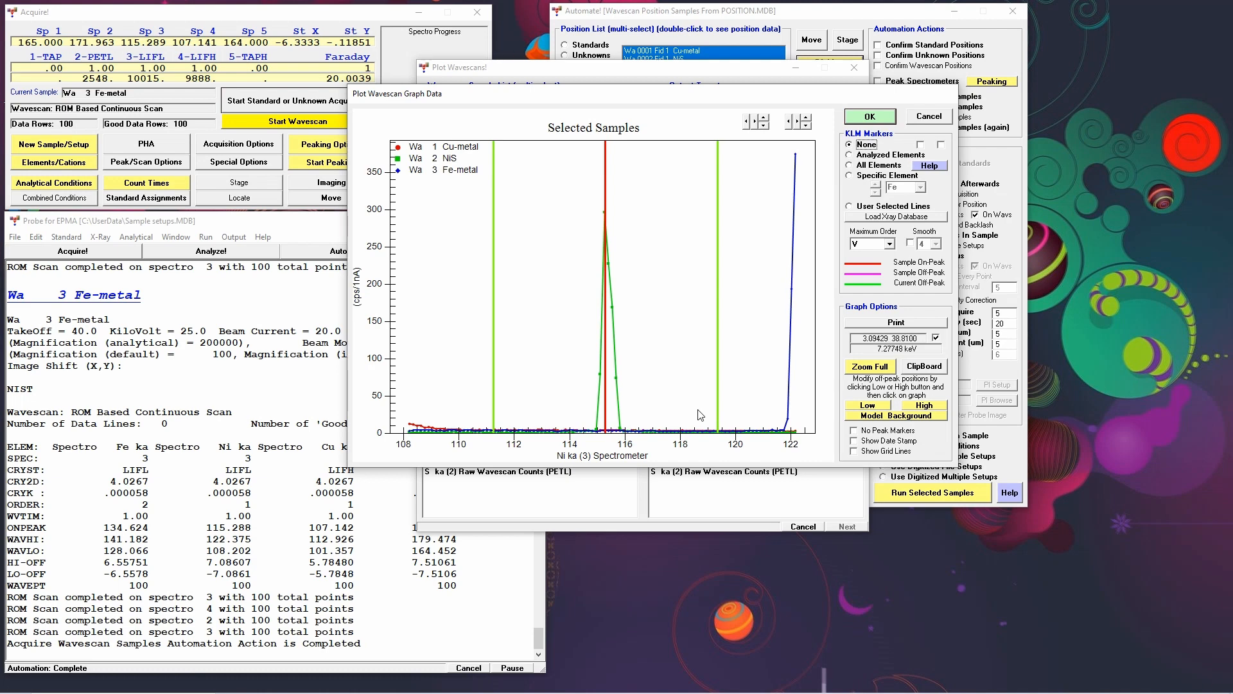
right_click(424, 311)
click(472, 492)
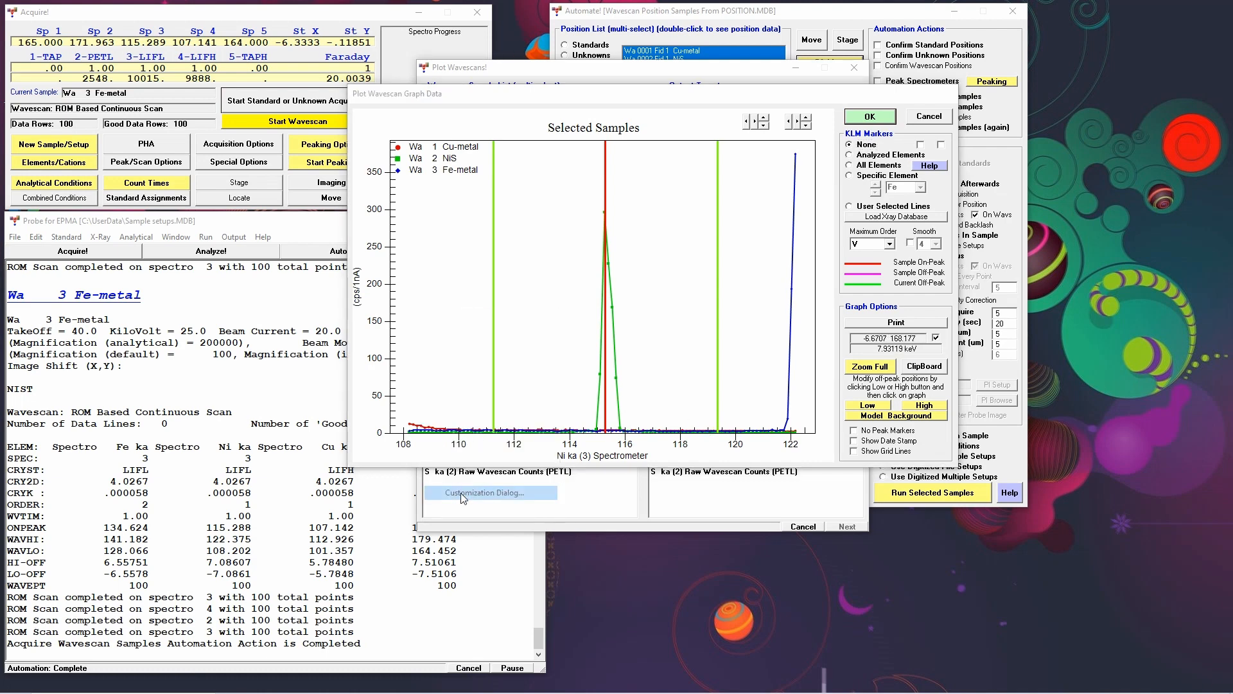
click(593, 180)
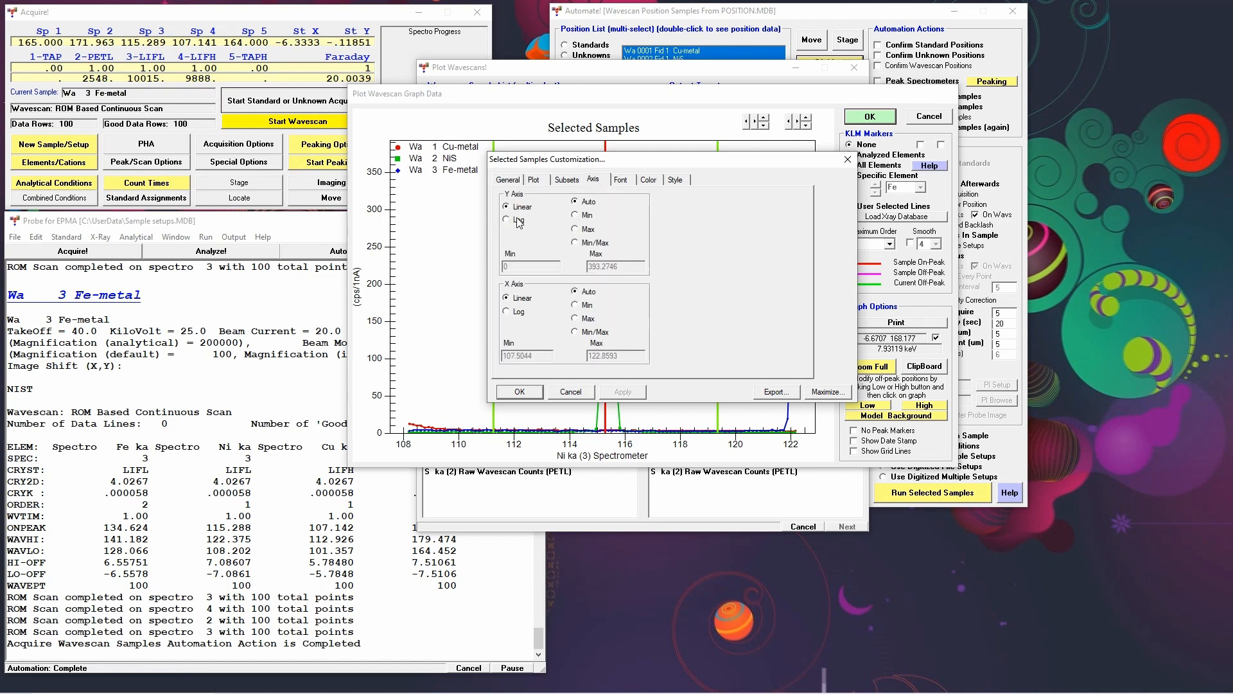
click(507, 219)
click(623, 391)
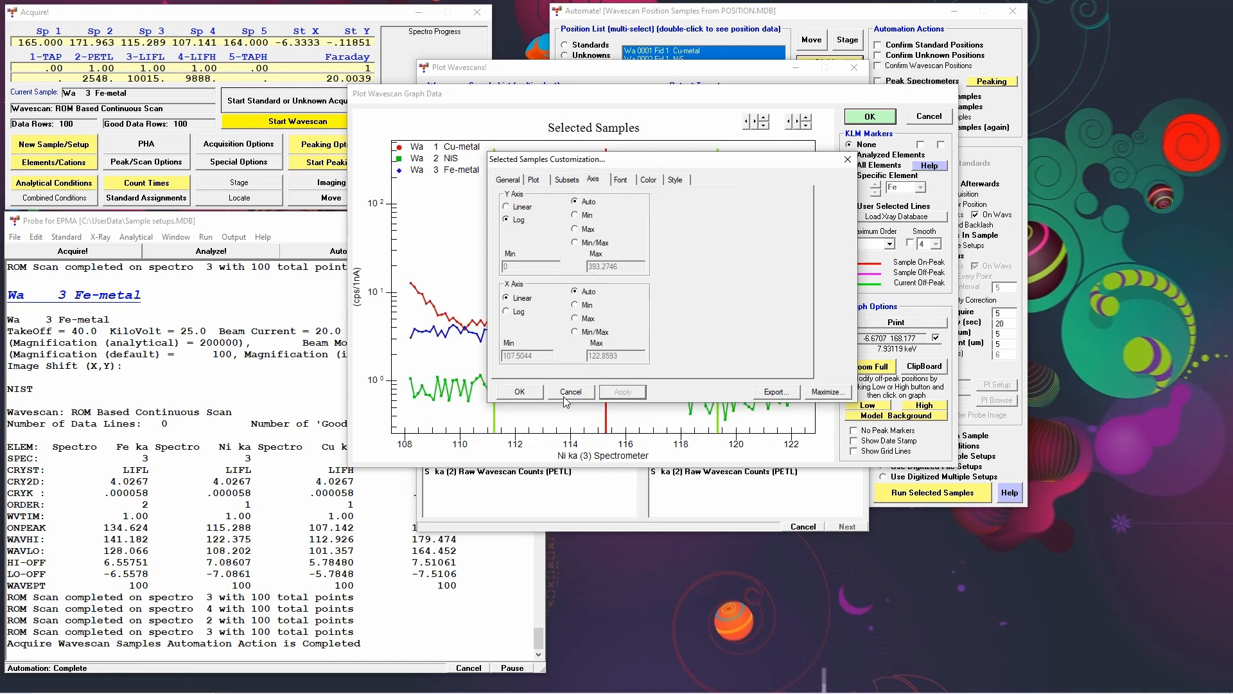
click(522, 394)
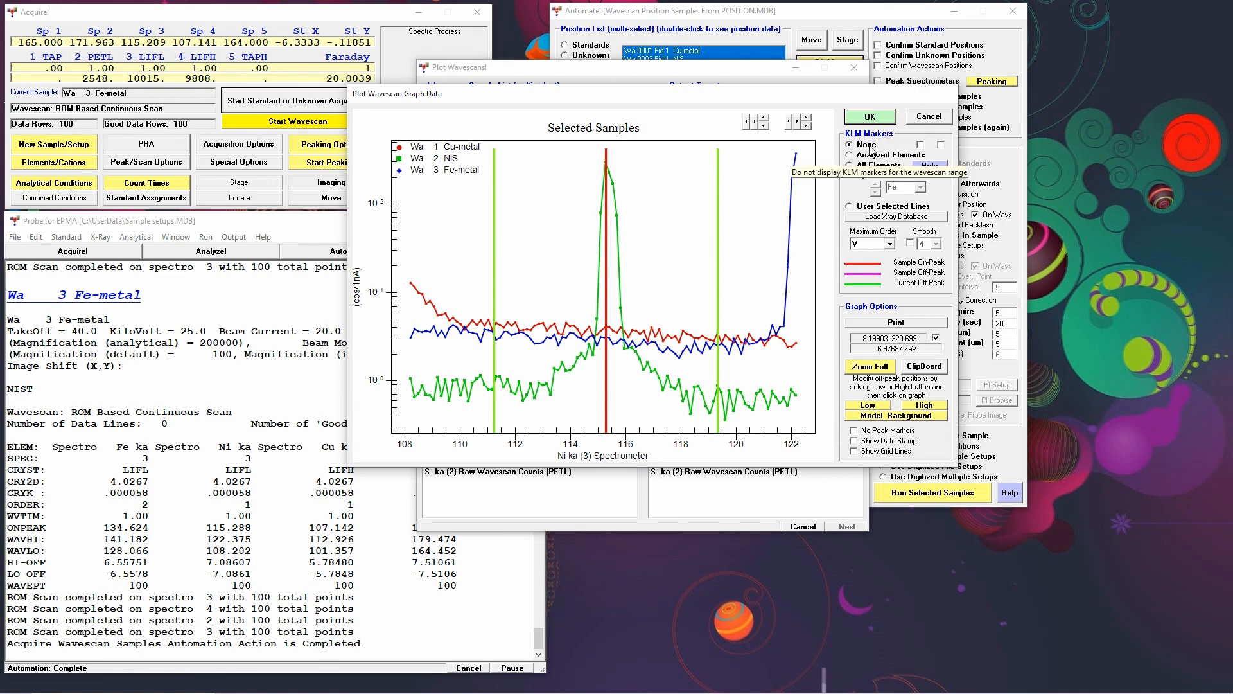
Step: Show the KLM markers of the analyzed elements on the Ni ka wavescan graph and hide them again
click(850, 156)
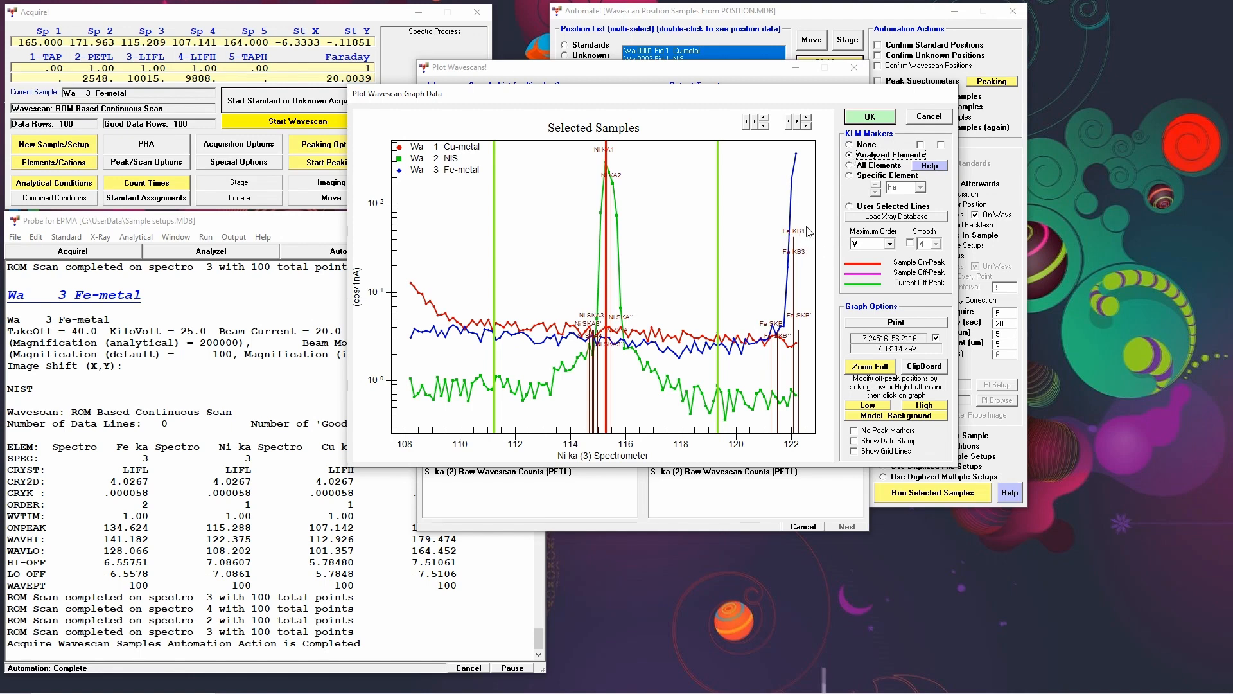
click(849, 145)
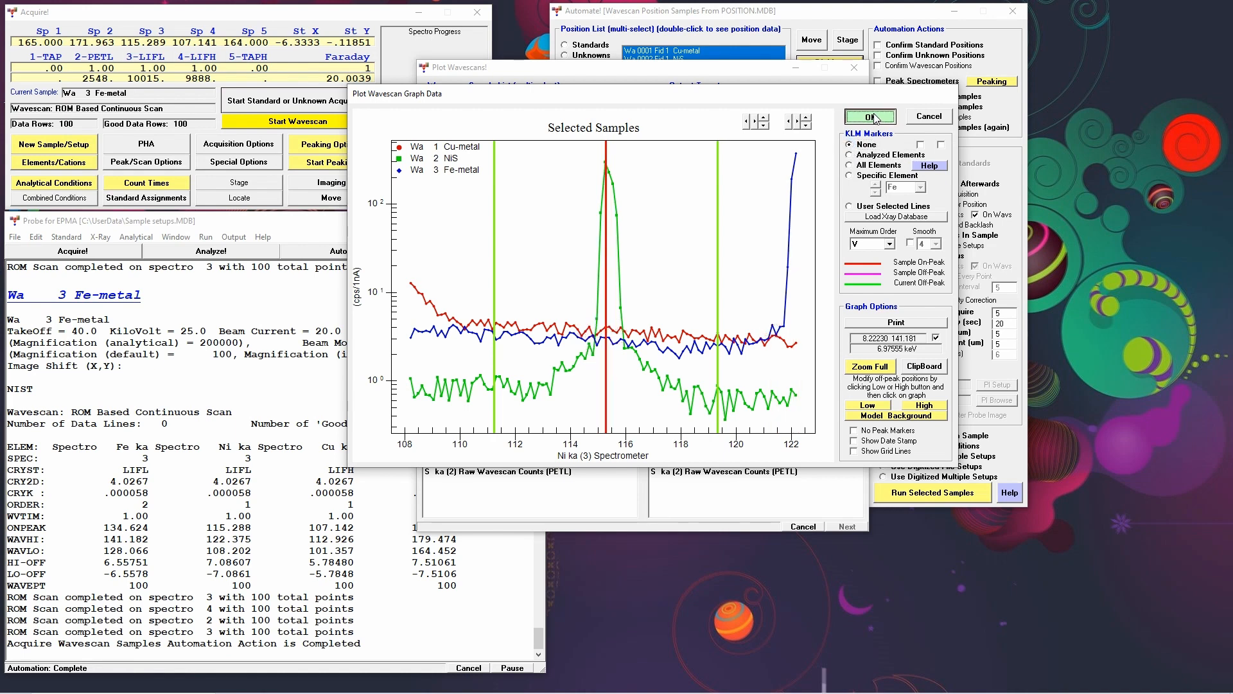
Step: Close the Ni ka graph and plot the Cu ka wavescan counts of all three samples against the Cu ka spectrometer position
click(871, 117)
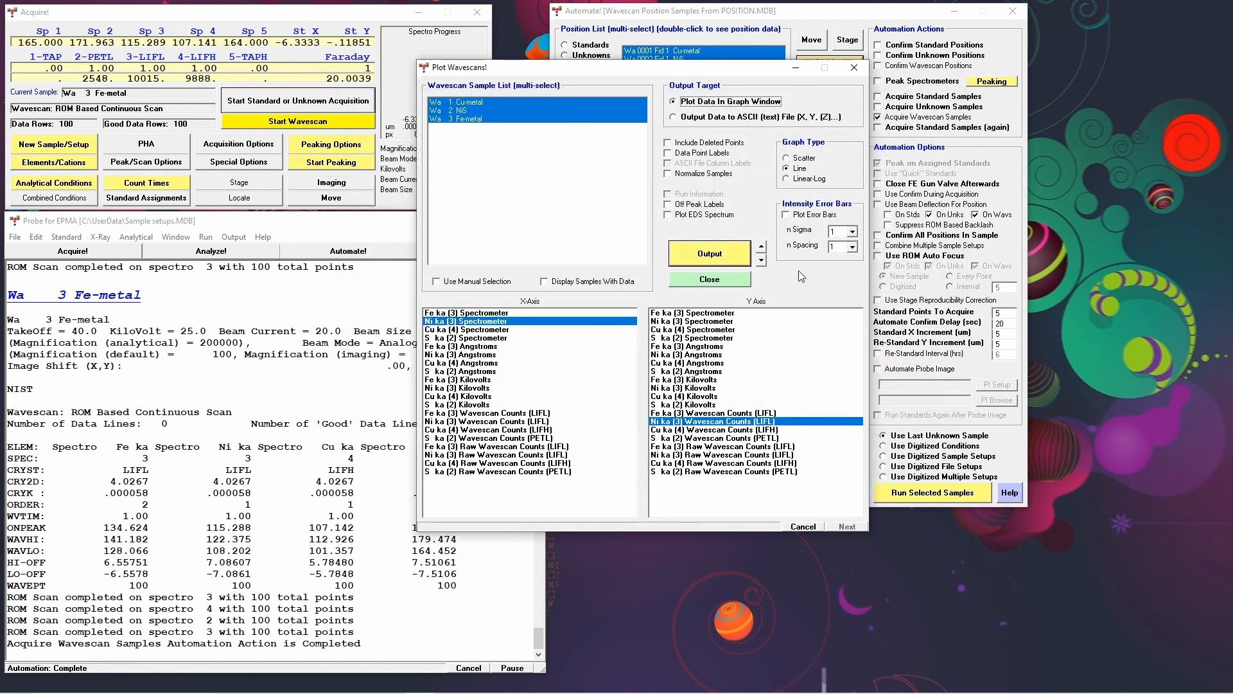
click(762, 260)
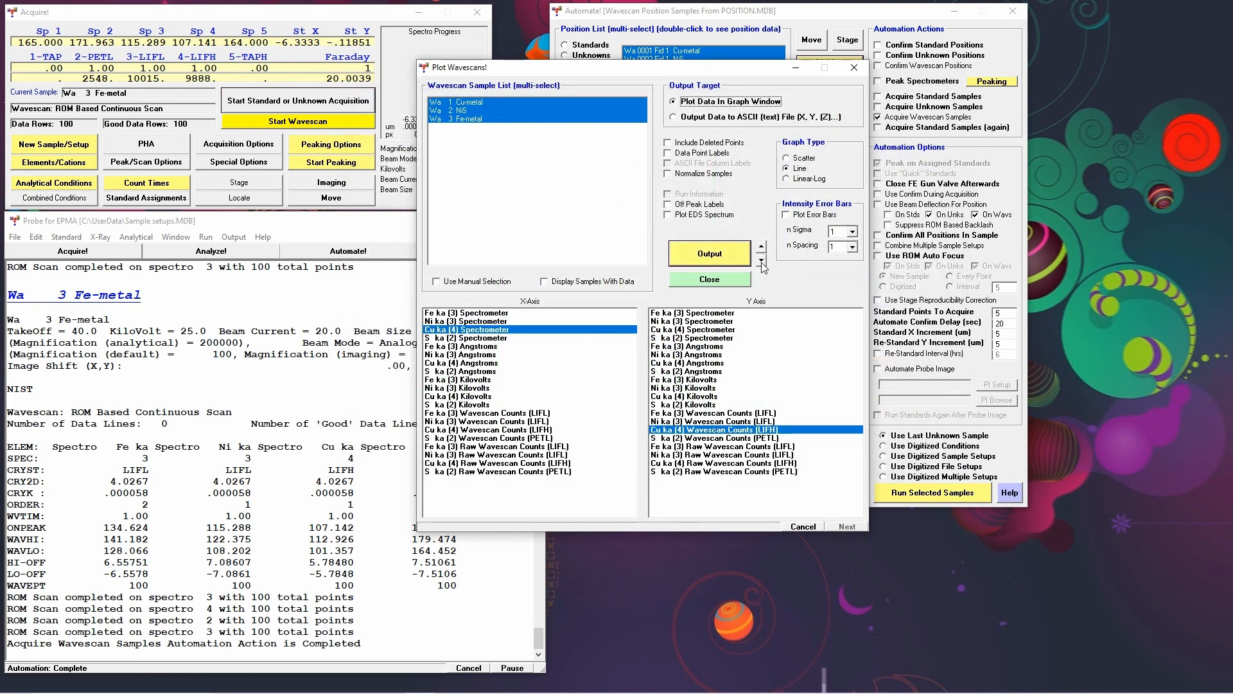
click(697, 256)
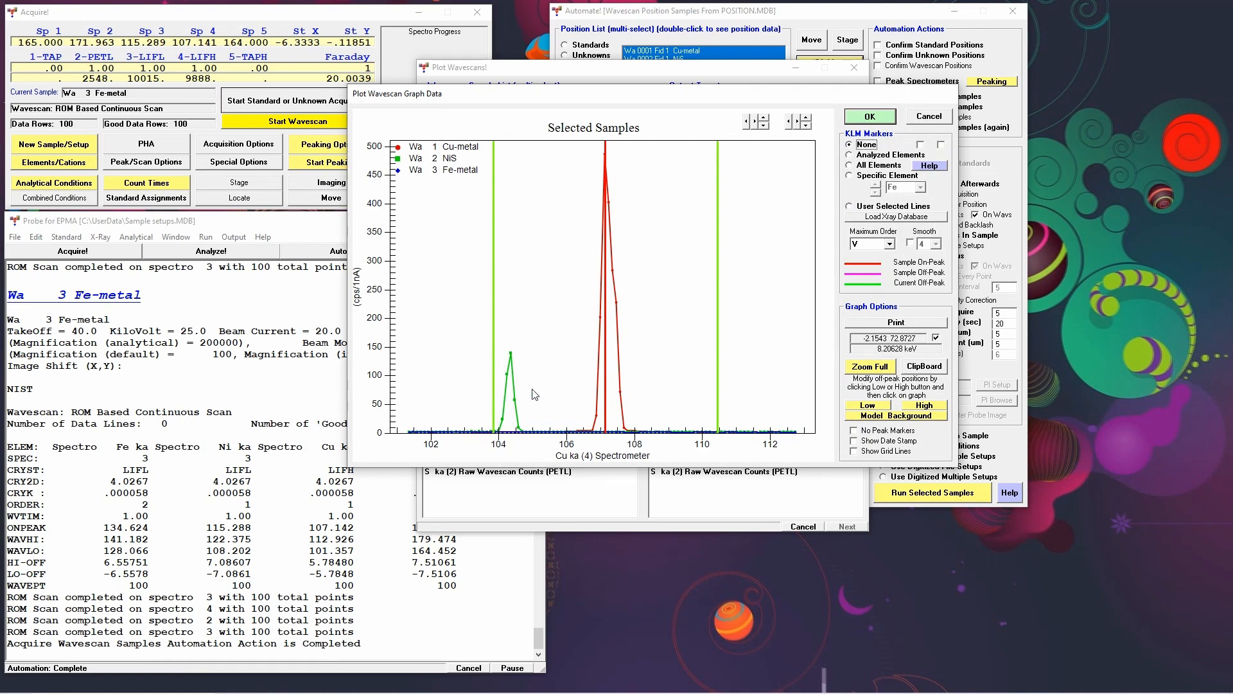
Step: Set the Y axis of the Cu ka wavescan graph to a logarithmic scale
right_click(455, 333)
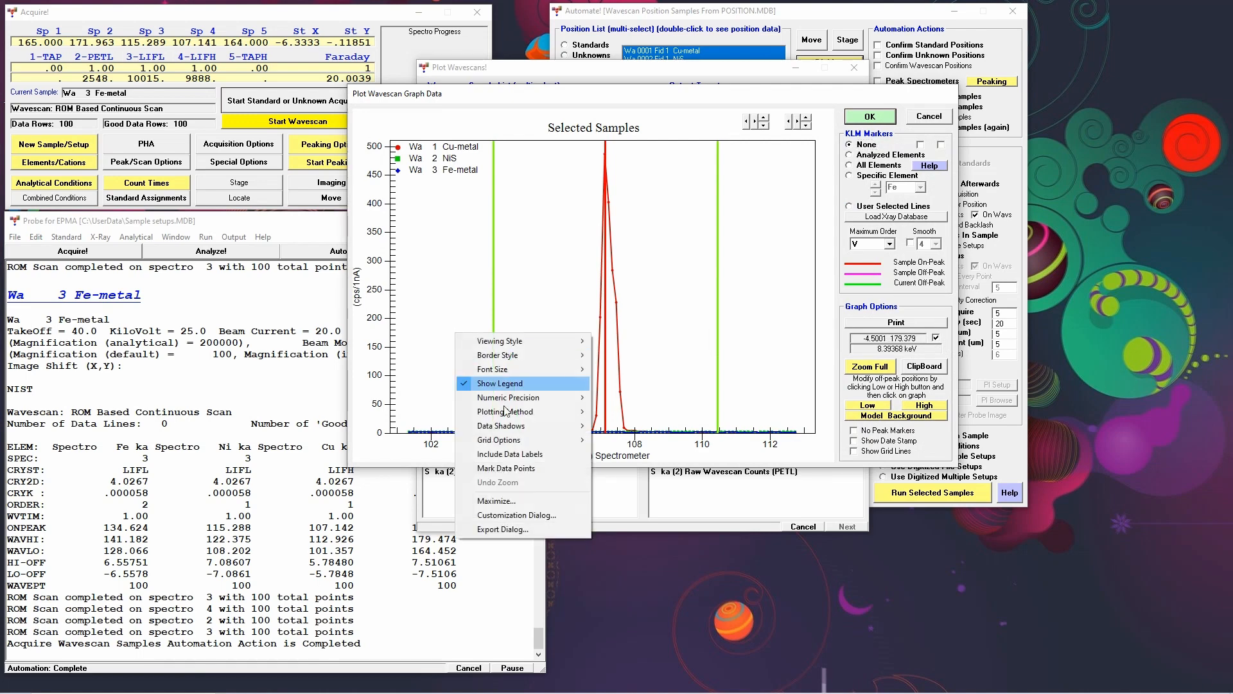
click(505, 514)
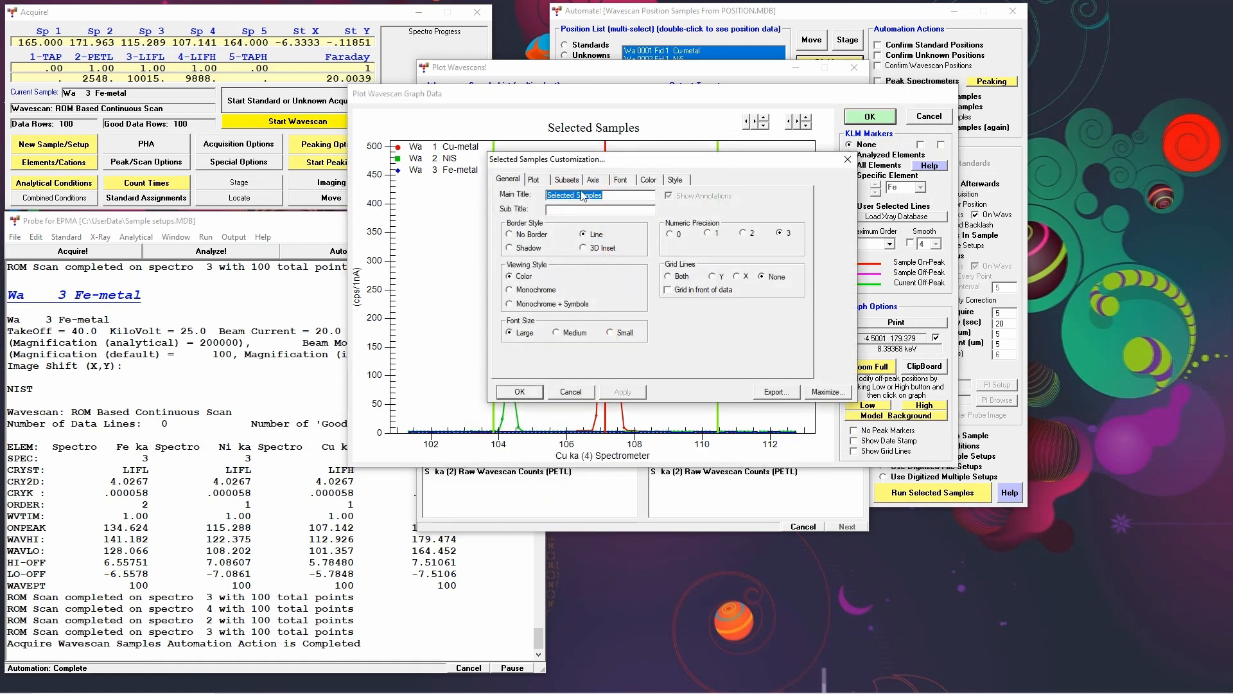
click(593, 182)
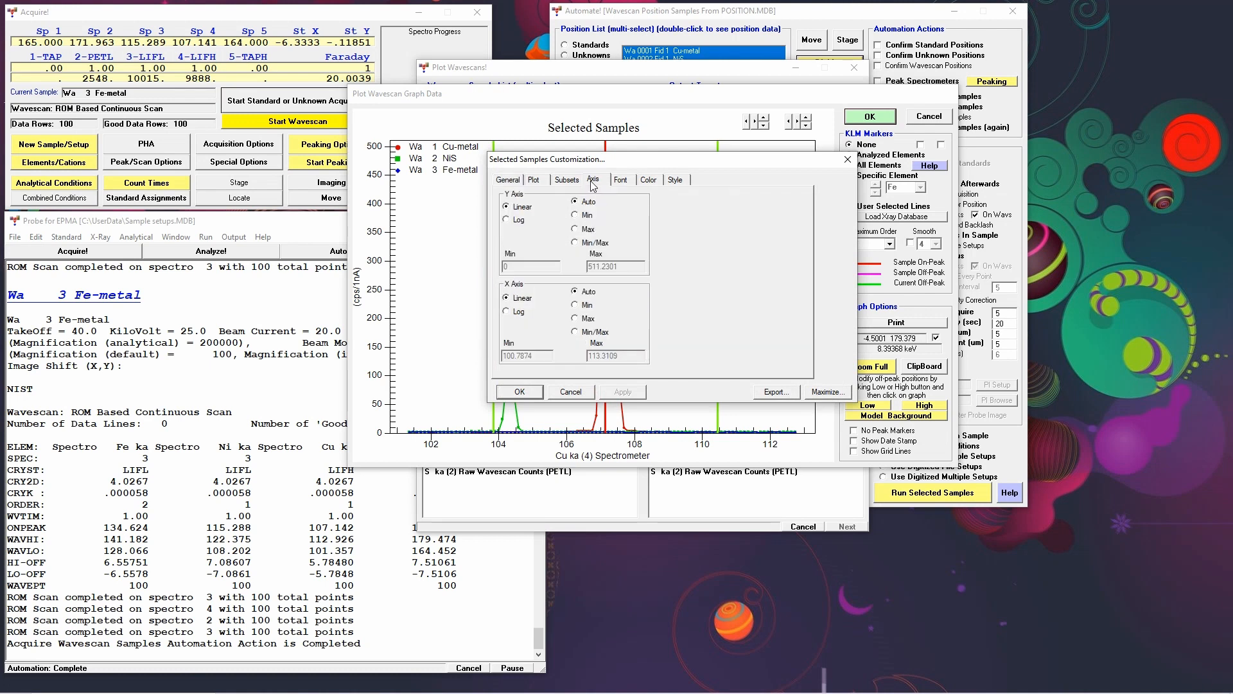
click(507, 220)
click(623, 392)
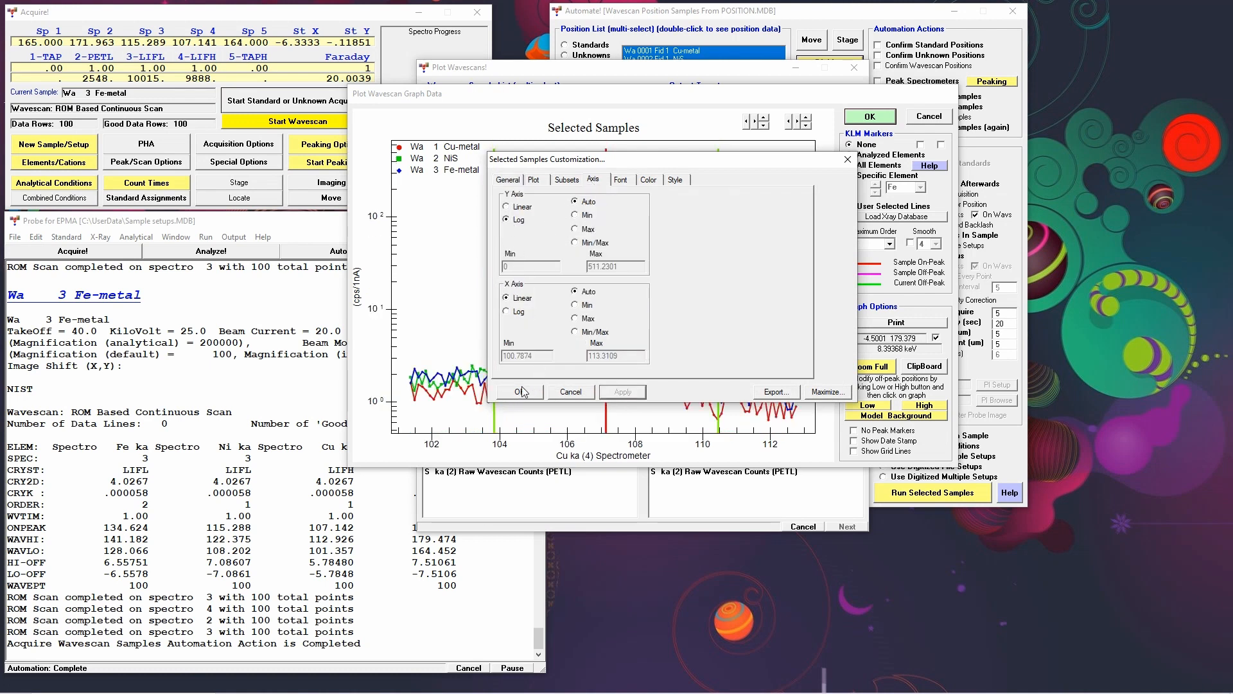
click(520, 391)
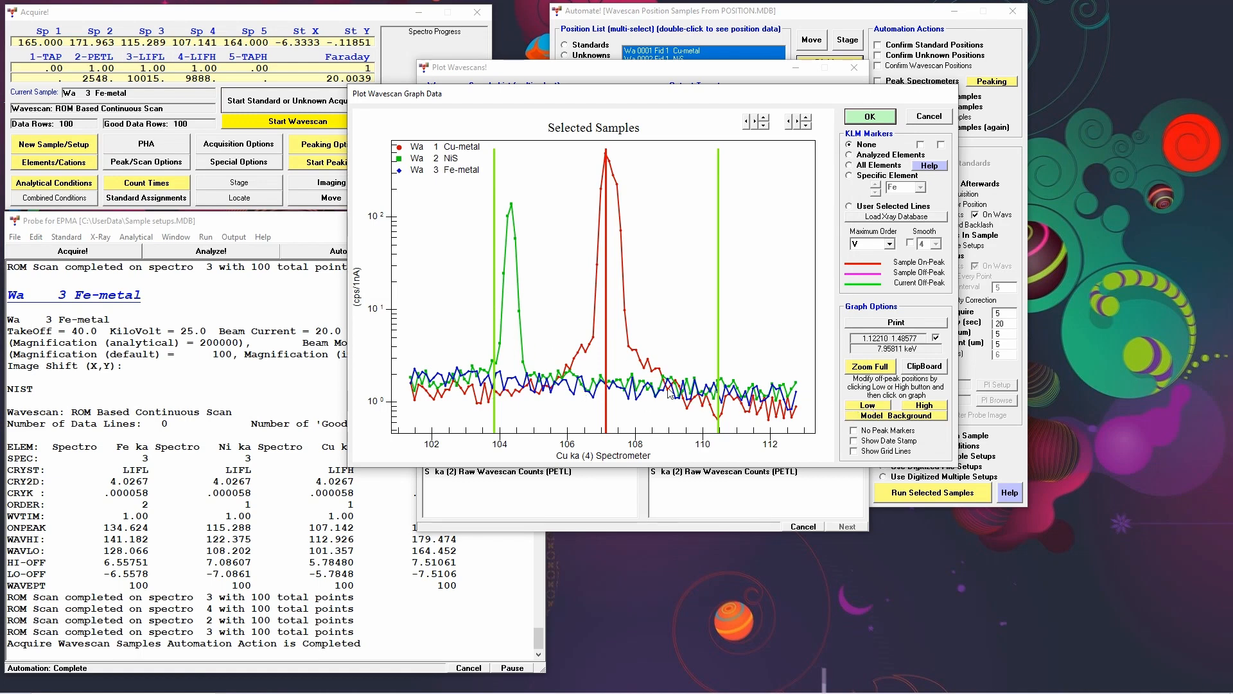
Step: Move the Cu ka low off-peak position to about 102.4, clear of the NiS peak, and save the new peak parameters
click(867, 407)
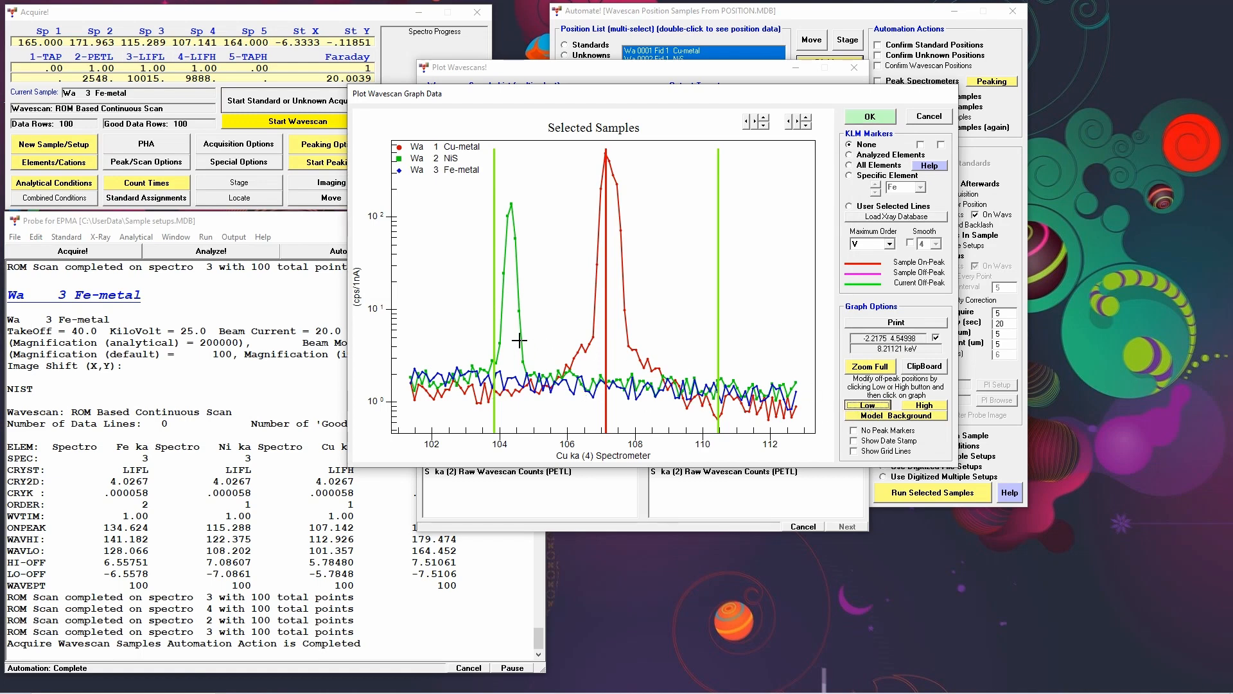
click(445, 350)
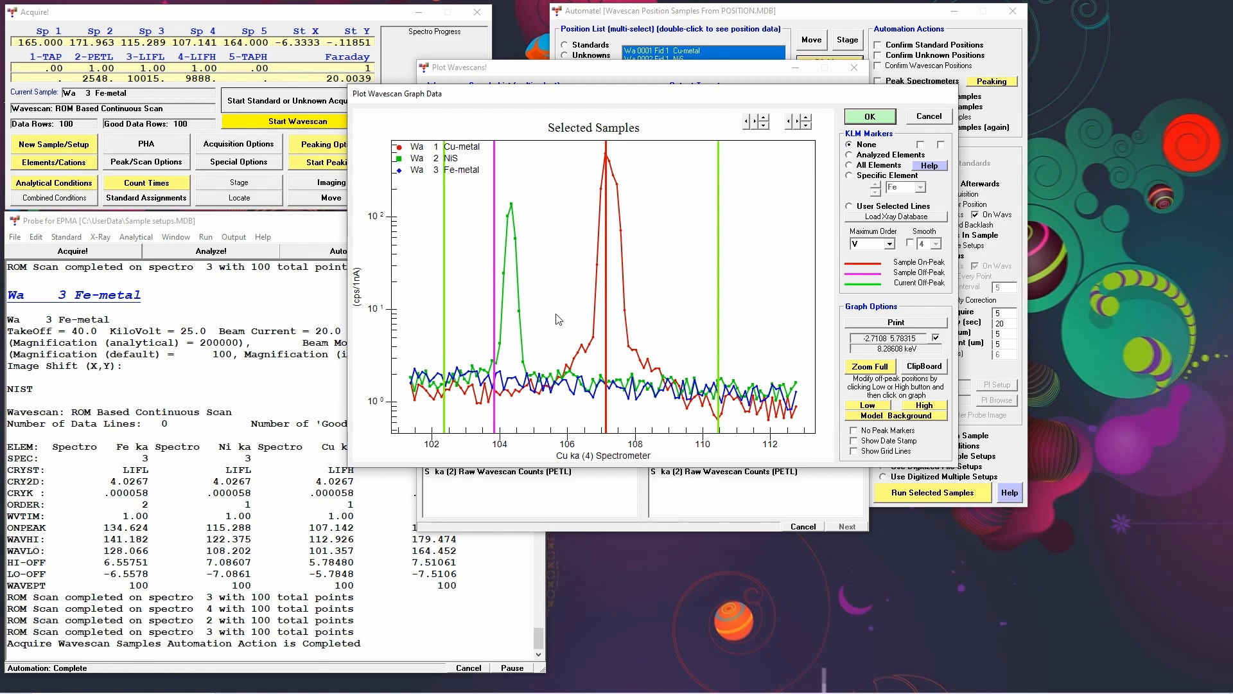
click(868, 118)
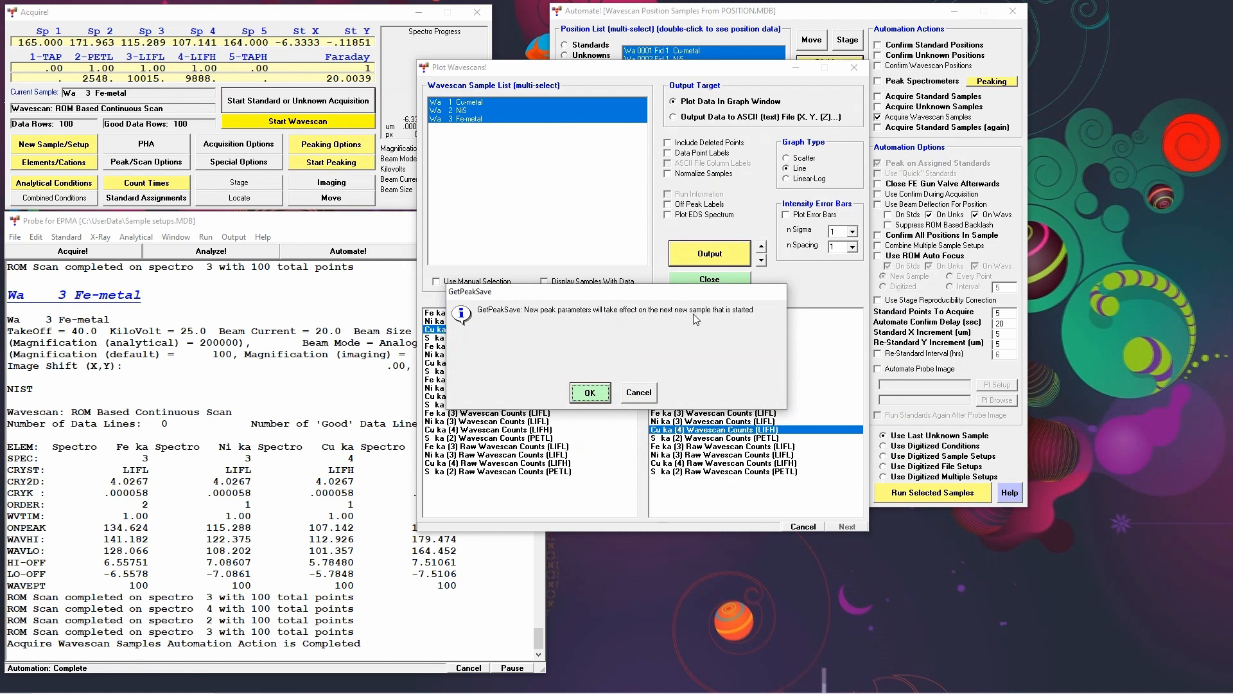
click(591, 392)
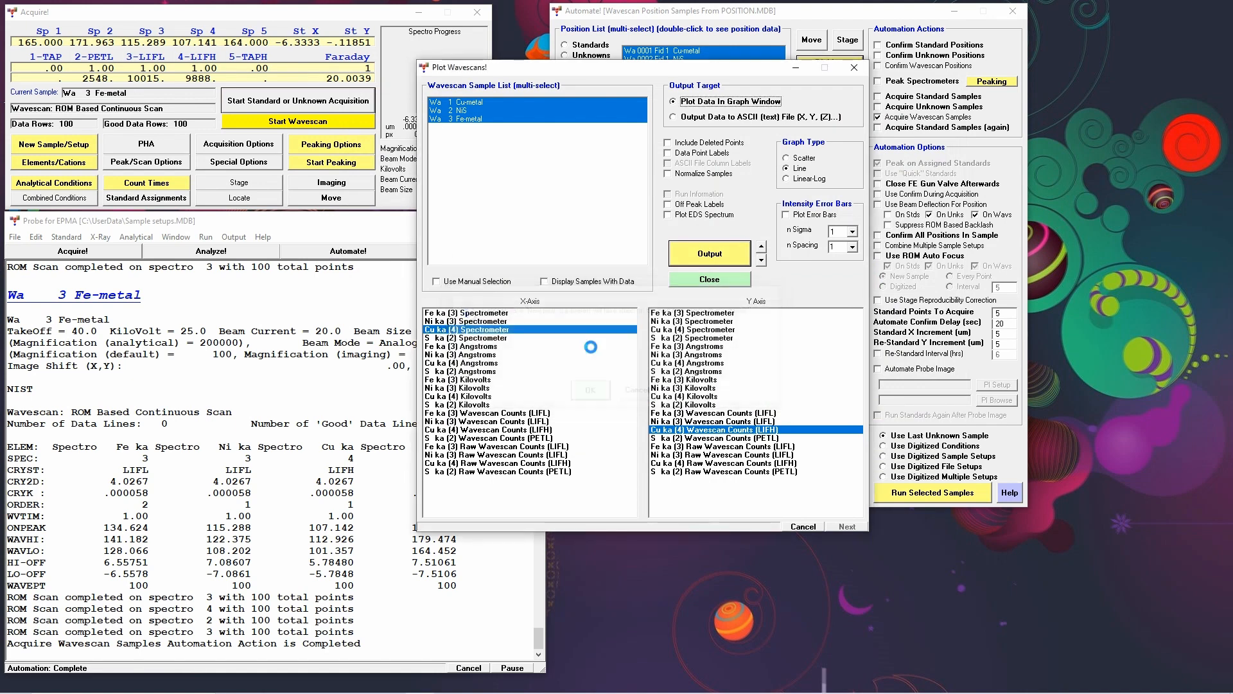
Step: Plot the S ka wavescan counts of all three samples against spectrometer position and briefly show the KLM markers of the analyzed elements
click(762, 261)
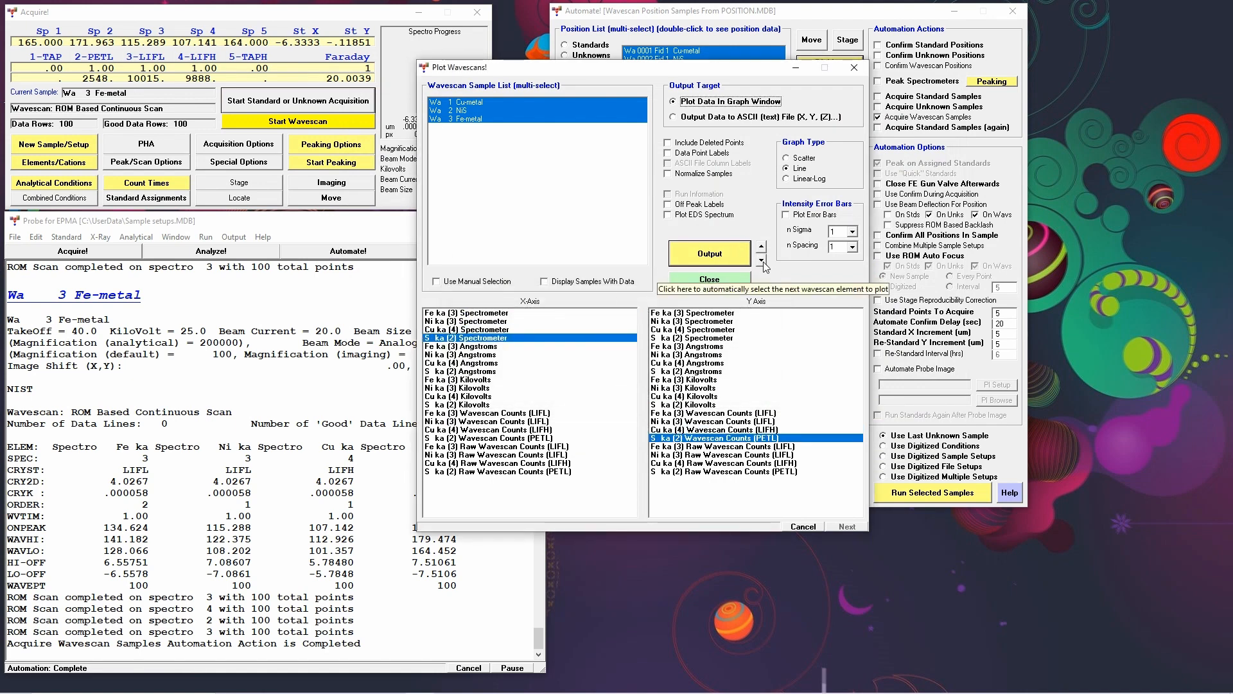
click(705, 254)
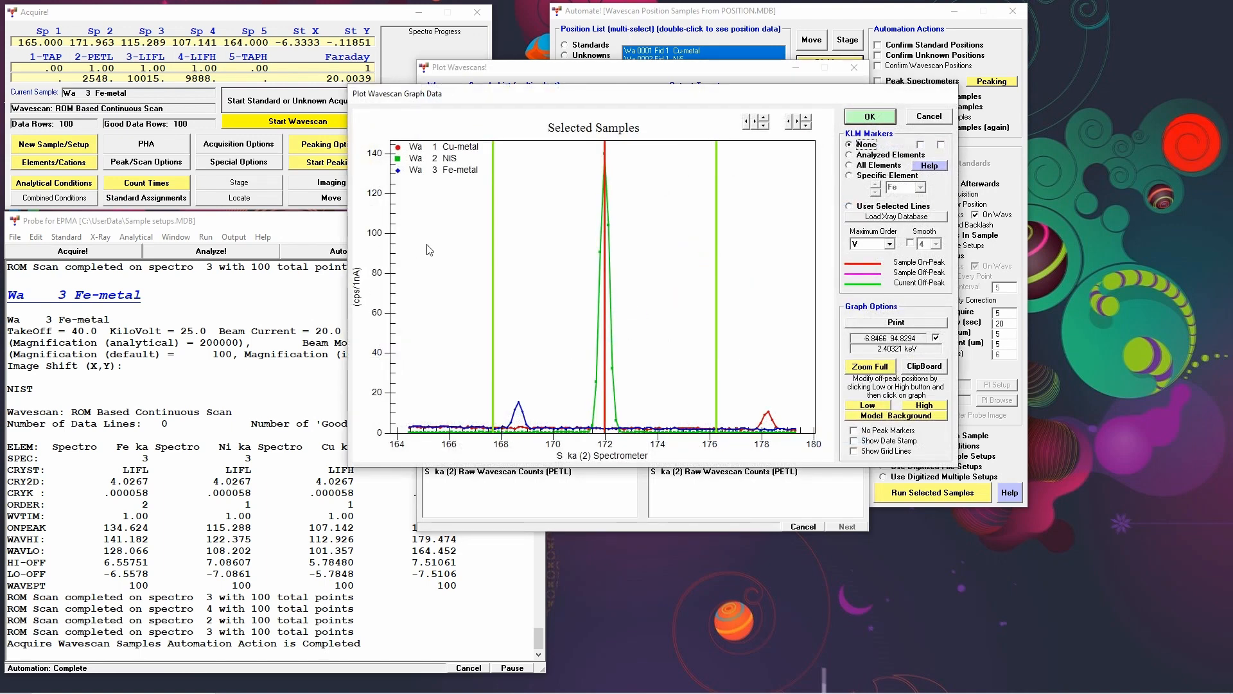
click(850, 155)
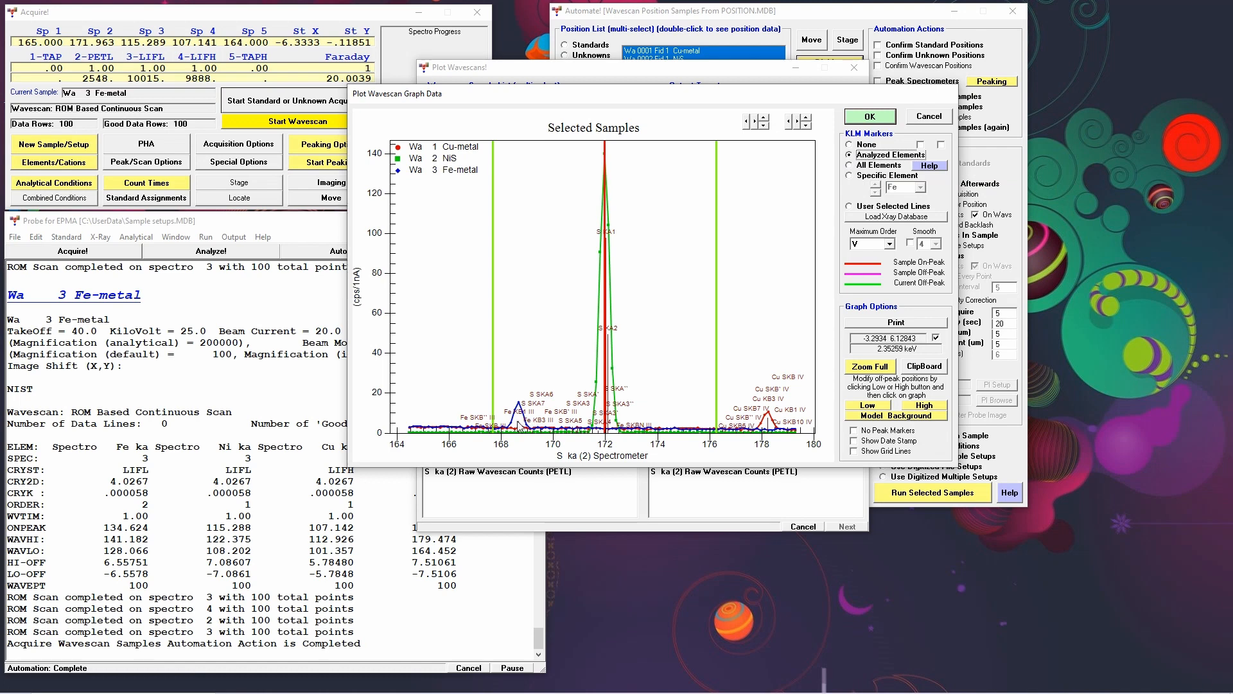
click(850, 145)
Step: Switch the S ka graph of the three samples to a logarithmic Y axis
right_click(449, 291)
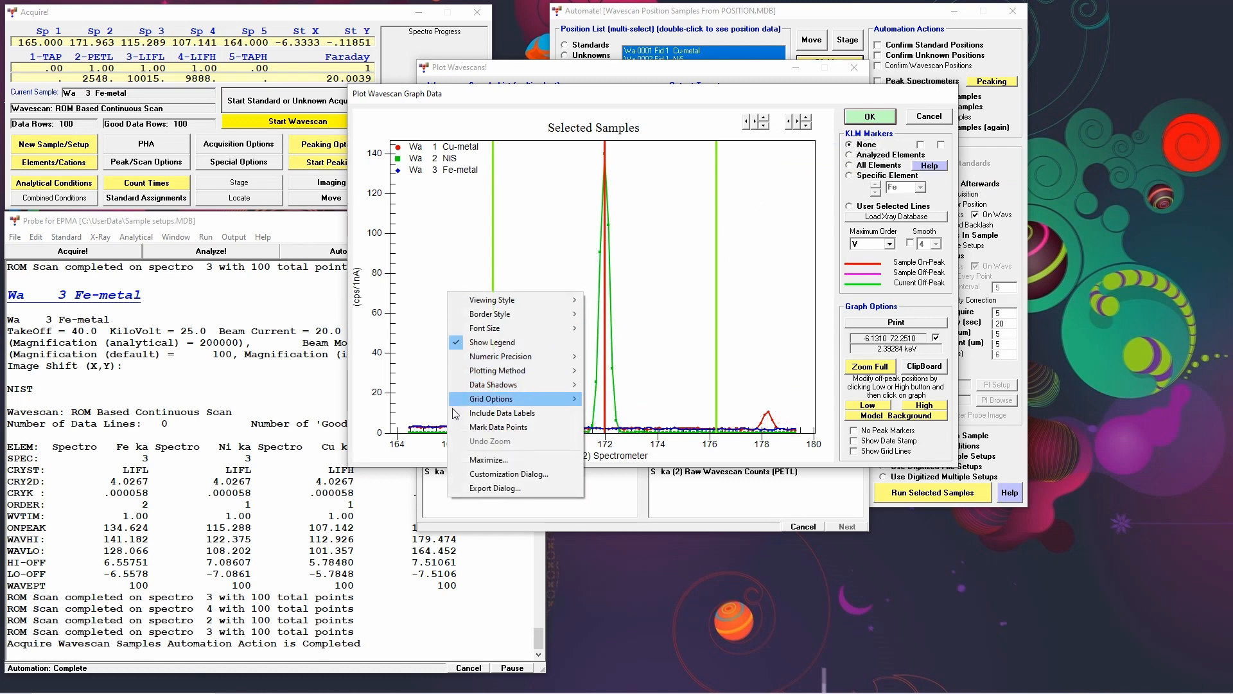
click(478, 474)
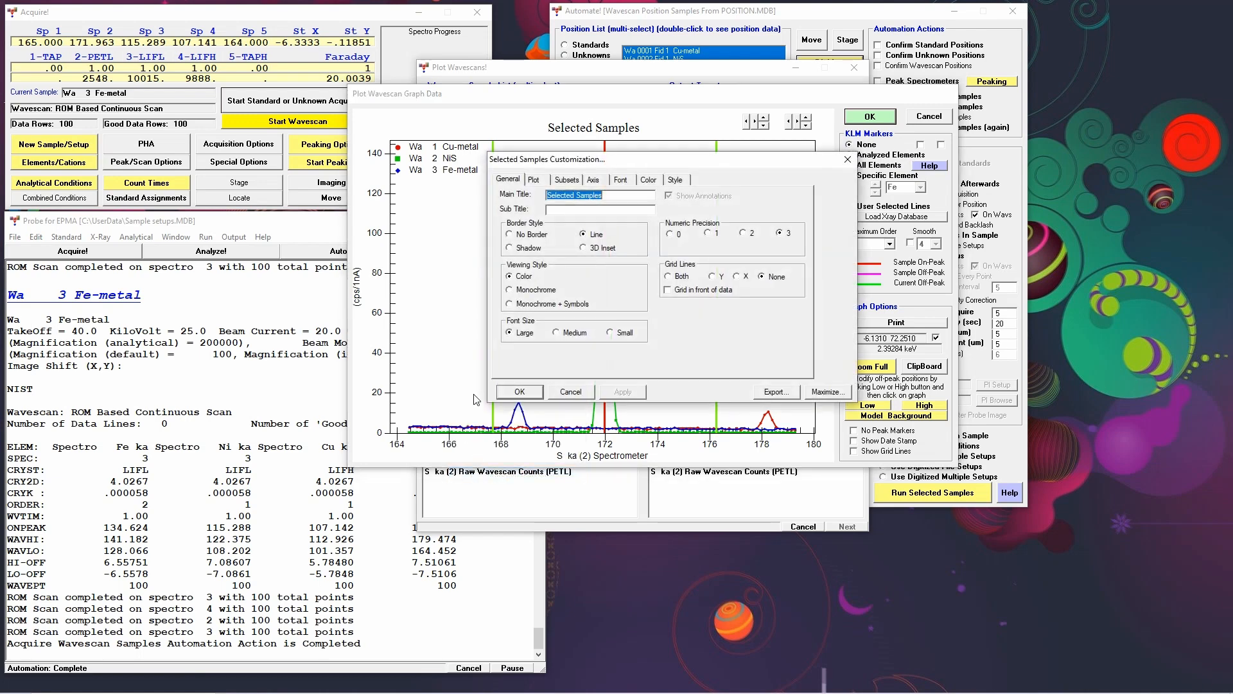
click(604, 183)
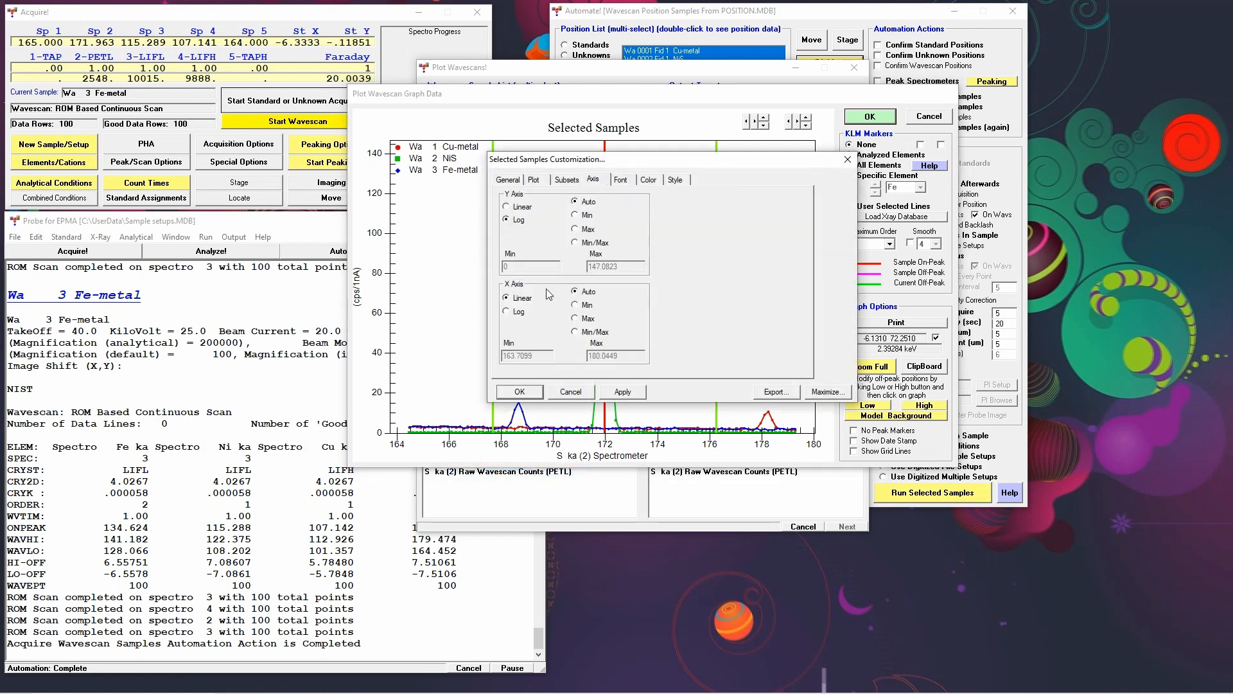
click(607, 392)
click(540, 392)
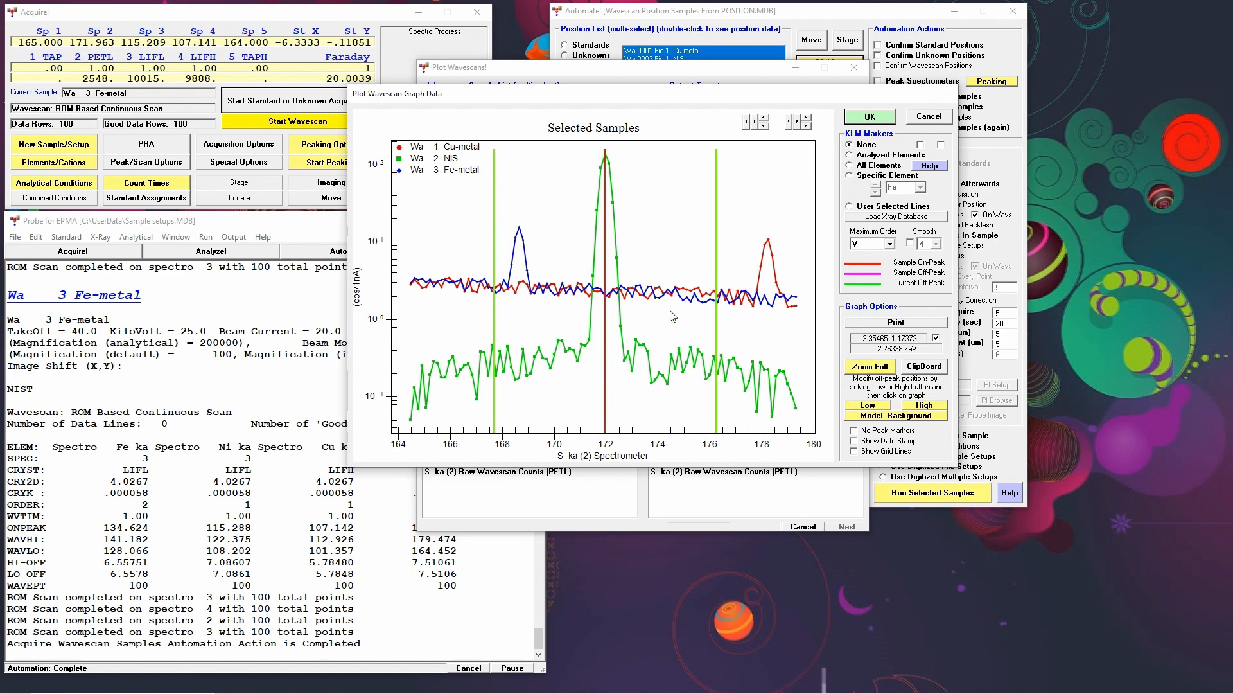
Step: Move the S ka low off-peak position to about 165.7, beyond the Fe-metal interference peak, and accept the change
click(866, 405)
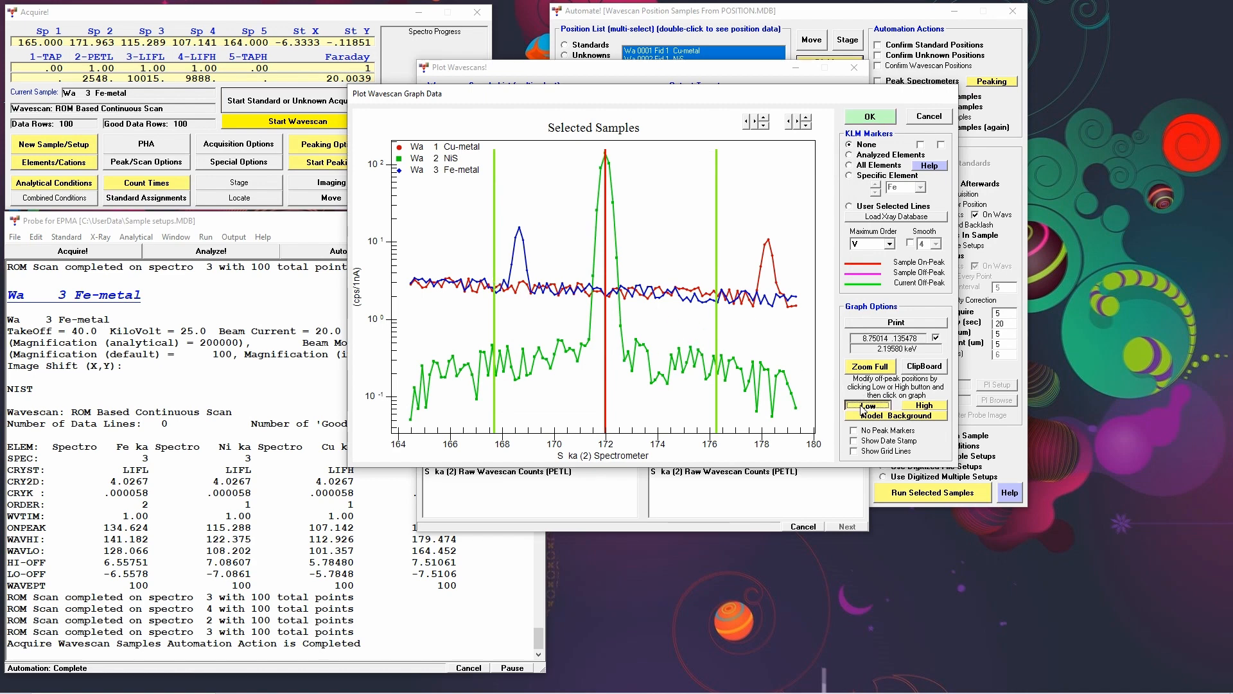
click(442, 280)
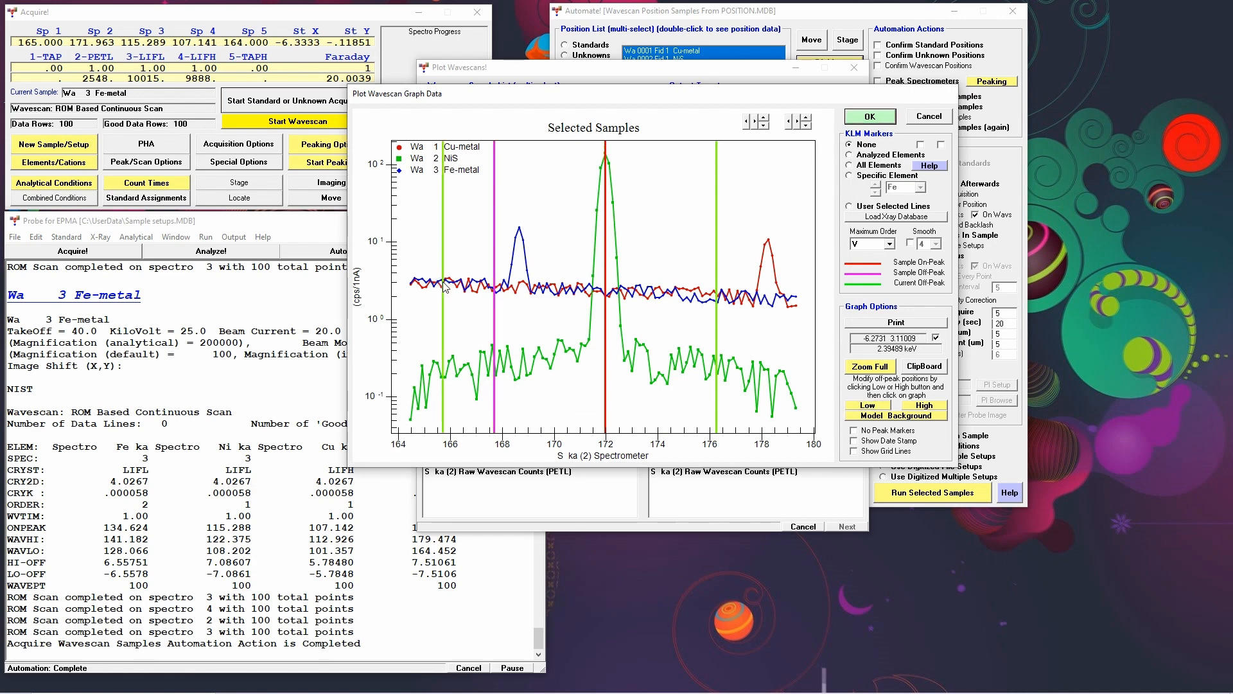
click(864, 120)
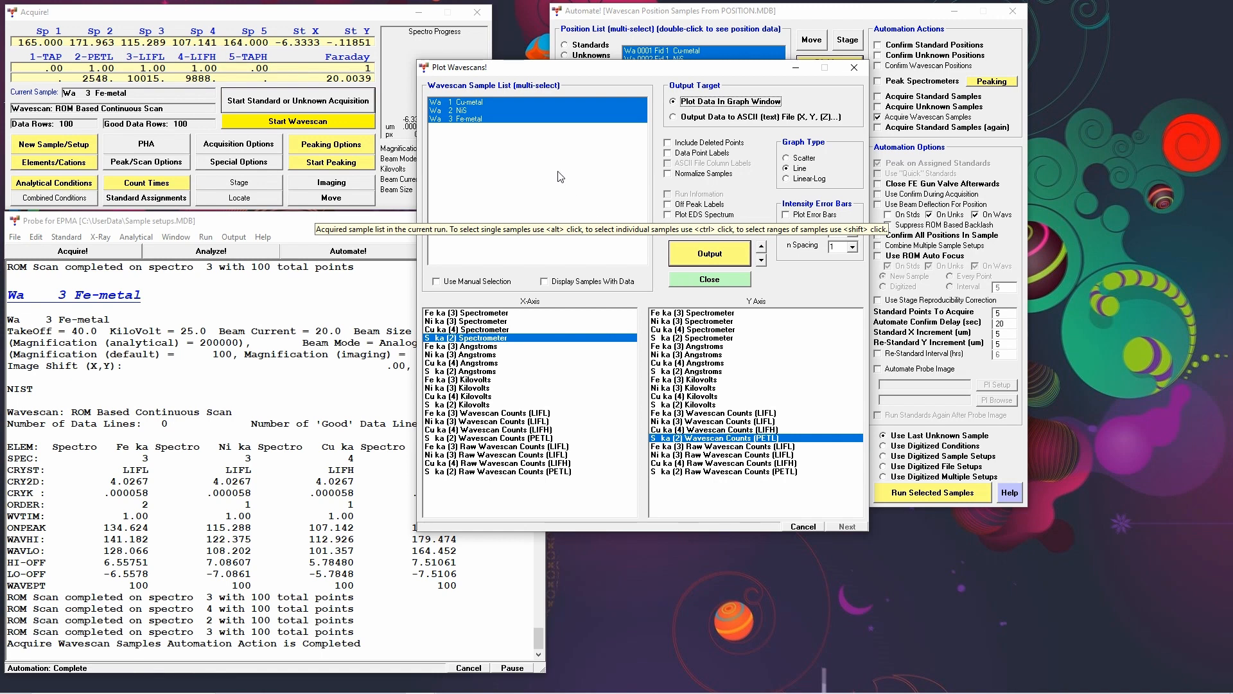
Step: Plot the S ka wavescan counts against spectrometer position for the NiS sample only
click(463, 110)
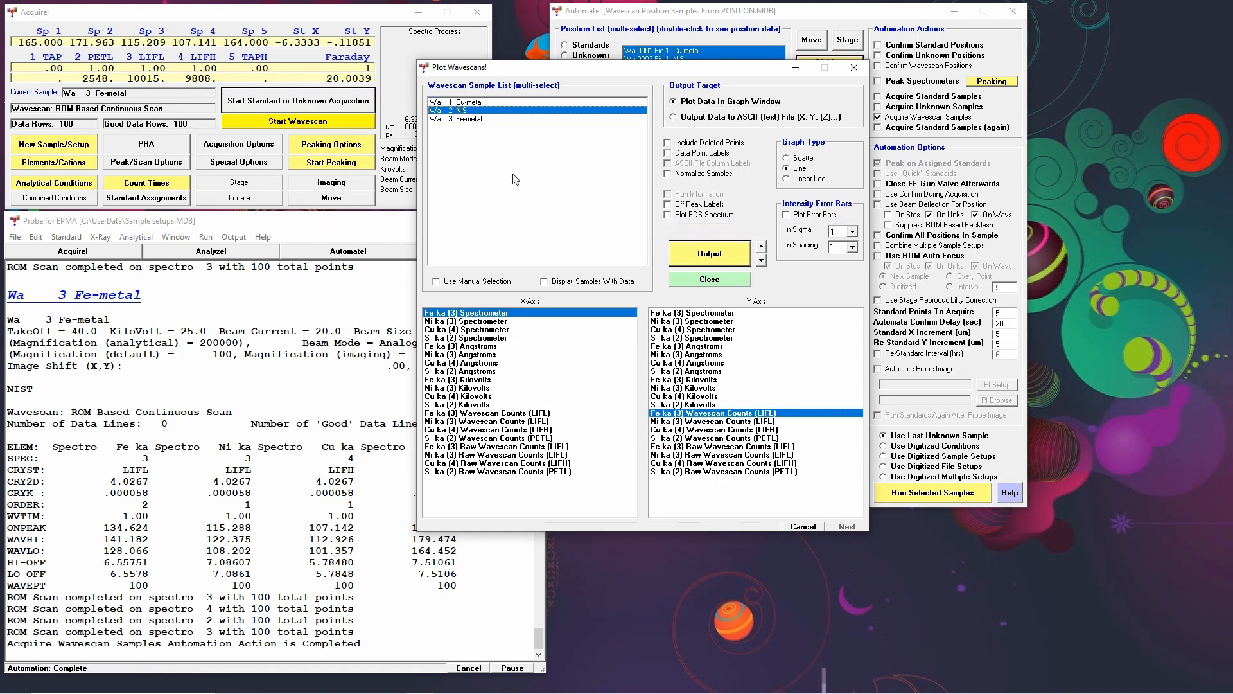
click(761, 260)
click(761, 260)
click(761, 260)
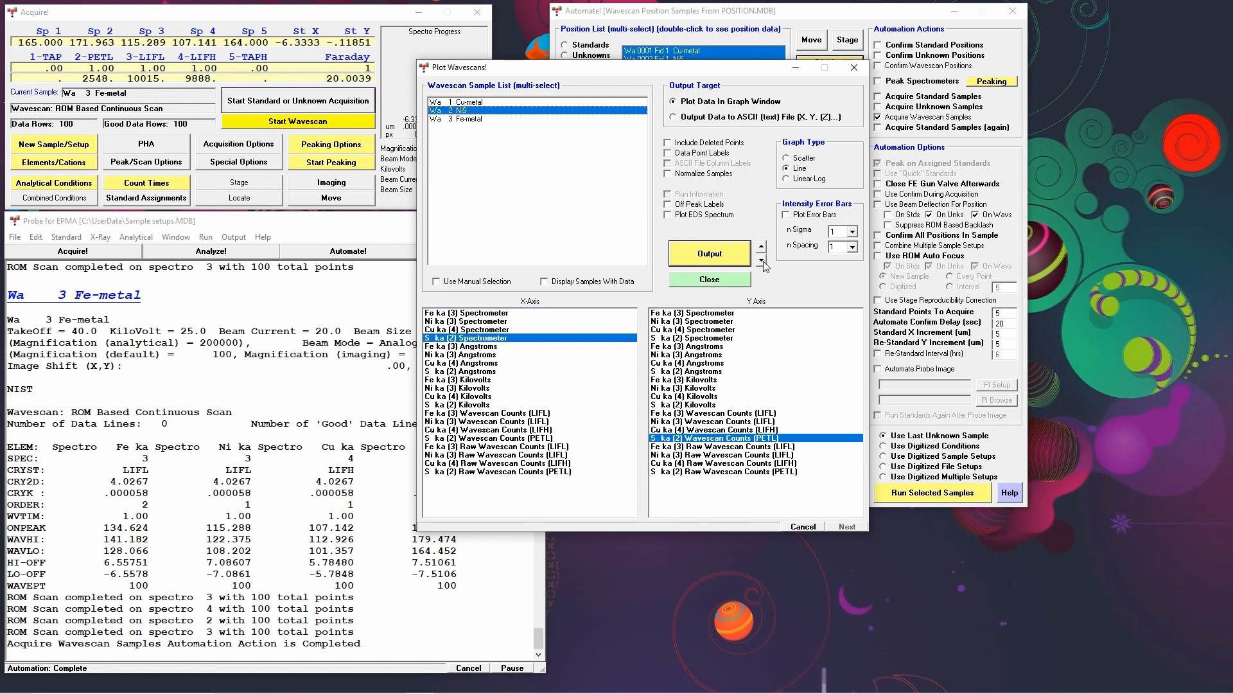
click(711, 254)
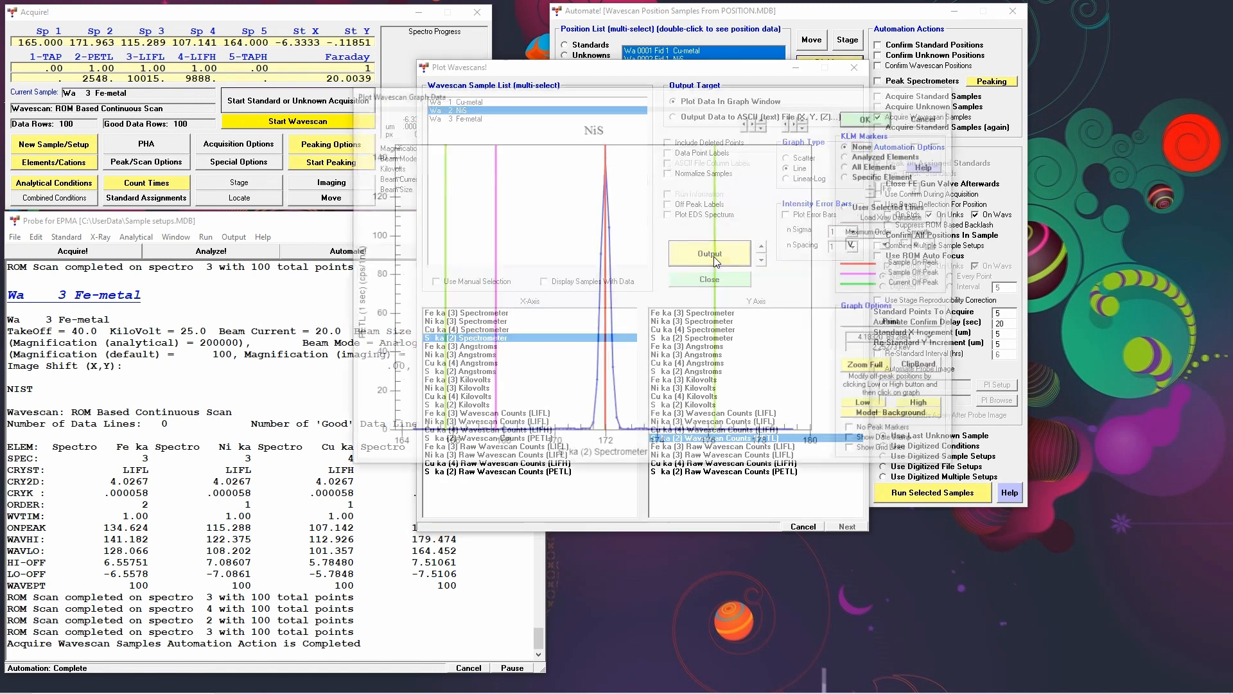
Step: Set the Y axis of the NiS-only S ka graph to a logarithmic scale
right_click(550, 254)
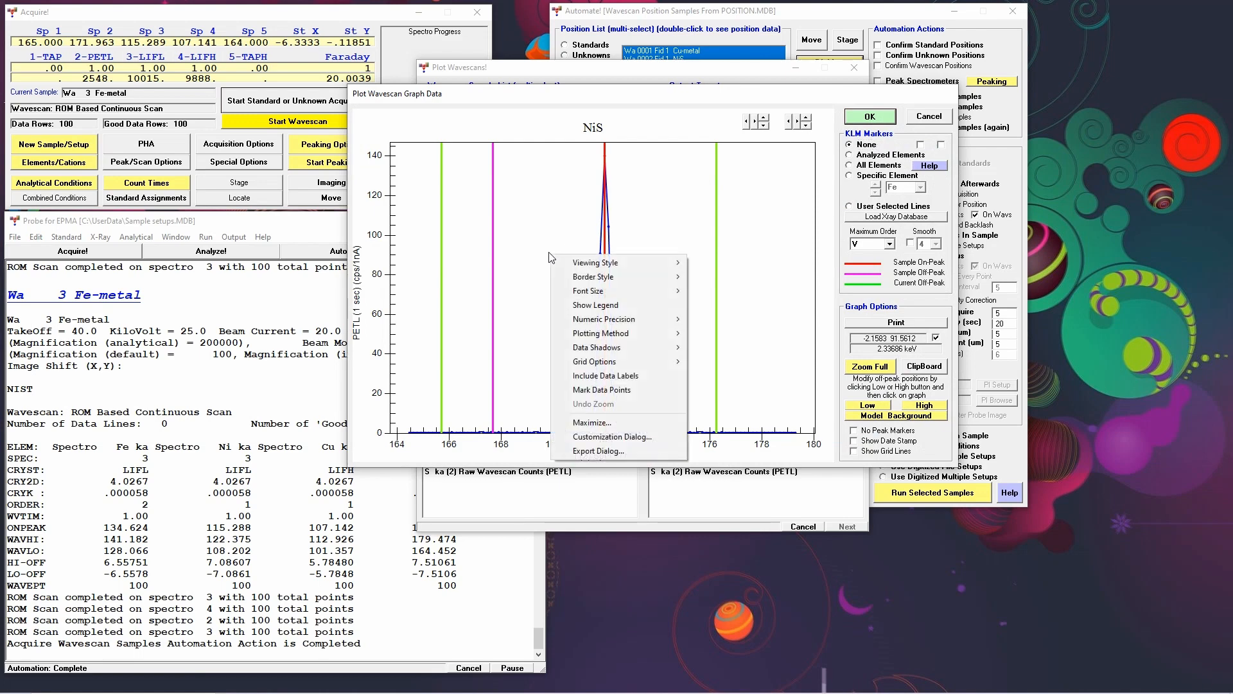
click(594, 436)
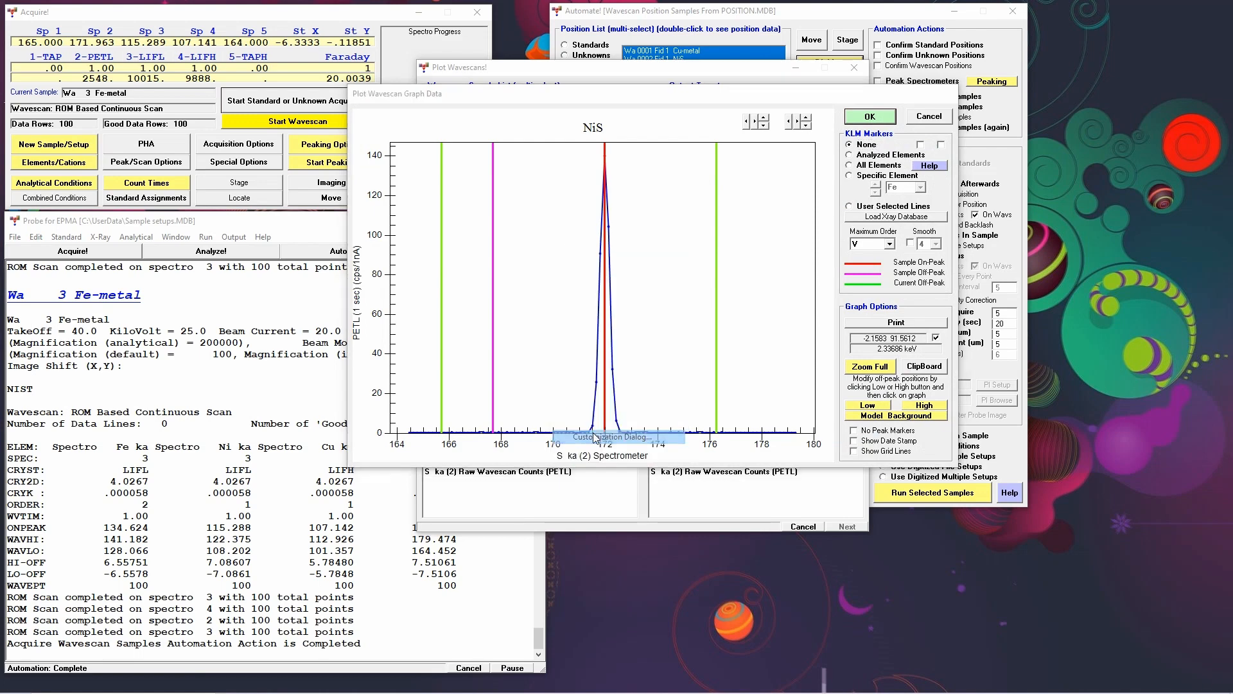
click(594, 181)
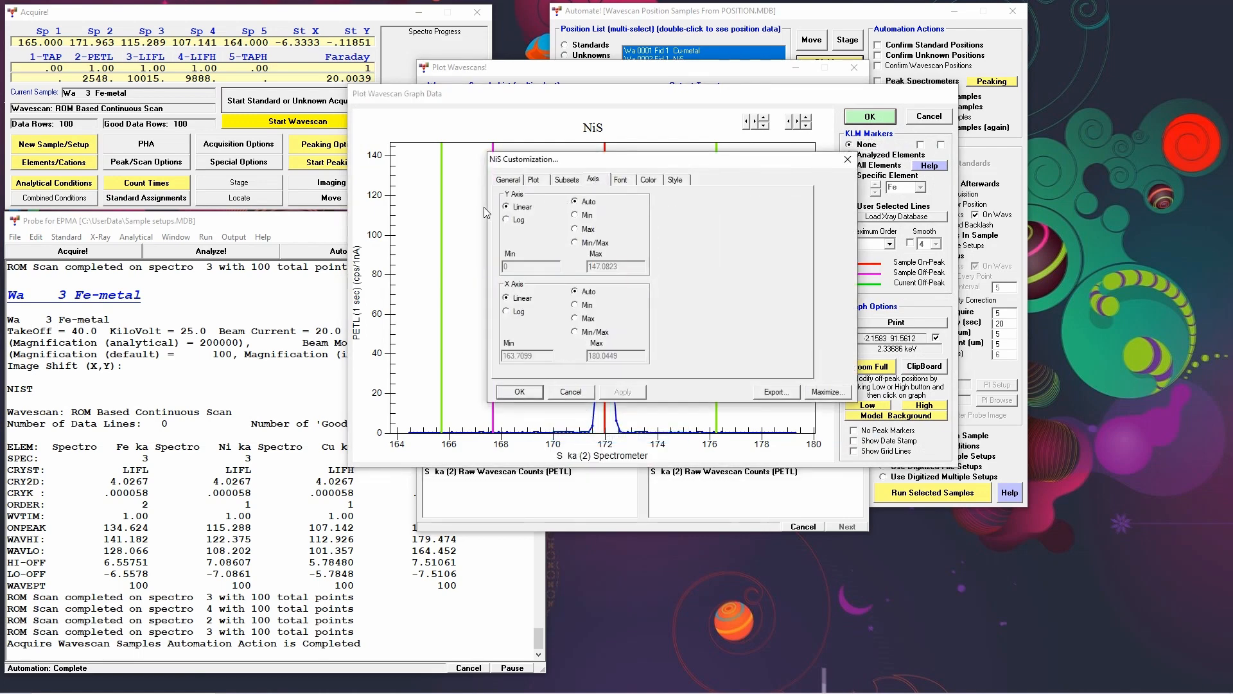
click(507, 219)
click(624, 399)
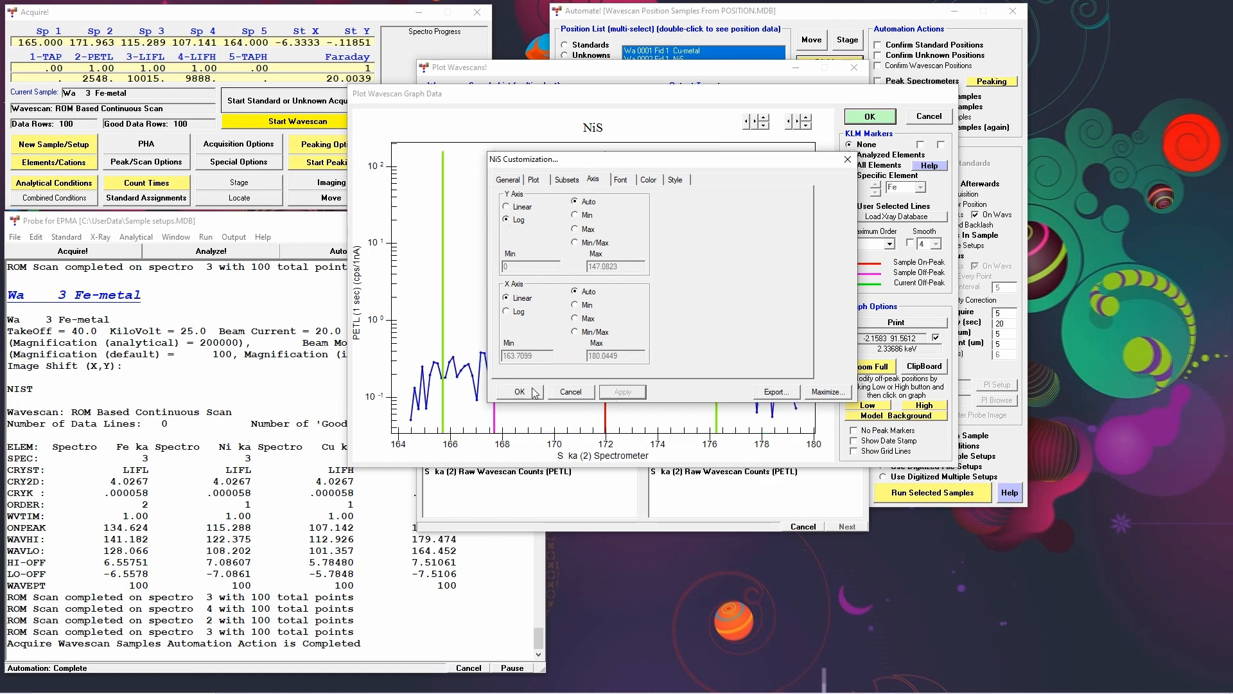
click(532, 392)
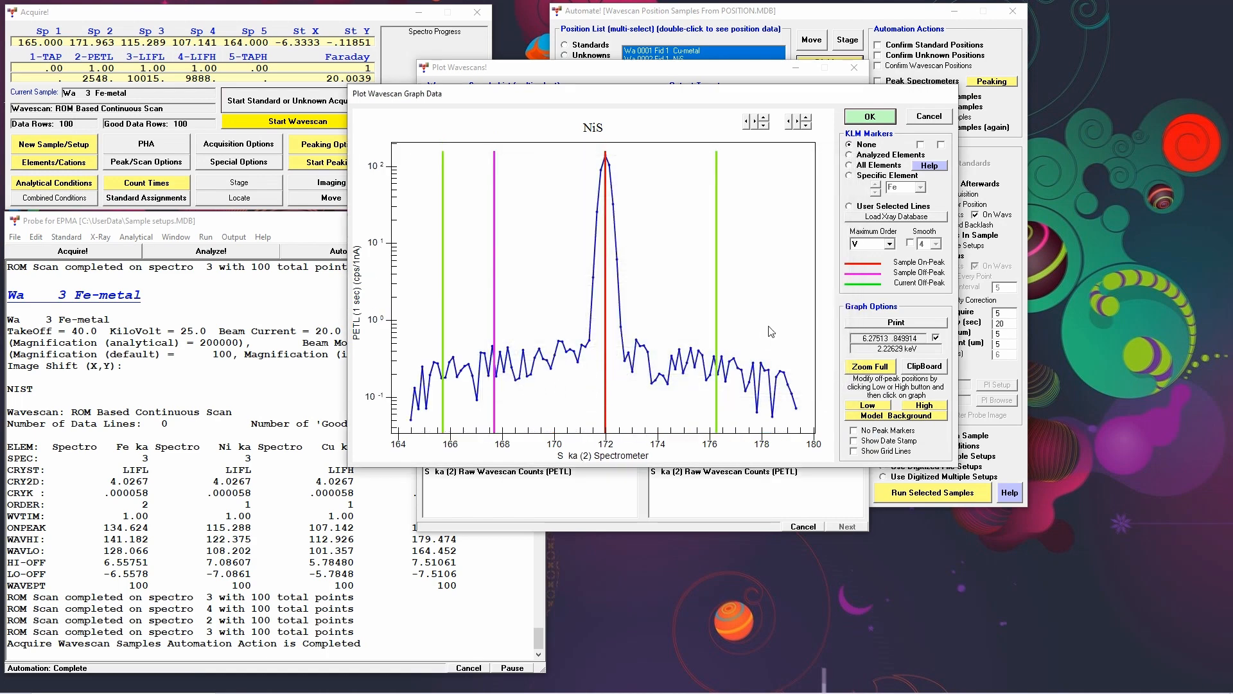
Step: Open background modelling for the NiS S ka scan and preview the Average, High Only and Low Only background types
click(893, 417)
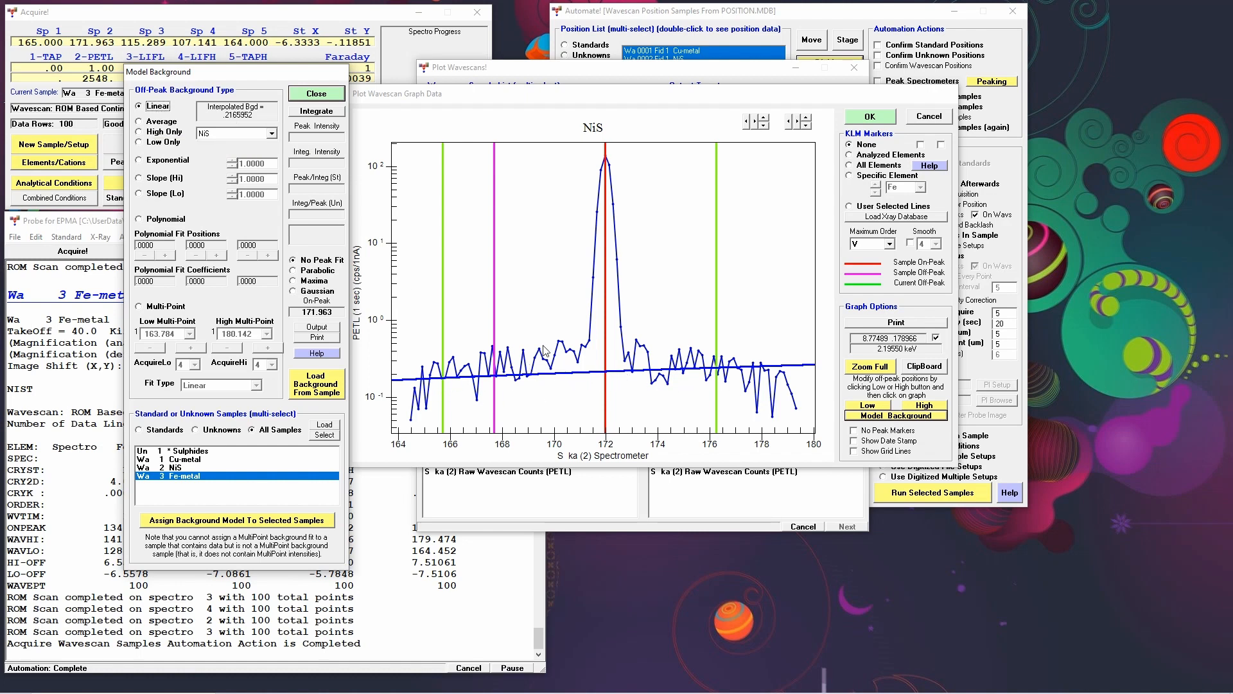
click(139, 123)
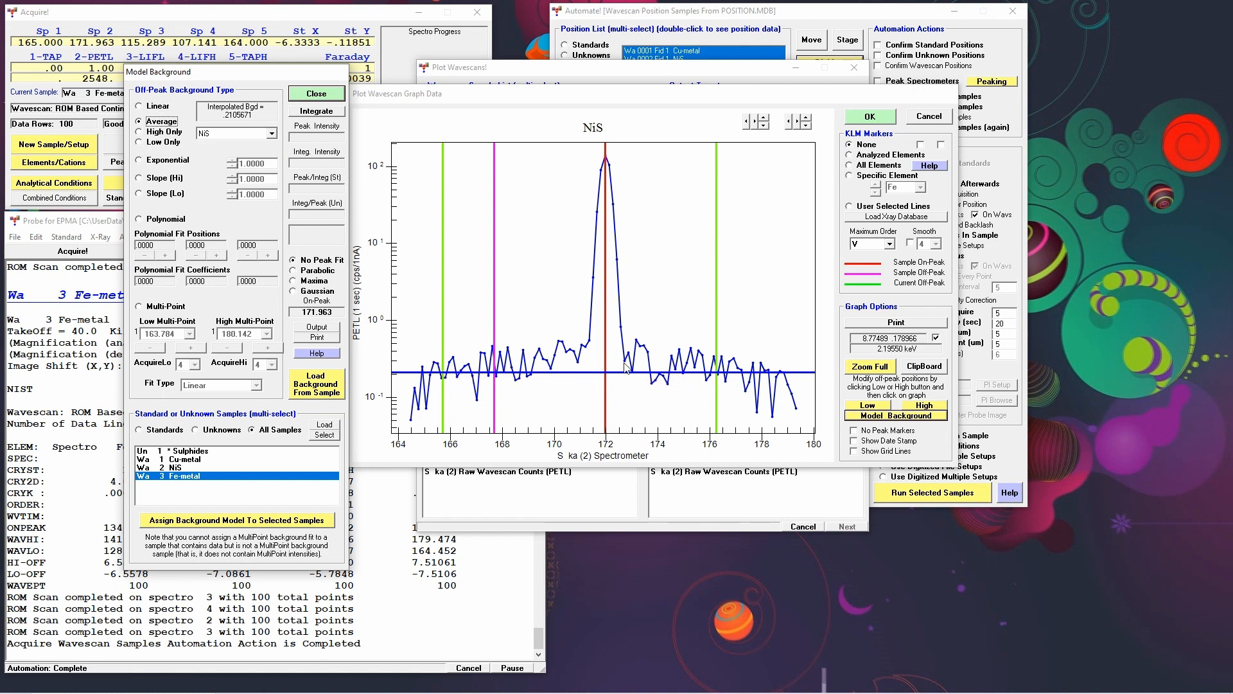
click(140, 132)
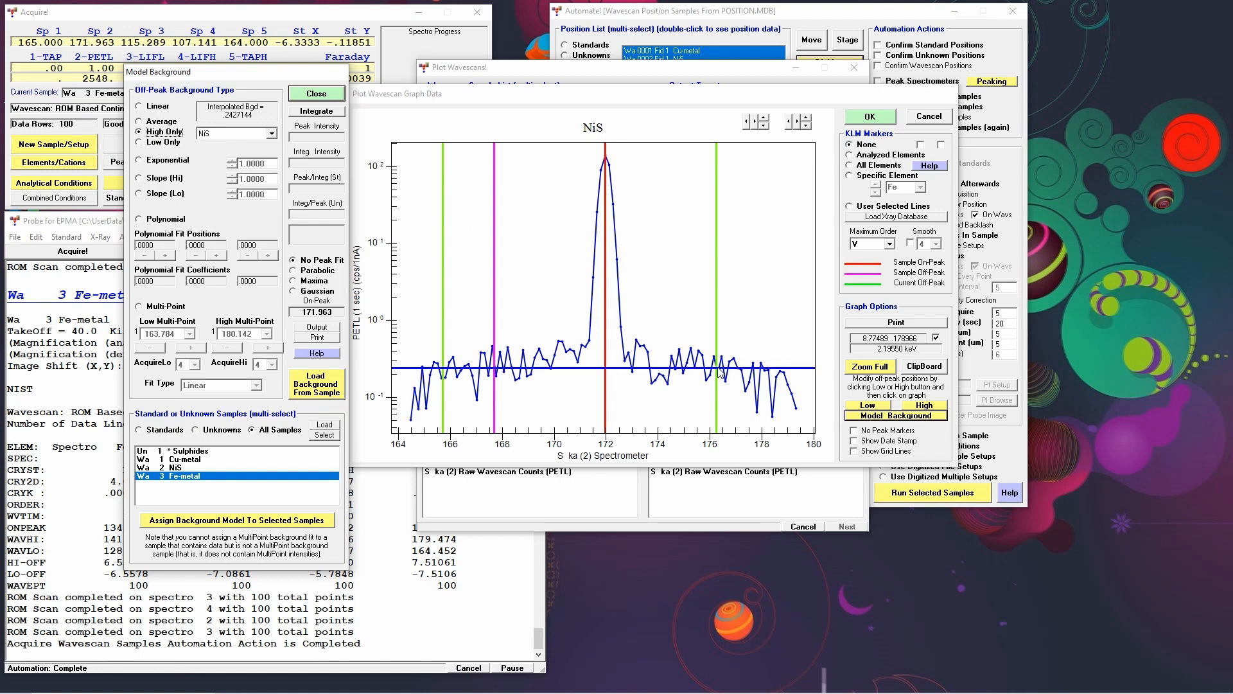
click(140, 143)
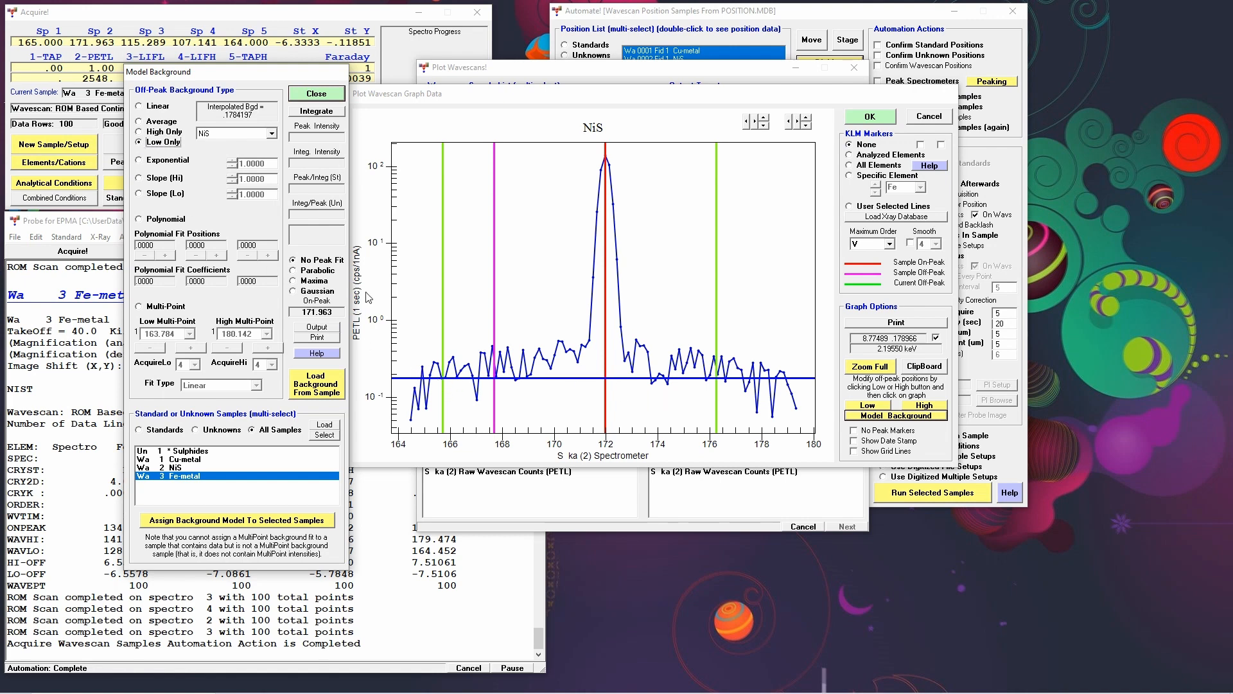
Step: Try the Slope (Hi) background type, lowering its coefficient to .43047 and raising it again to 1.01505
click(140, 179)
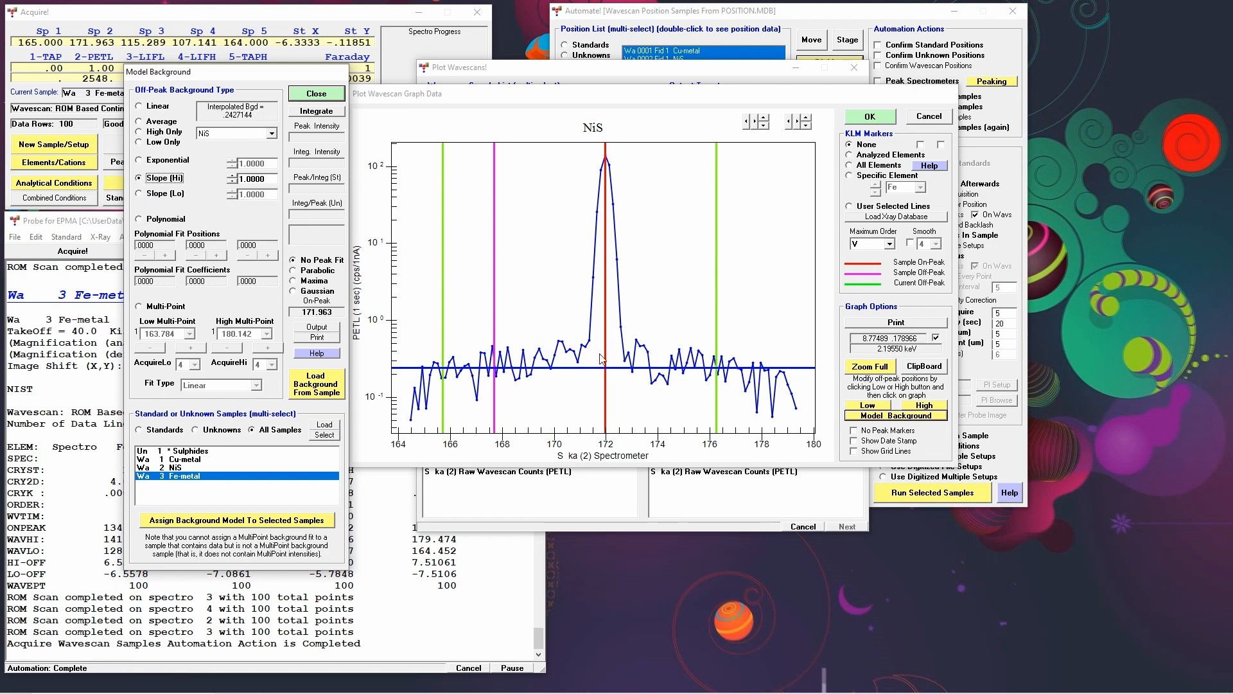
click(232, 179)
click(232, 180)
click(232, 180)
click(233, 180)
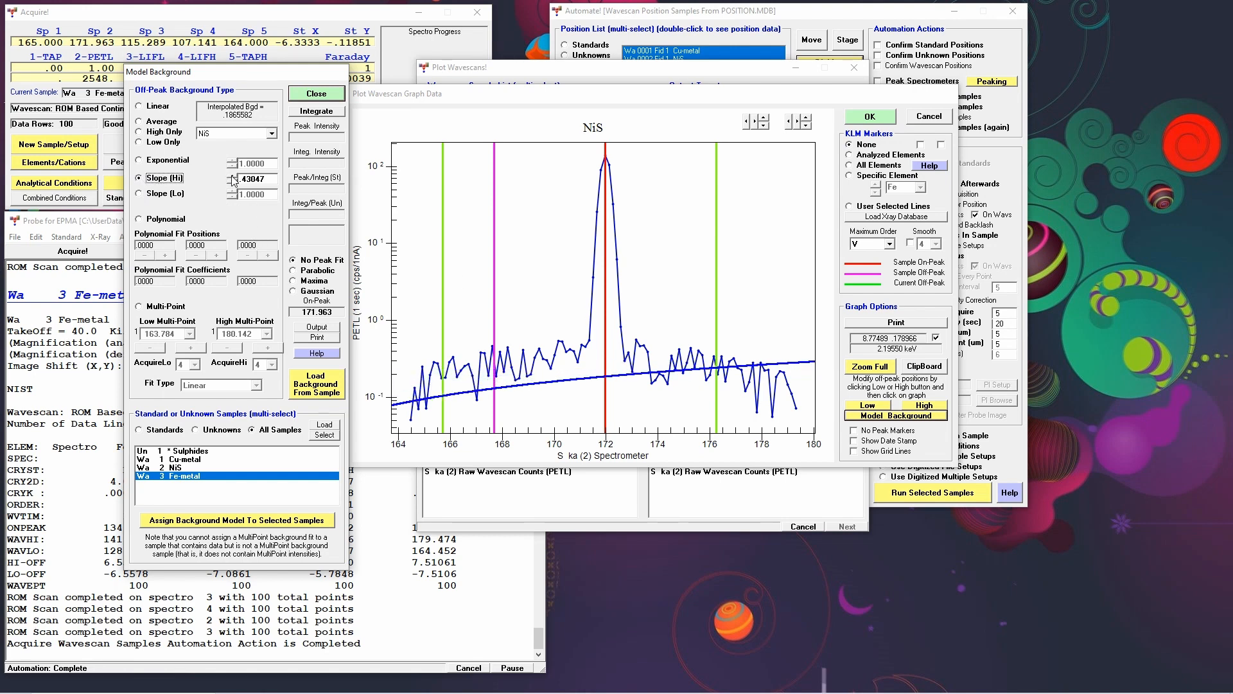
click(232, 184)
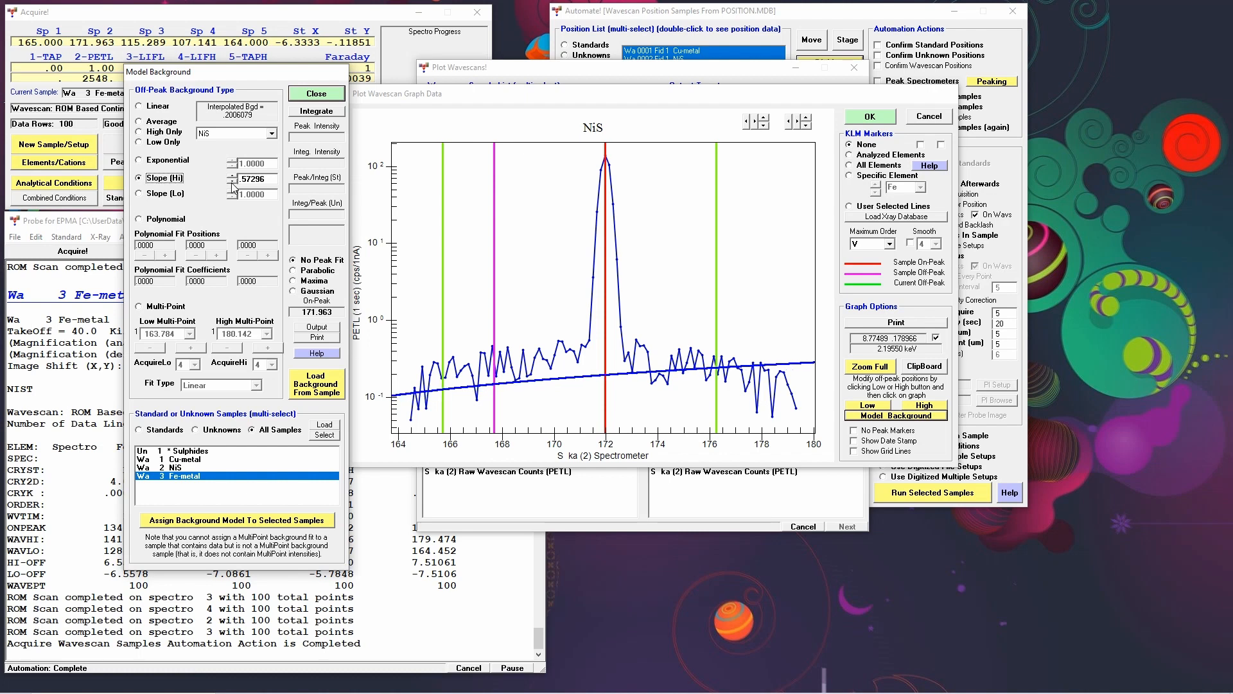
click(233, 183)
click(232, 183)
click(232, 184)
click(232, 183)
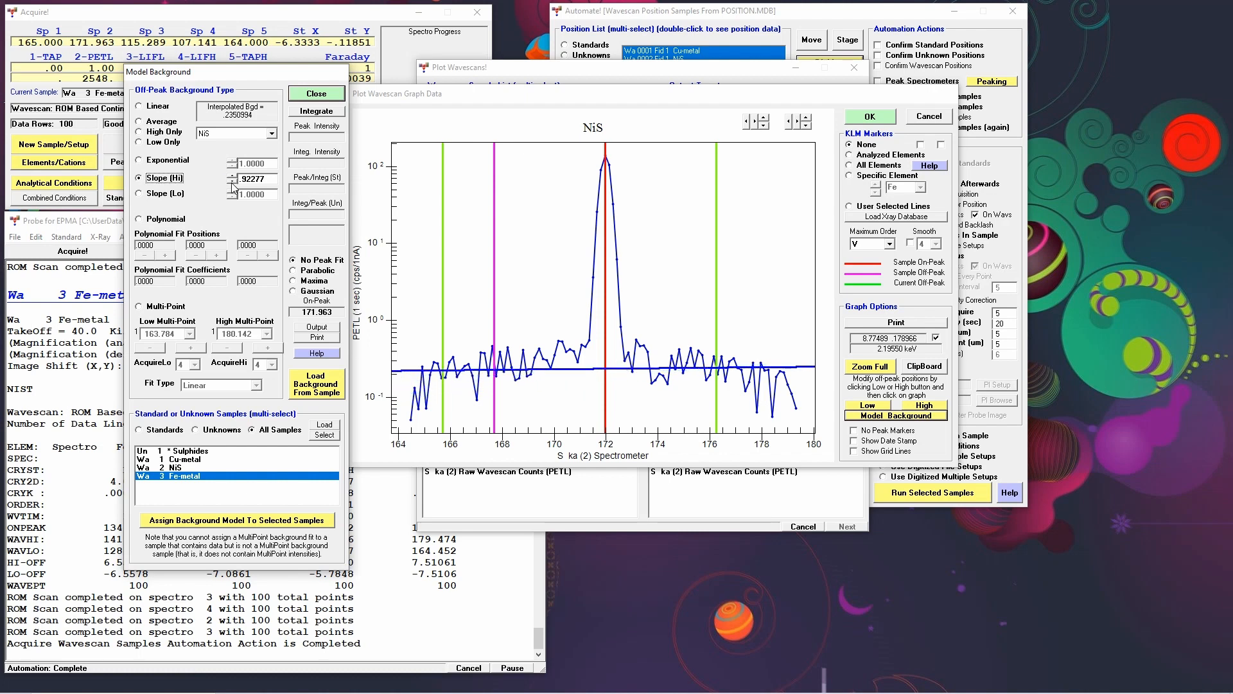
click(233, 183)
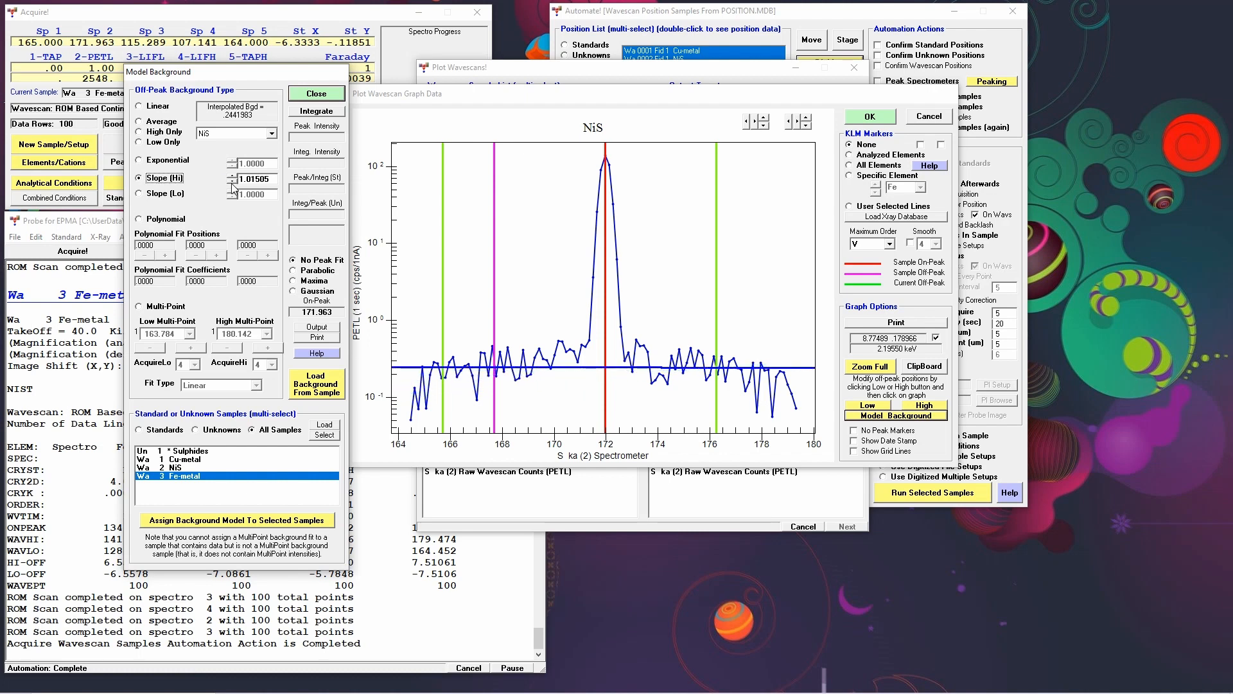
Step: Preview the Slope (Lo), Exponential and Polynomial background types on the NiS S ka scan
click(139, 194)
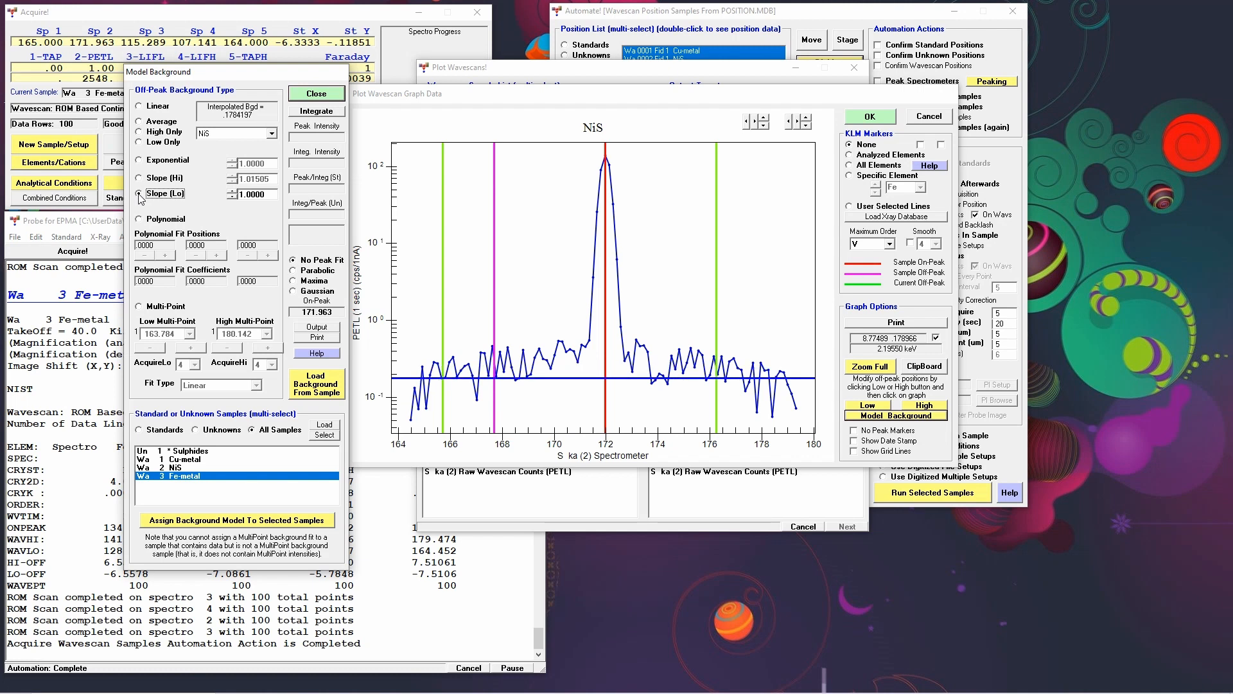
click(140, 160)
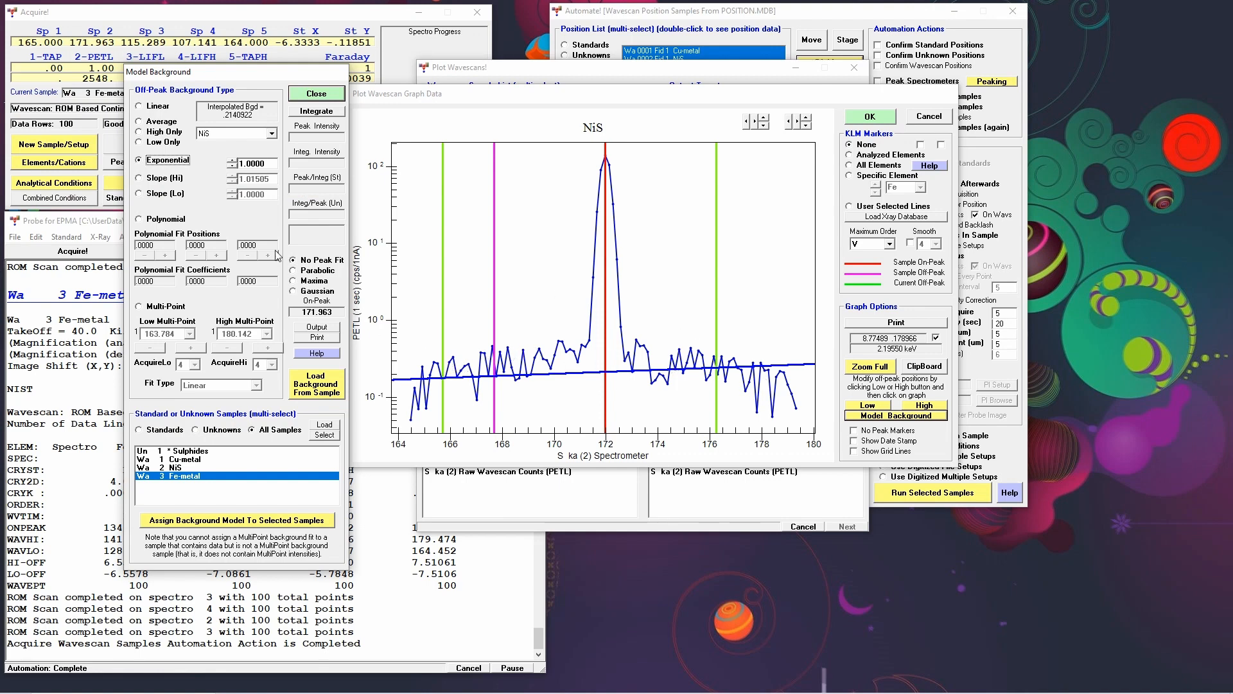
click(140, 219)
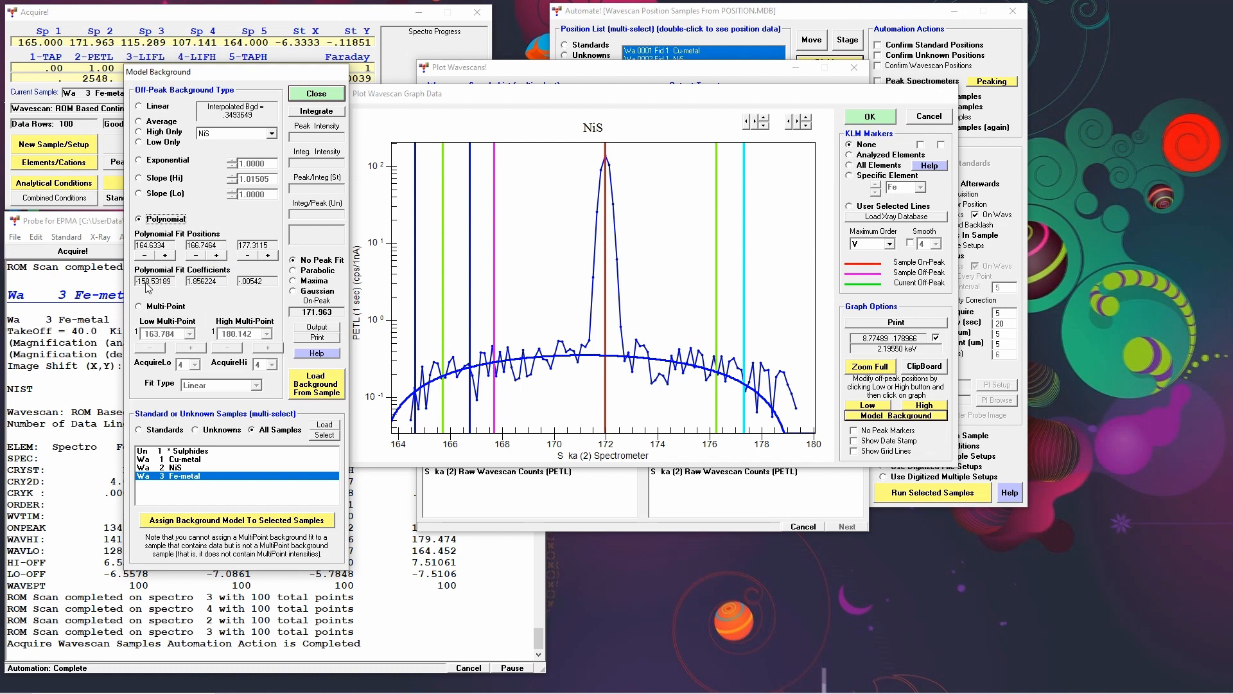
Step: Set the background type back to Linear and select the Cu-metal, NiS and Fe-metal wavescans in the sample list
click(139, 107)
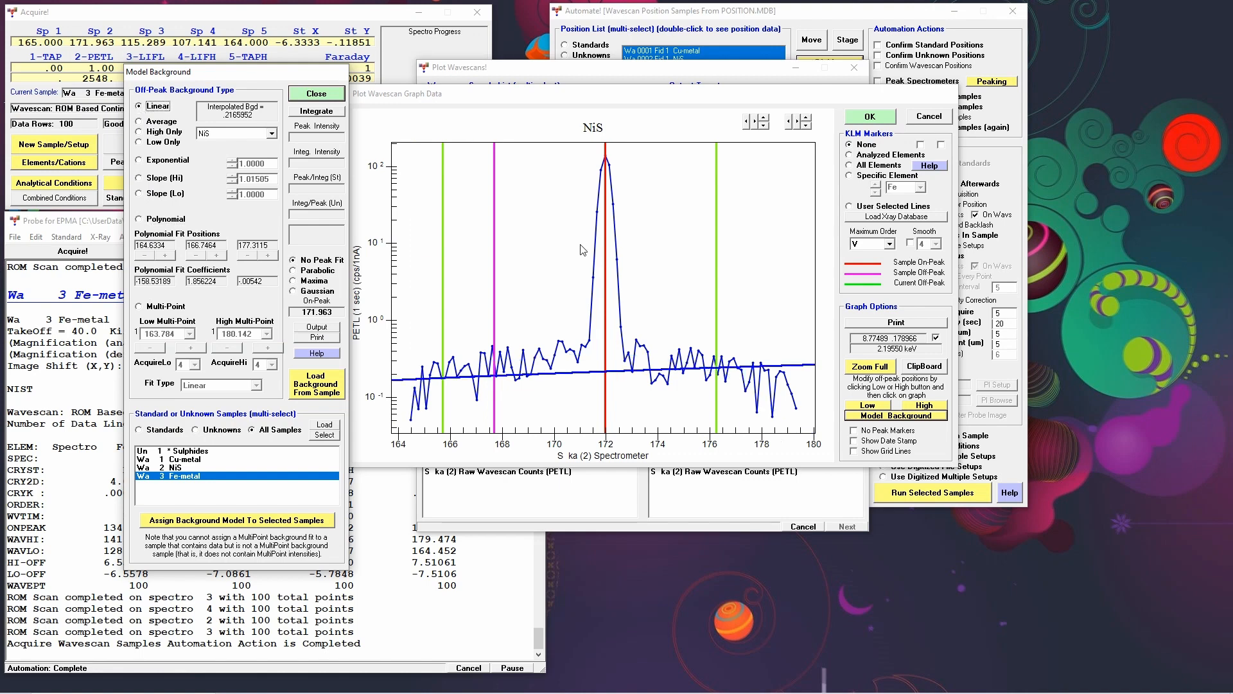
click(179, 468)
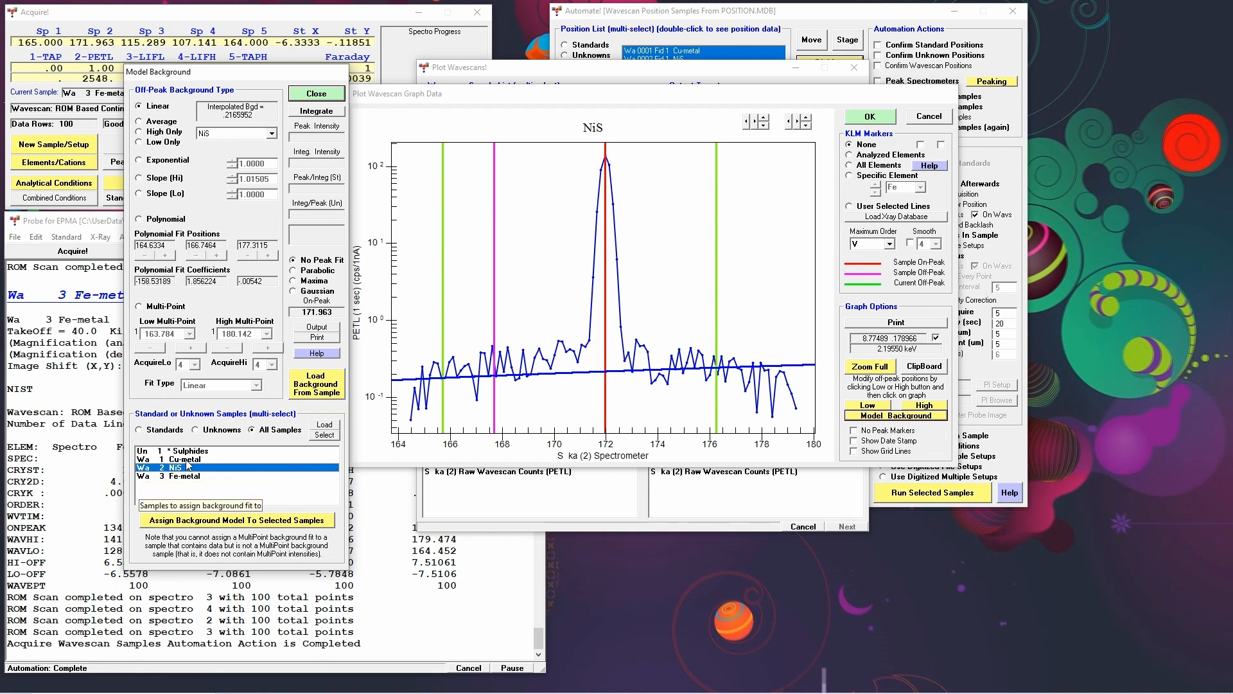
click(185, 459)
shift+click(185, 475)
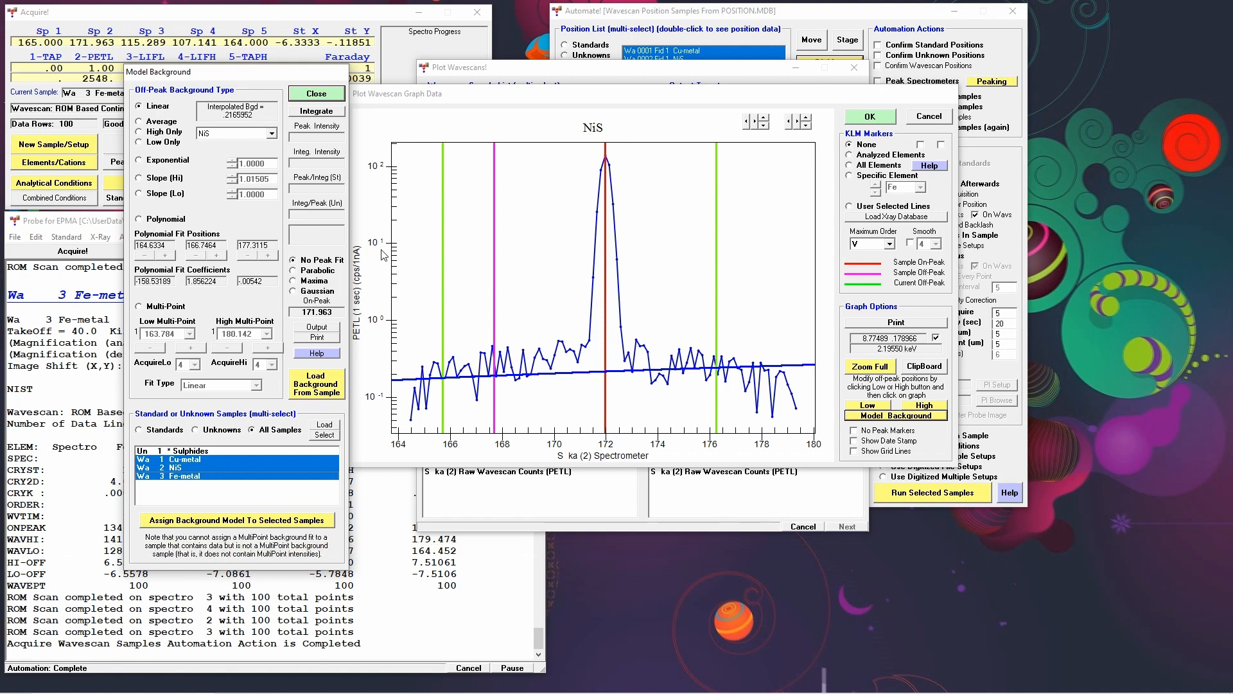
Step: Close the background model, accept the NiS S ka graph and leave wavescan plotting
click(315, 94)
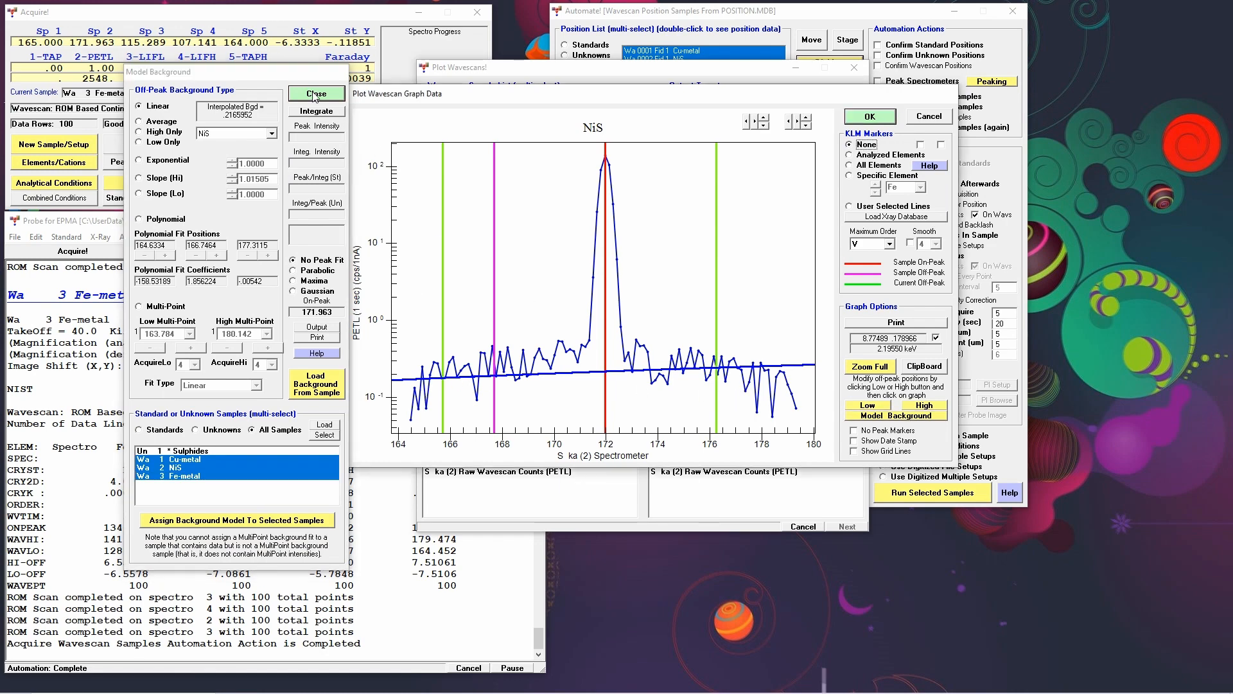
click(884, 120)
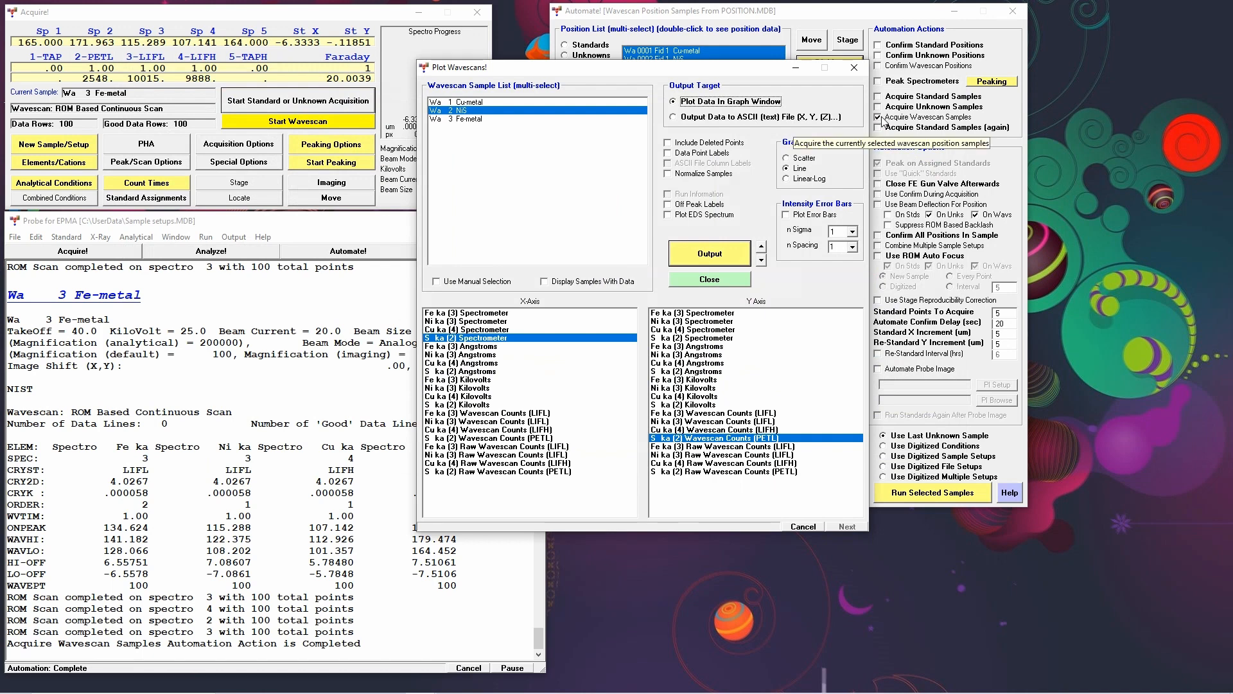
click(709, 280)
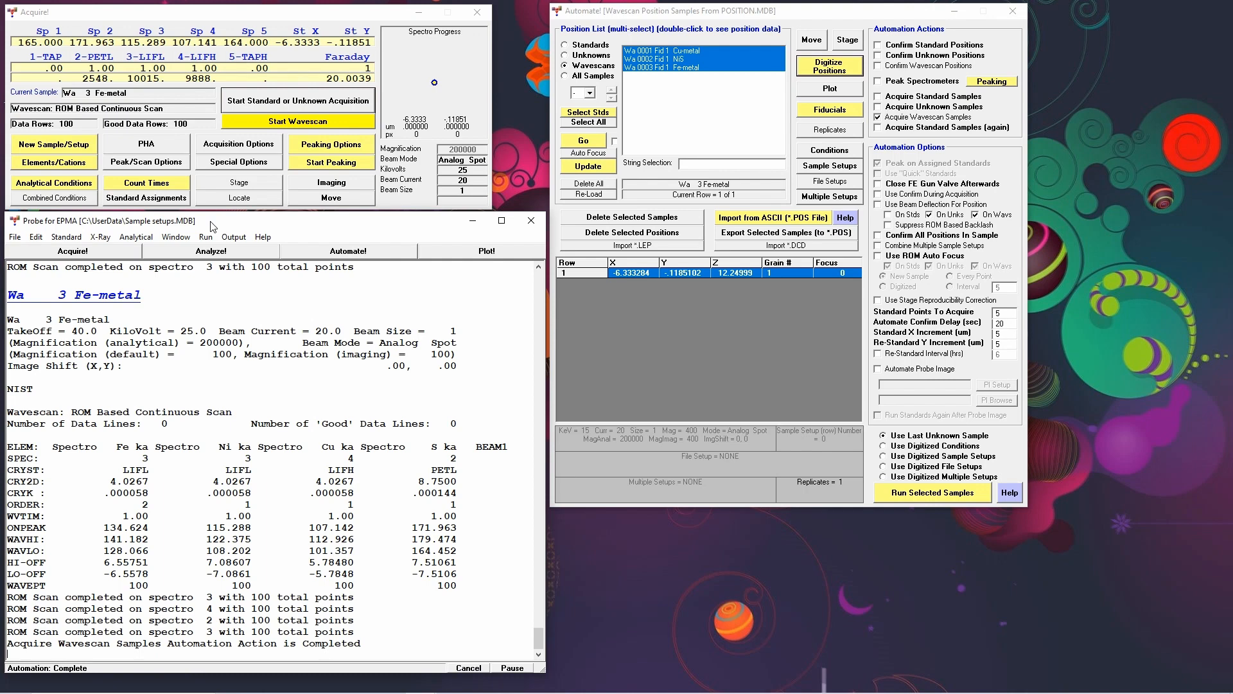
Step: In the standard assignments, add Ni, order I, with standard 102 NiS as the first interference on Cu ka, and accept the assignments
click(148, 199)
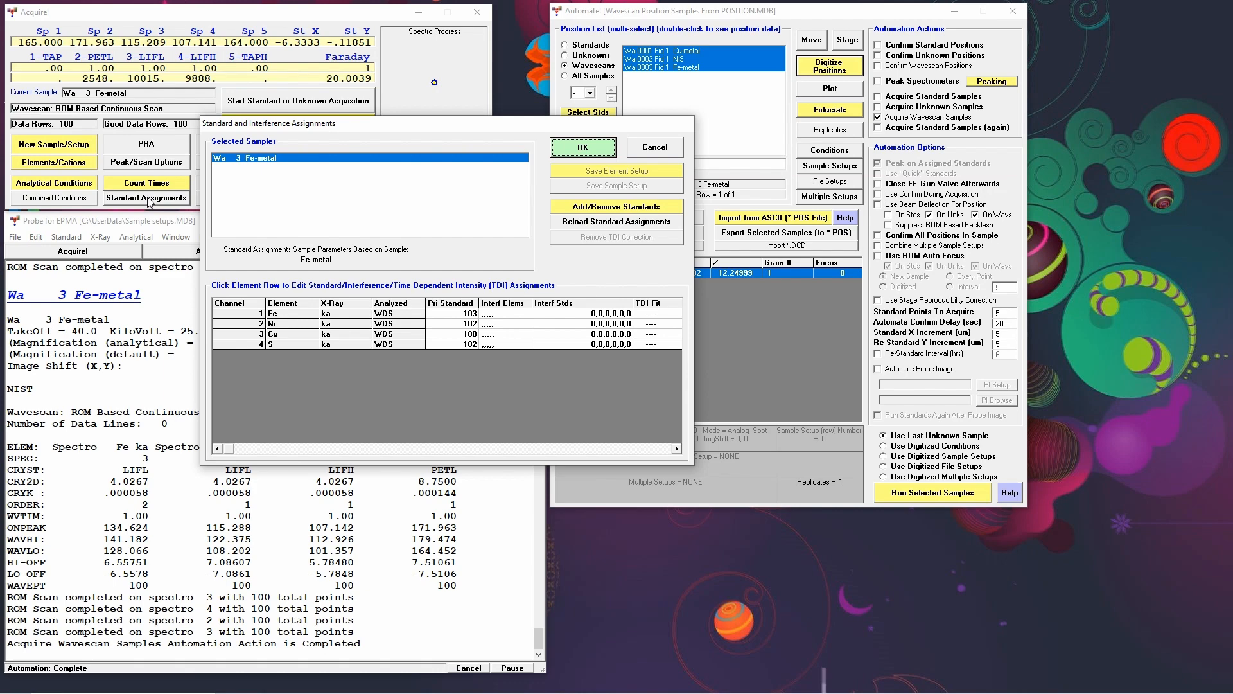
click(255, 334)
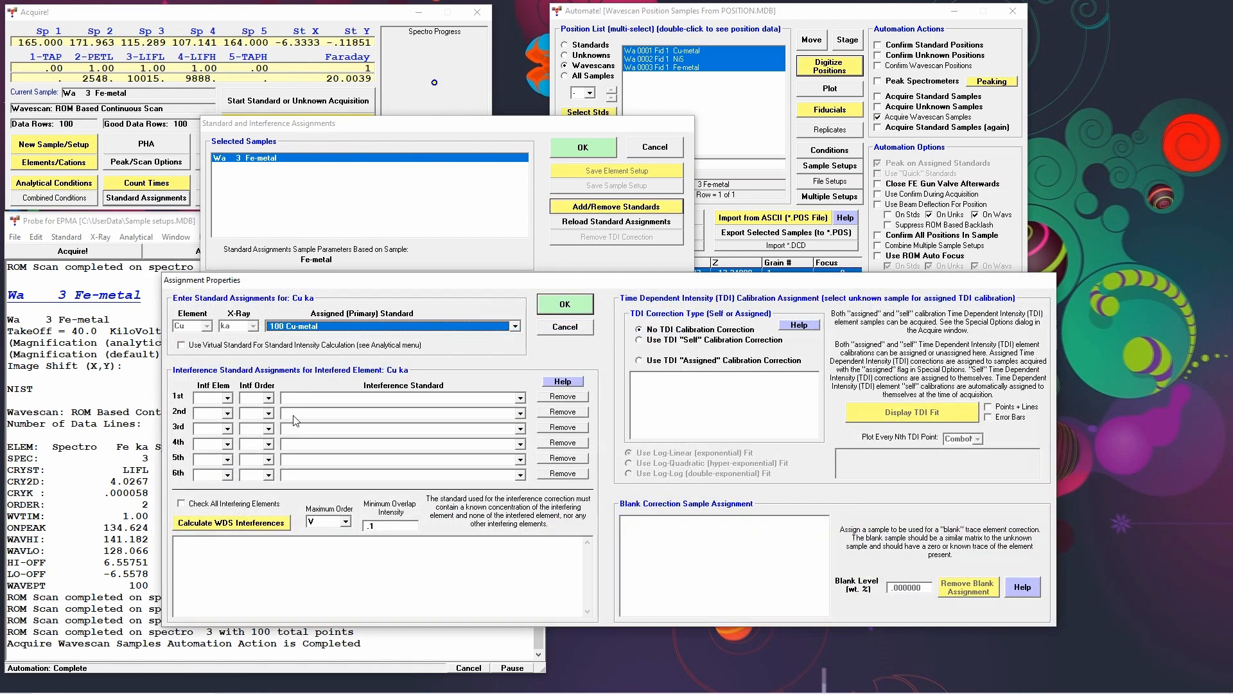
click(228, 398)
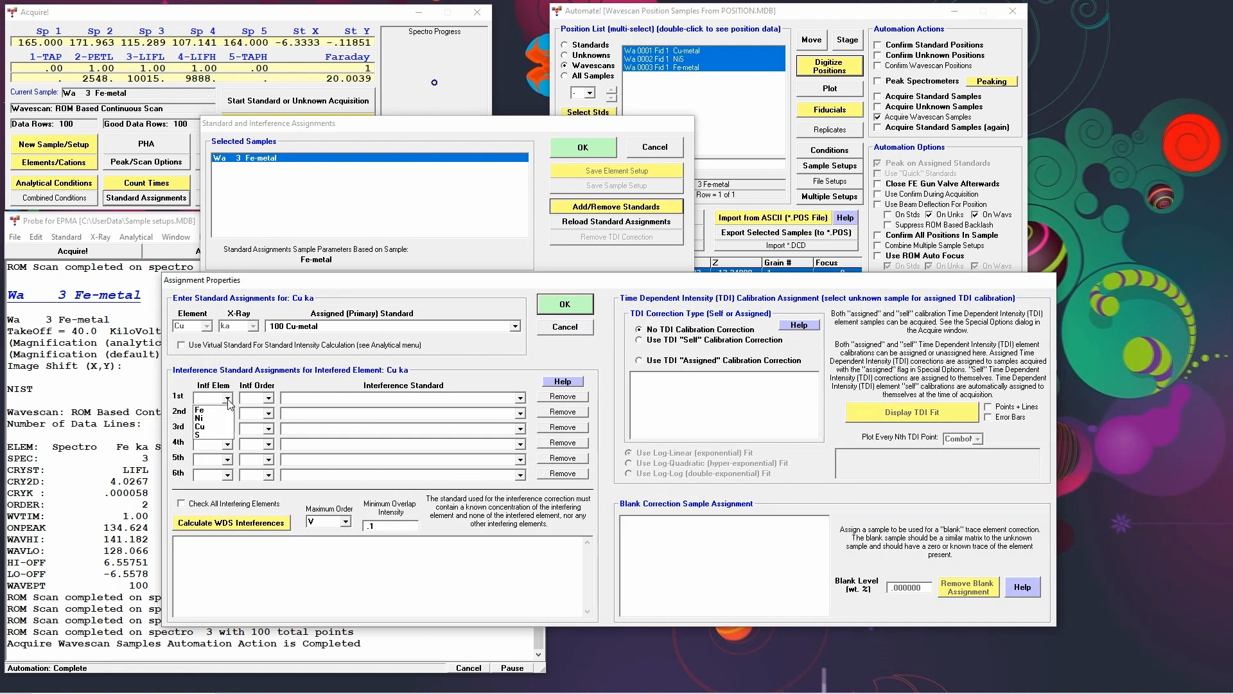
click(211, 419)
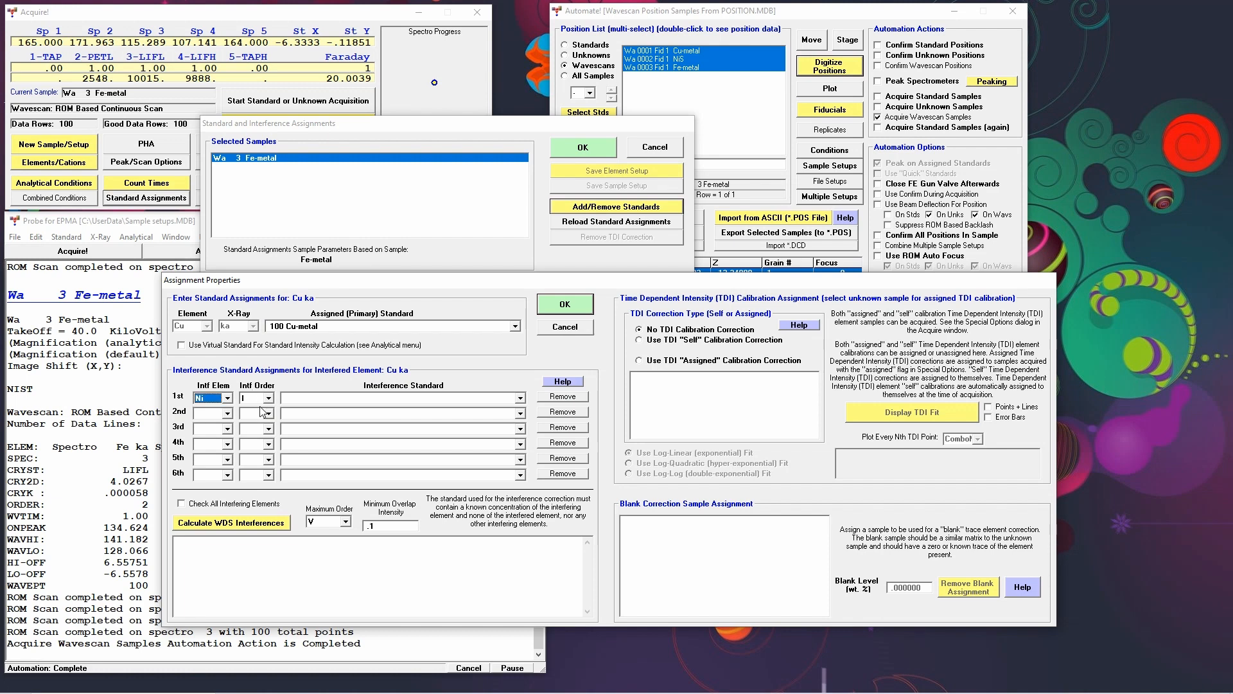
click(520, 398)
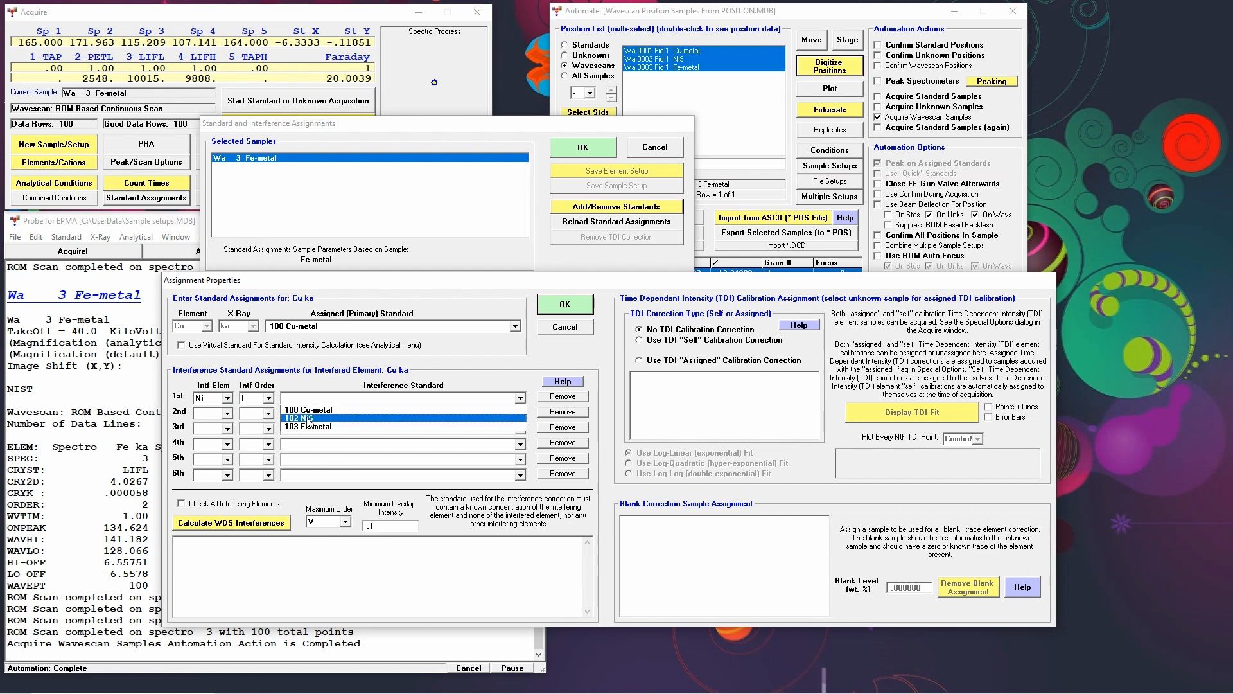
click(308, 421)
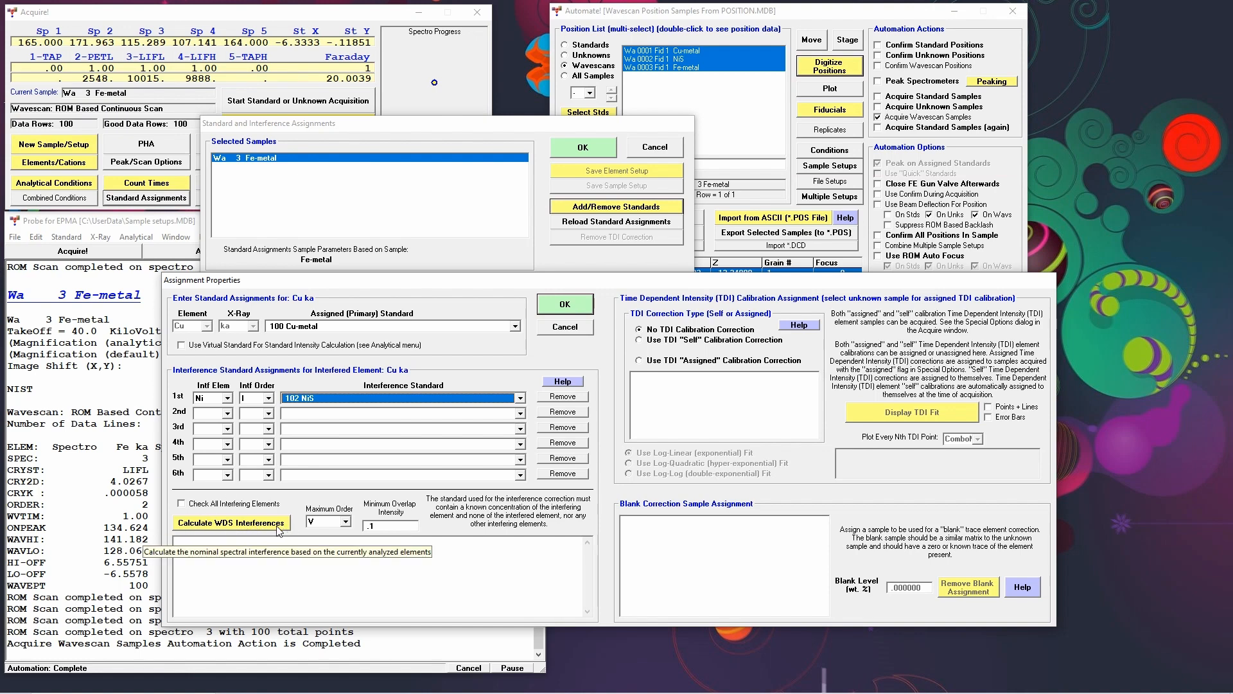
click(341, 521)
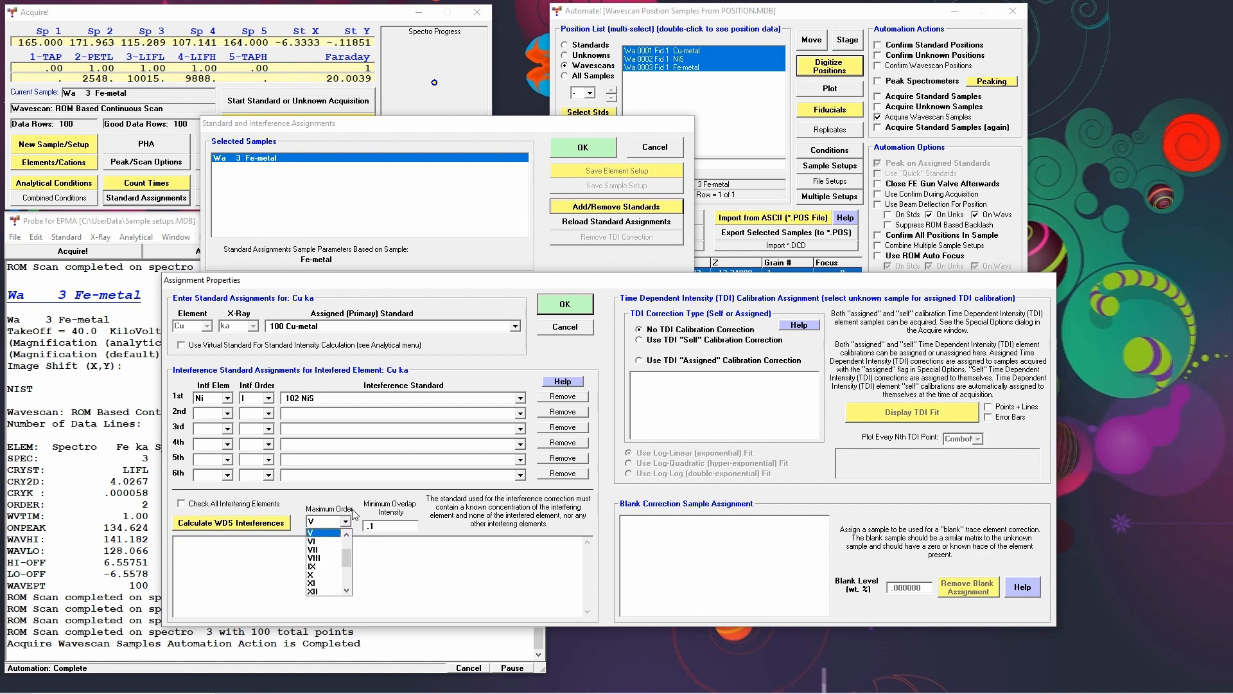
click(355, 501)
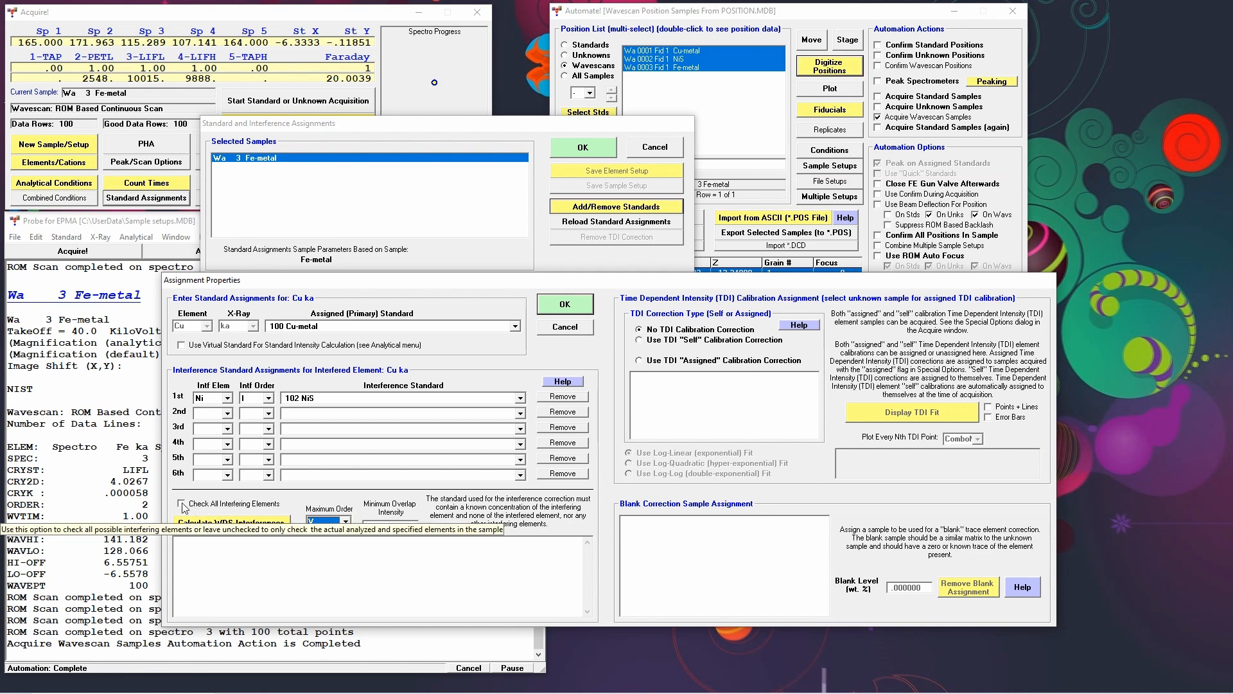
click(571, 306)
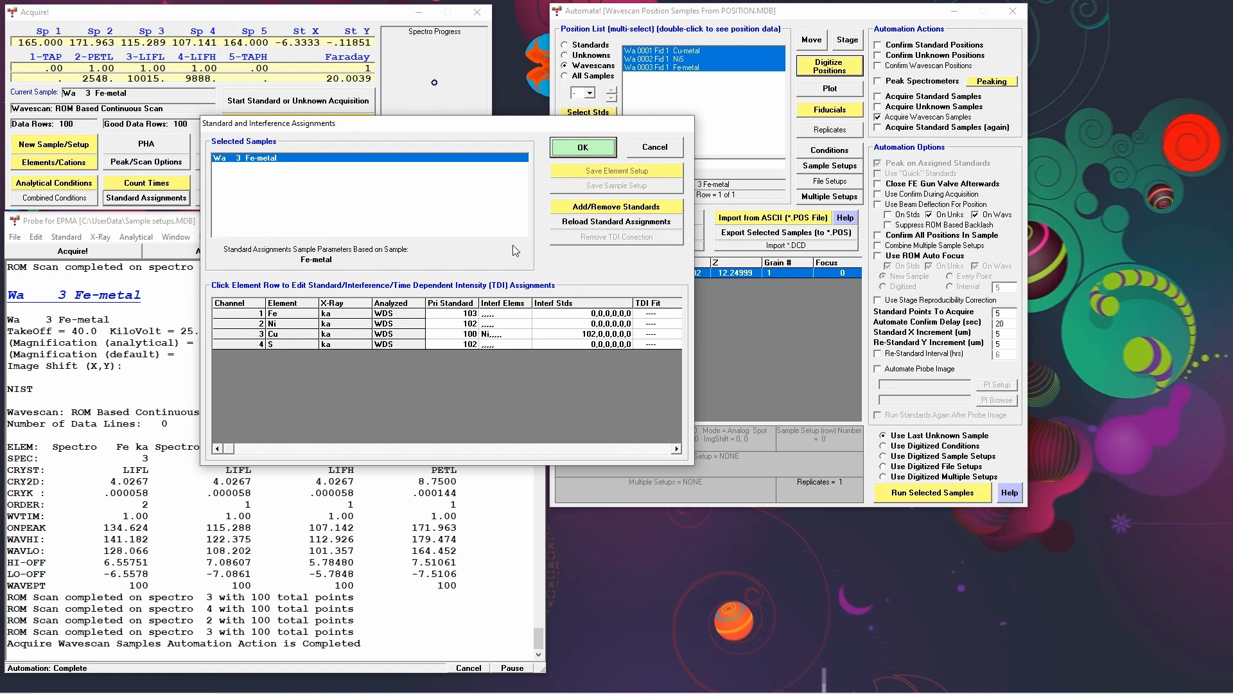
click(580, 148)
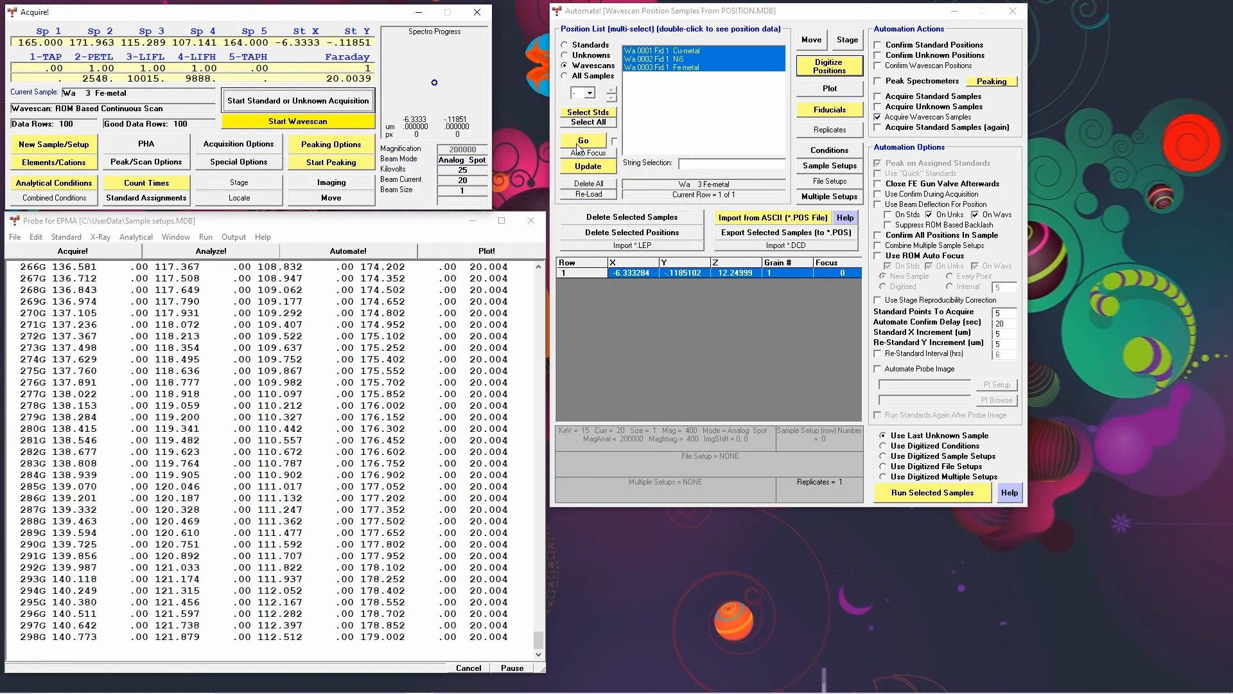